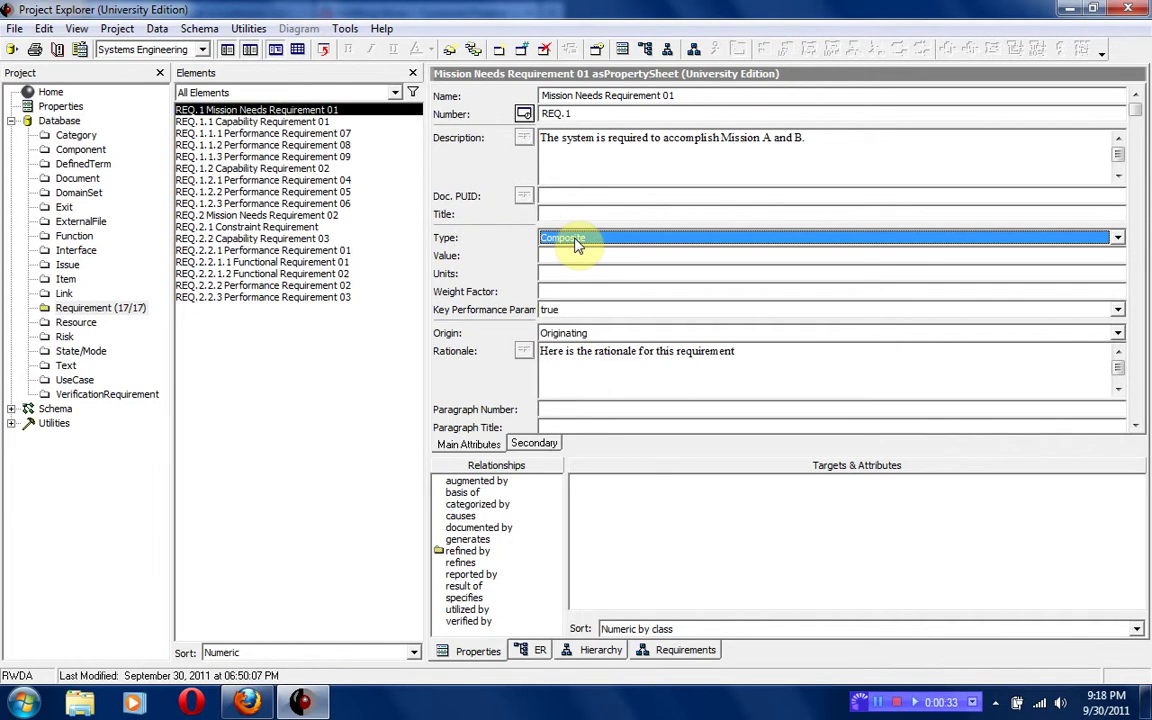
- Review the Type options of Mission Needs Requirement 01, keeping Composite, and check Capability Requirement 01
left_click(576, 241)
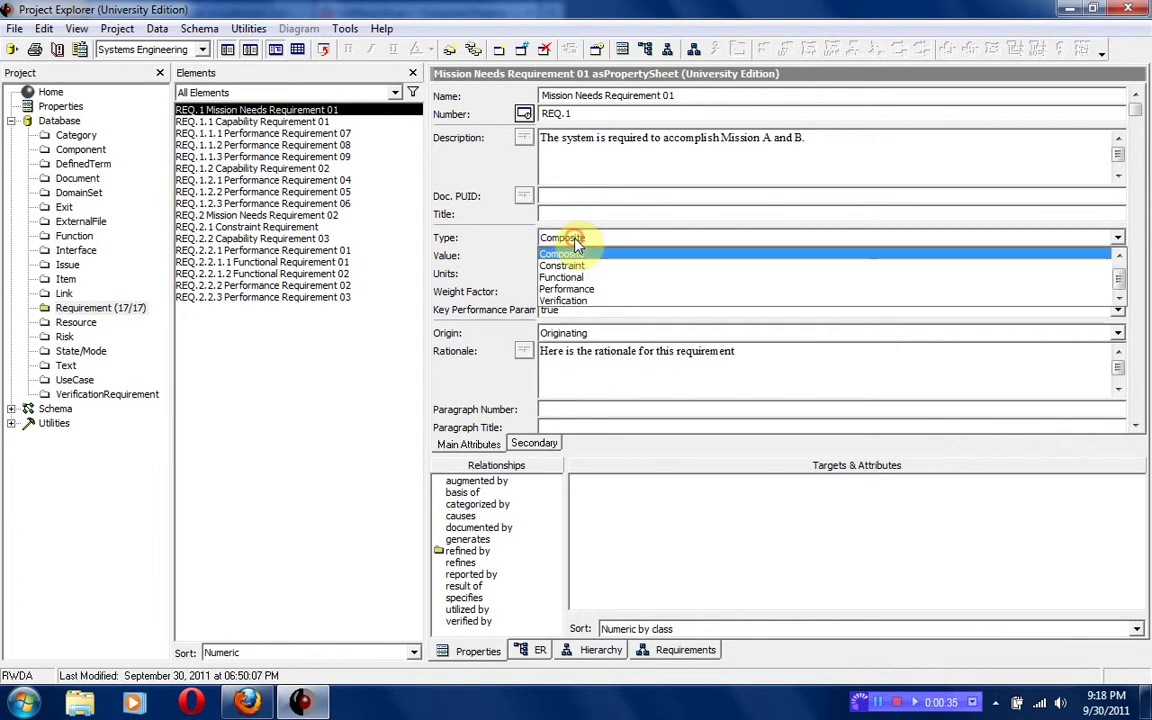
left_click(576, 241)
left_click(576, 241)
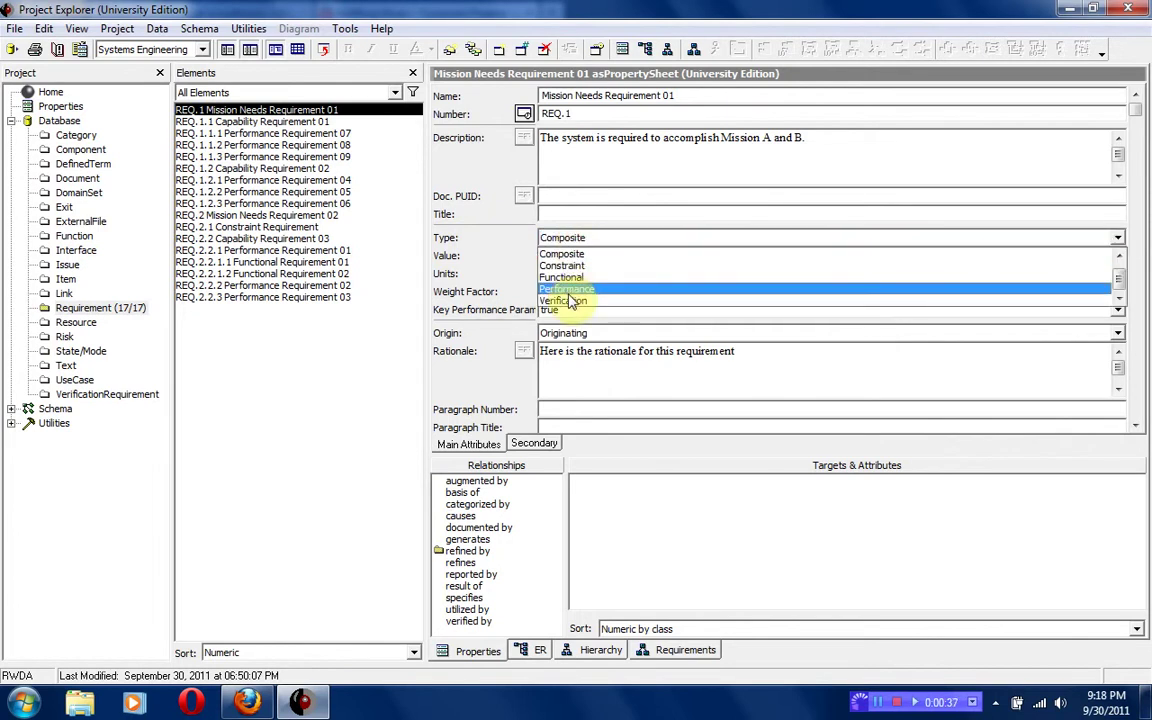
left_click(584, 240)
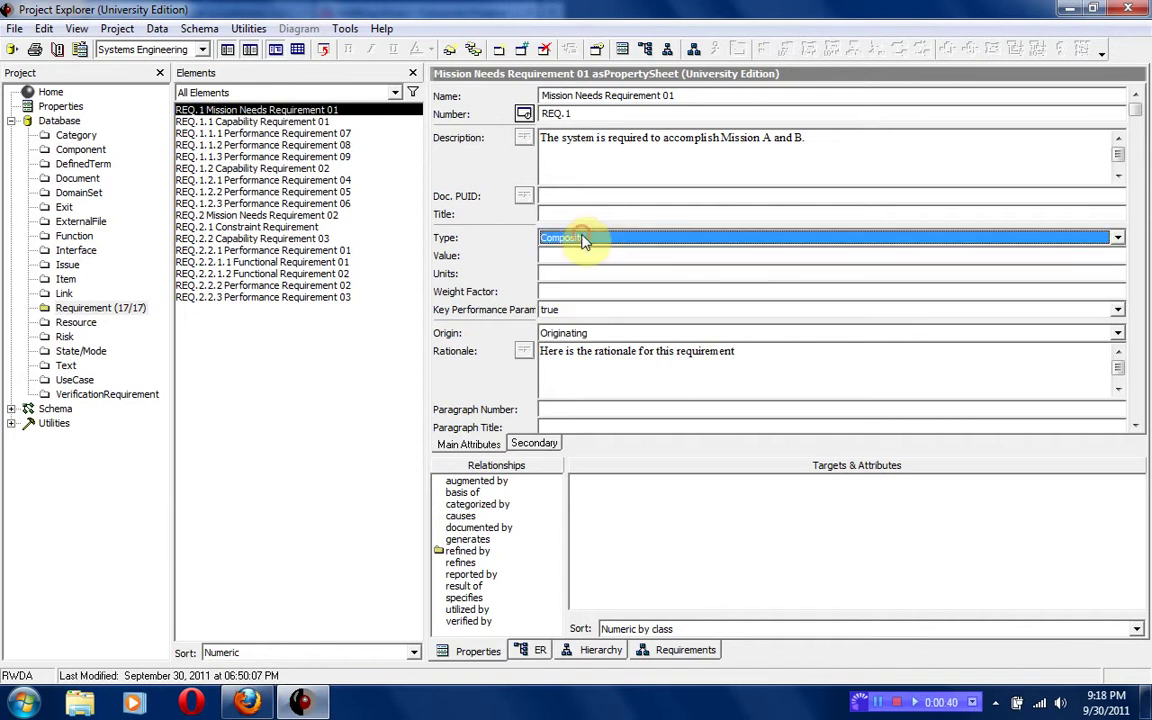
left_click(327, 123)
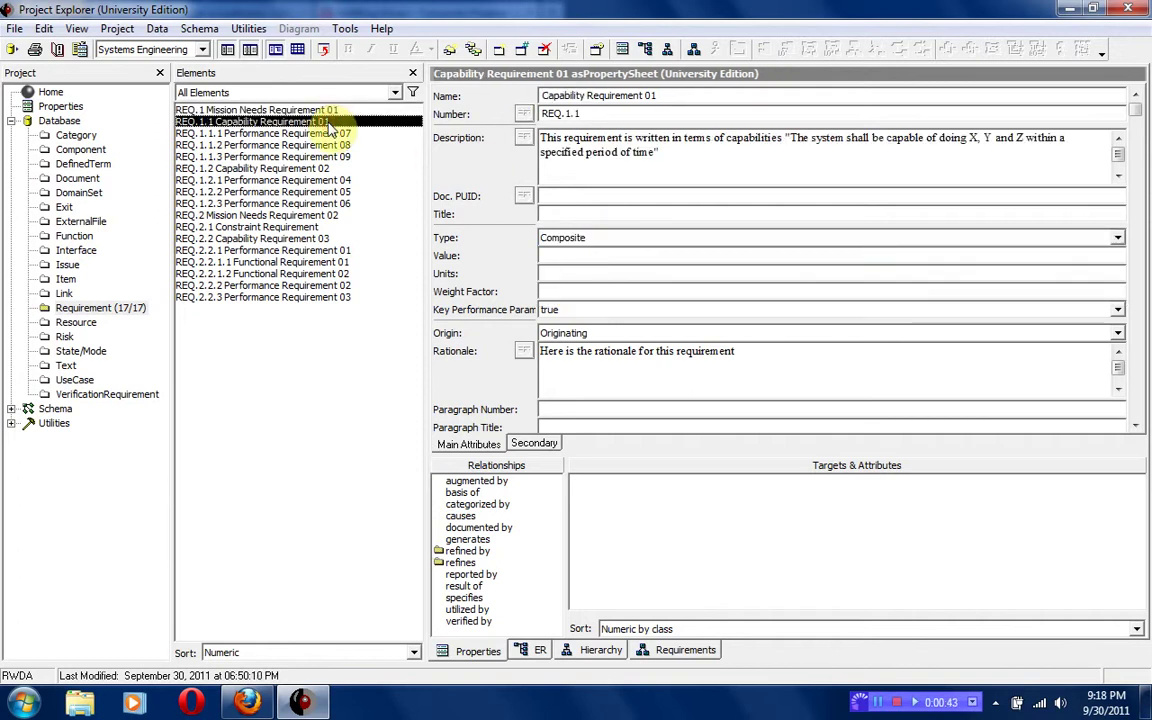
- Set the type of Performance Requirement 07 to Verification
left_click(327, 133)
left_click(556, 238)
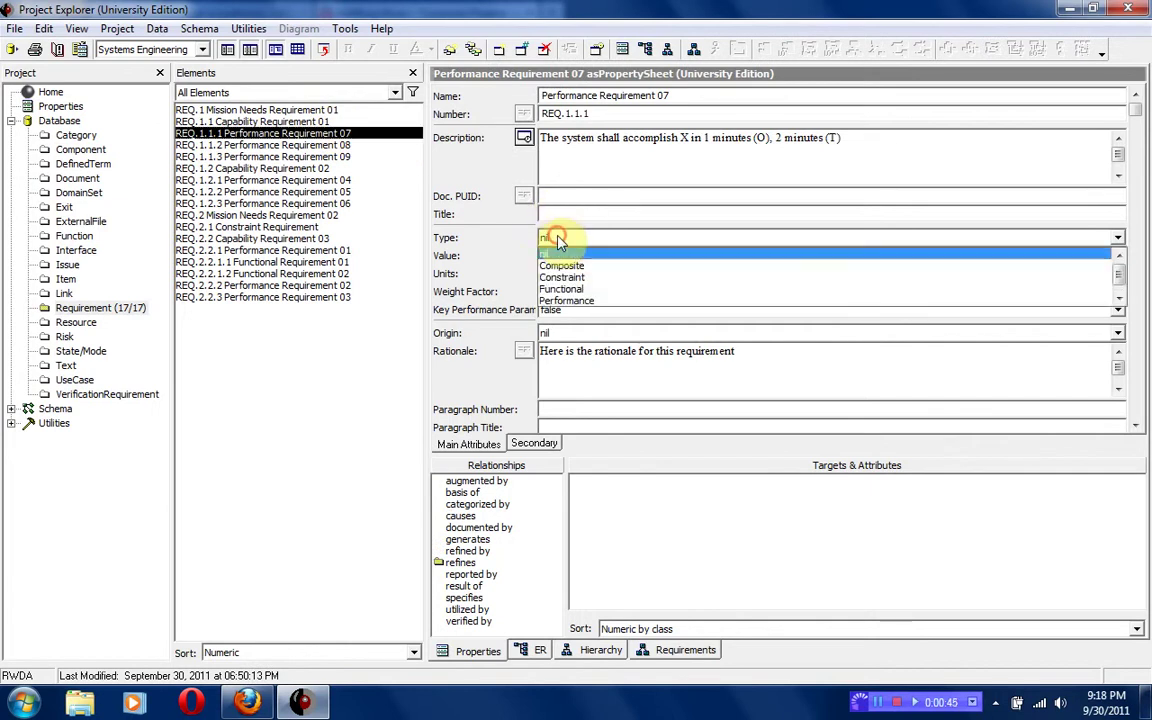
scroll(565, 290, "down", 2)
left_click(562, 293)
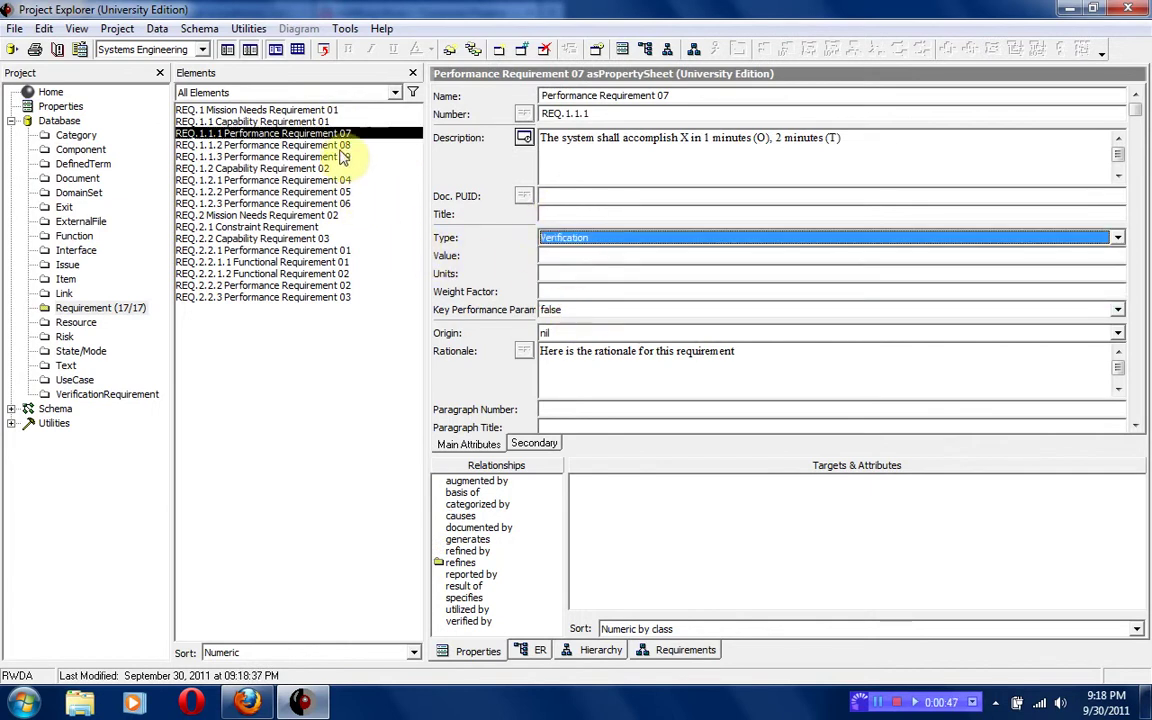
- Set the types of Performance Requirement 08 and Performance Requirement 09 to Performance
left_click(340, 146)
left_click(556, 245)
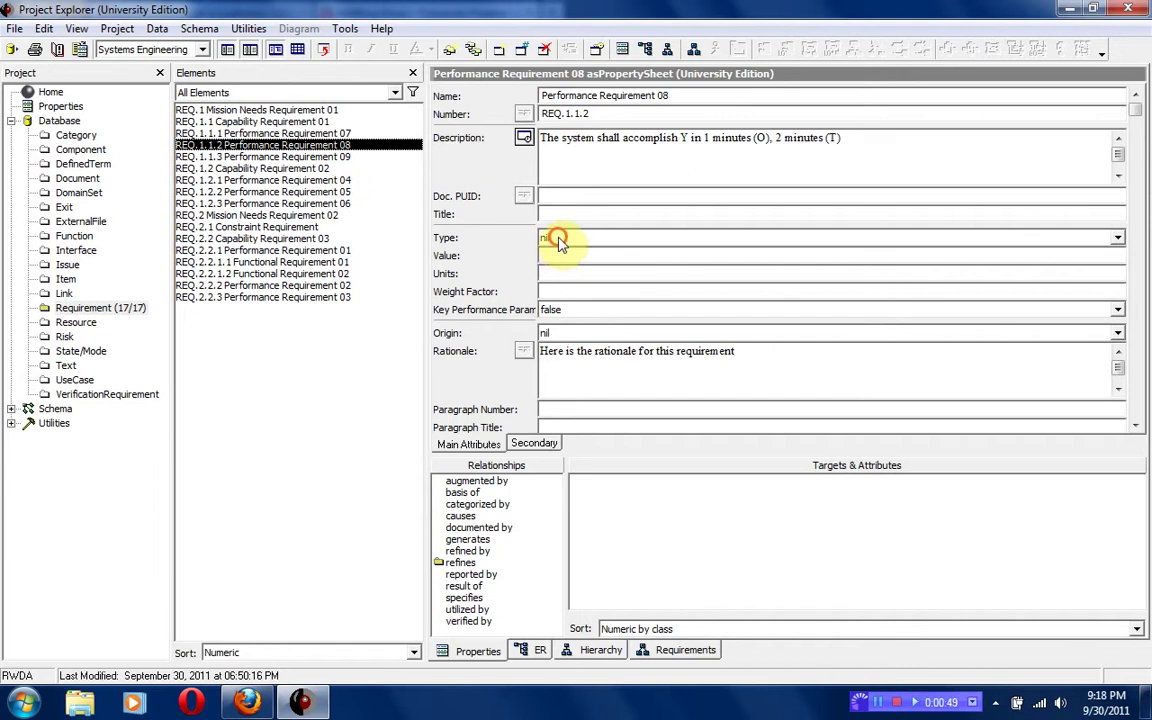
left_click(572, 300)
left_click(350, 157)
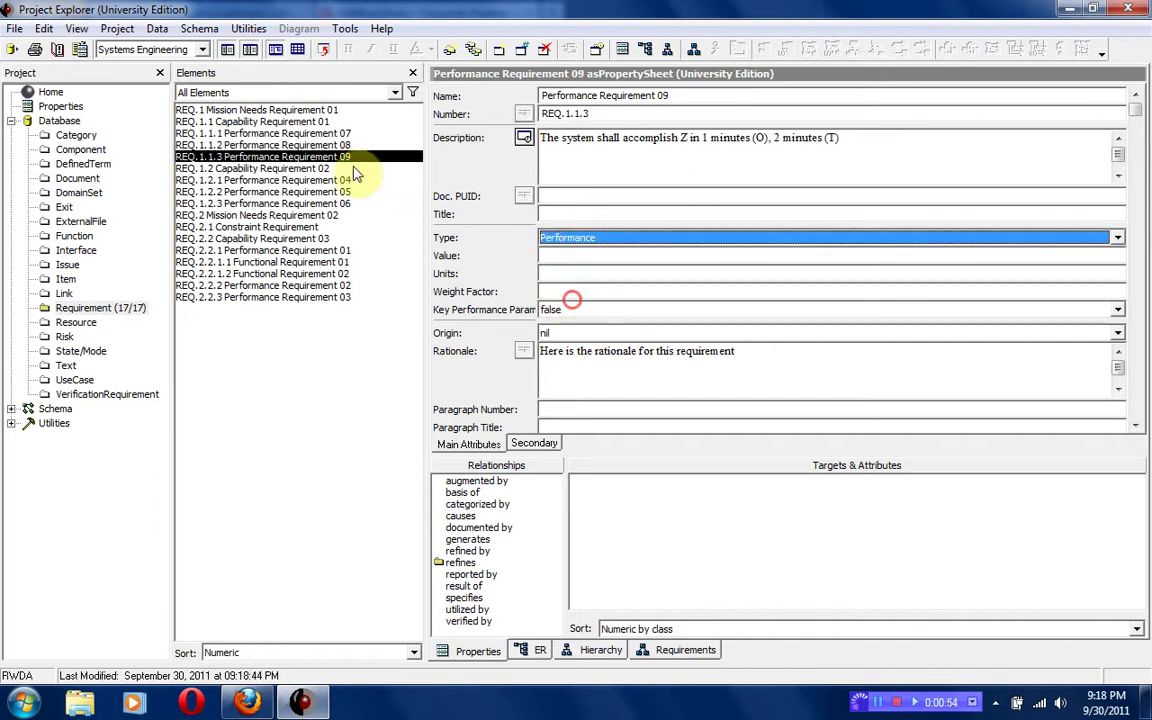
- Assign the requirement type for Performance Requirement 04 and Performance Requirement 05
left_click(340, 180)
left_click(548, 237)
left_click(565, 293)
left_click(340, 191)
left_click(566, 239)
- Set the types of Functional Requirement 01 and Functional Requirement 02 to Constraint
left_click(340, 215)
left_click(365, 262)
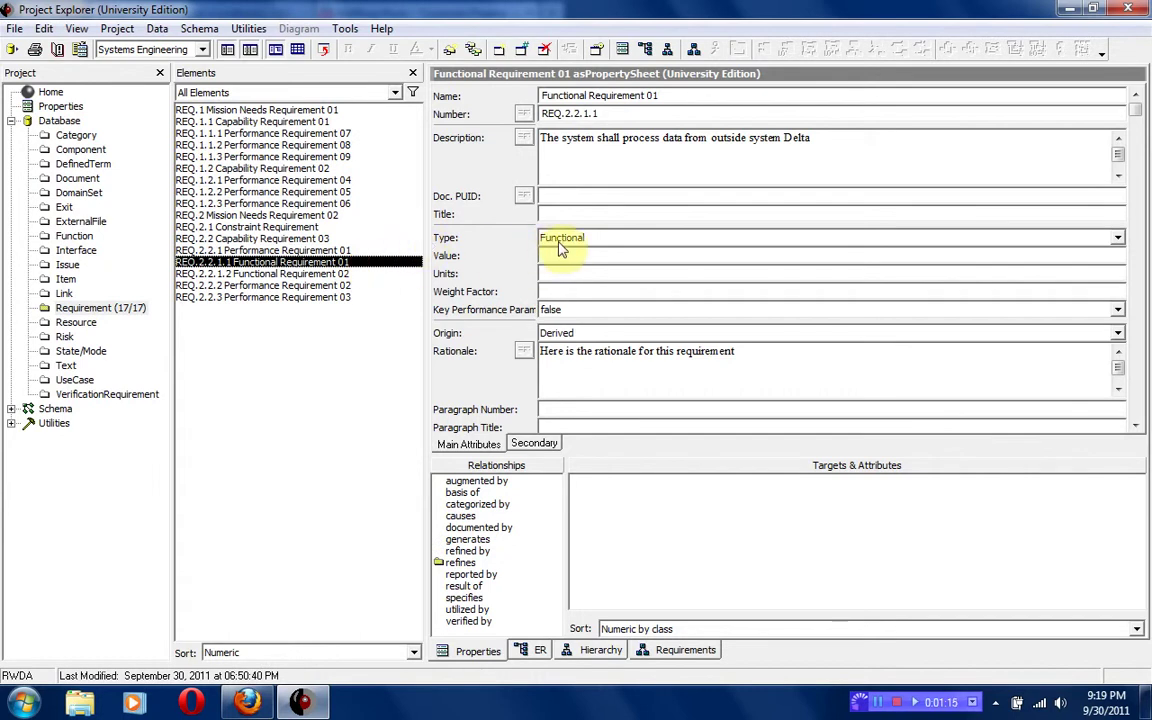
left_click(562, 245)
left_click(562, 265)
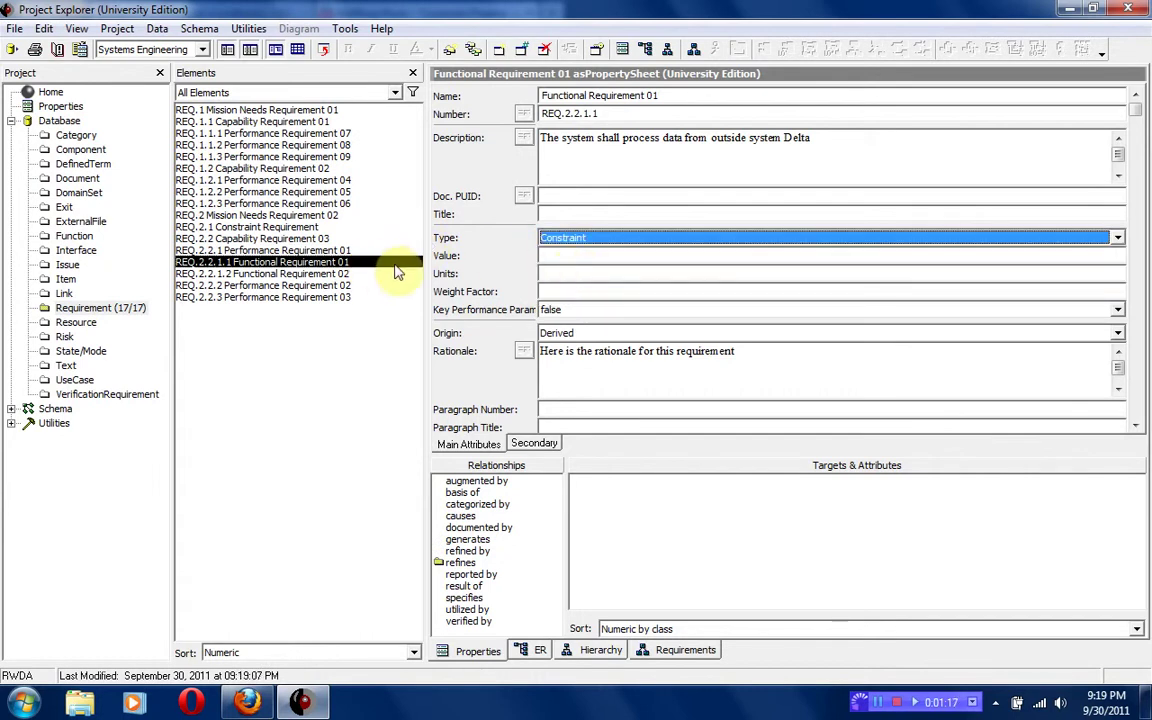
left_click(366, 273)
left_click(574, 240)
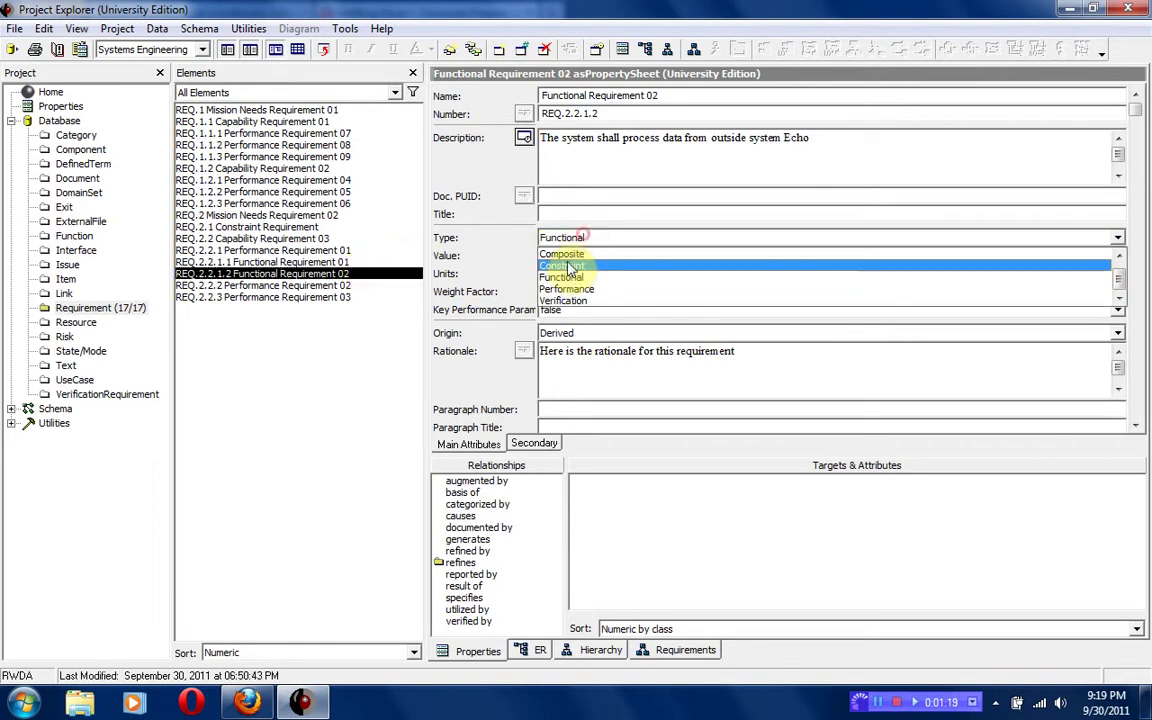
left_click(565, 259)
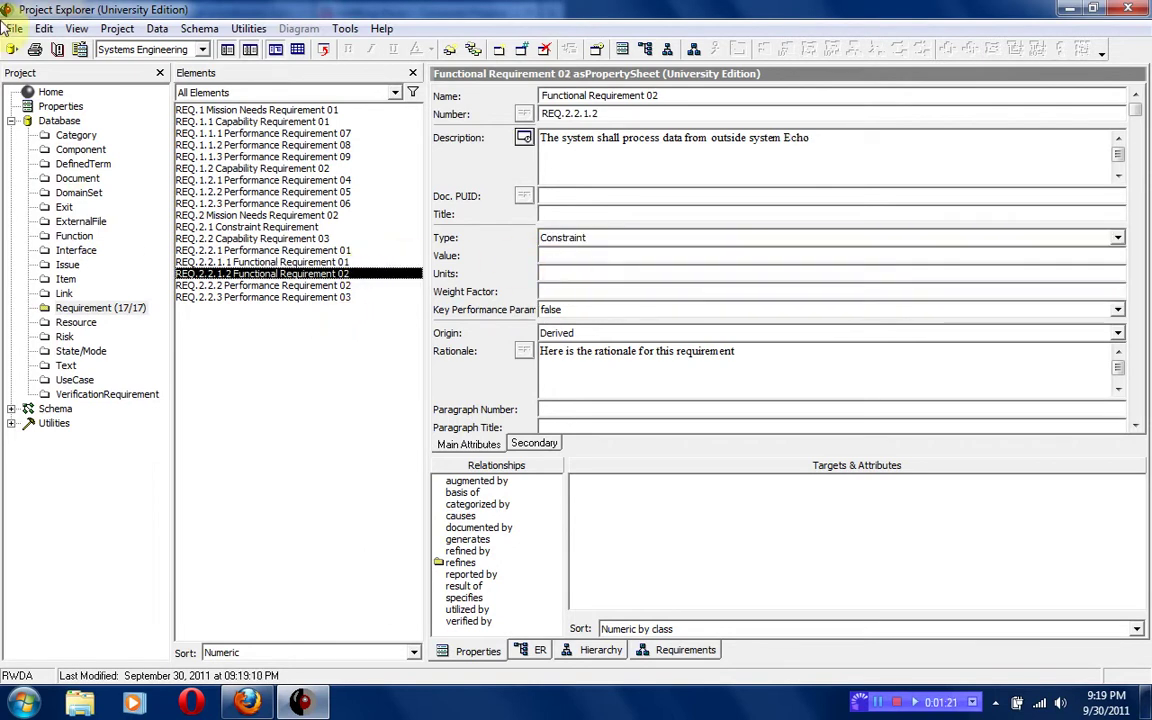
- Check the attributes of Performance Requirements 02 and 03, and return to Mission Needs Requirement 01
left_click(342, 286)
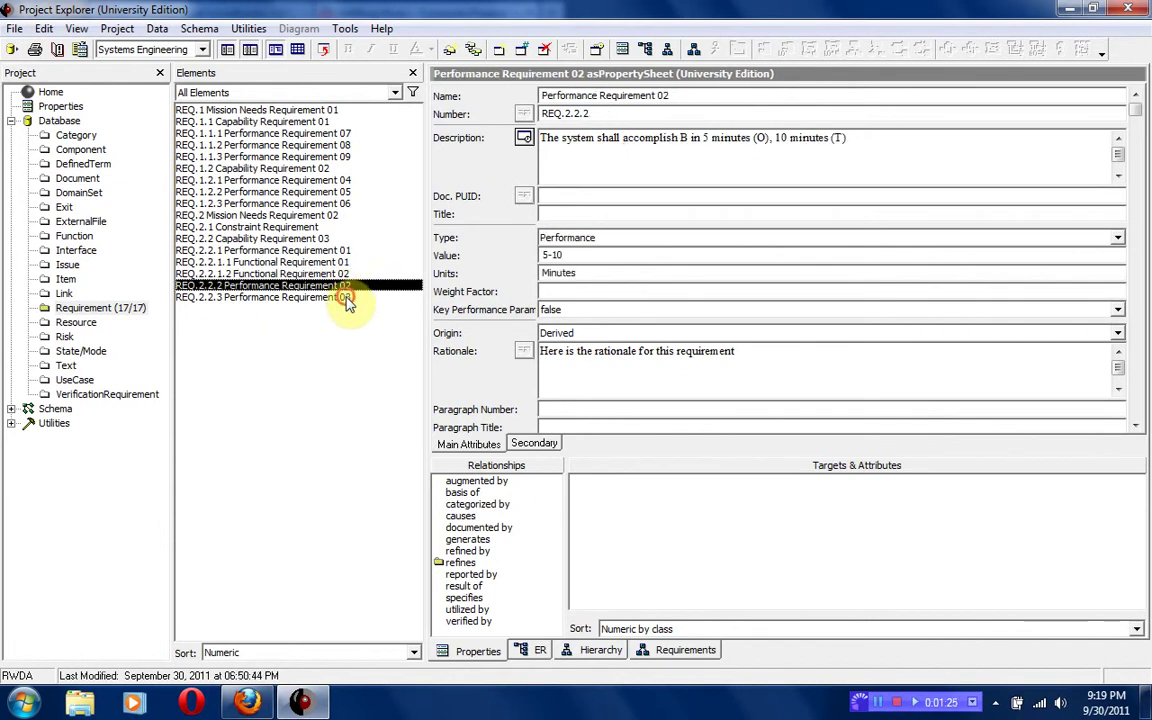
left_click(345, 298)
left_click(242, 108)
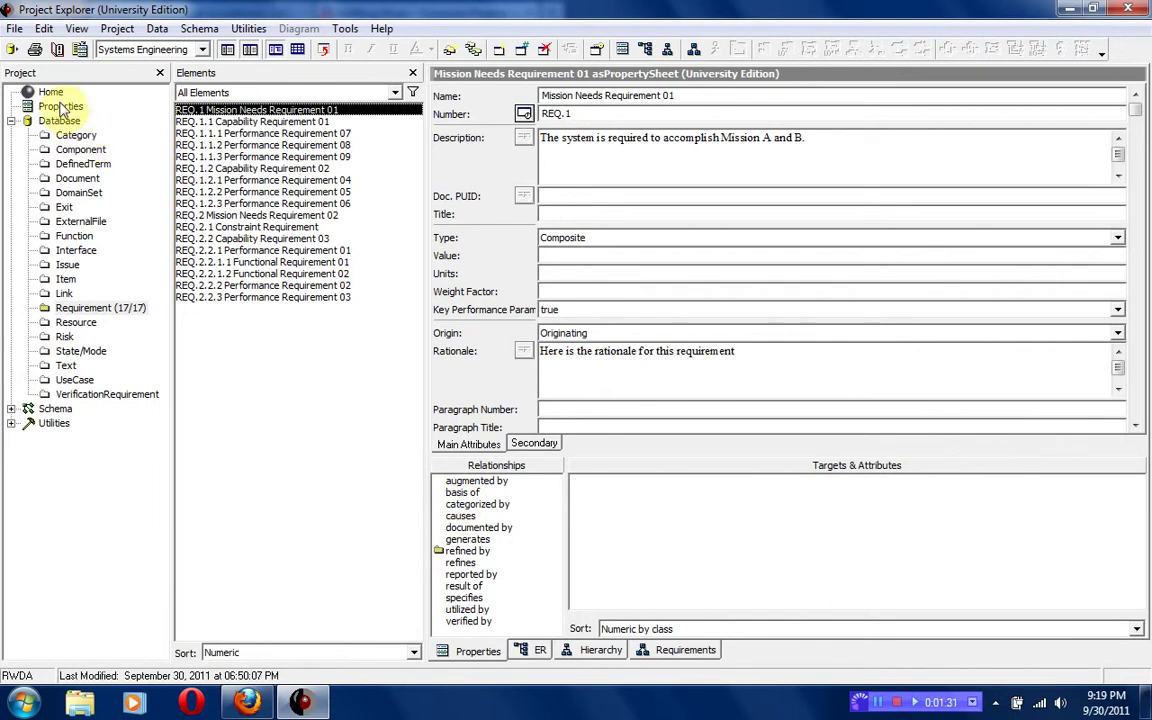
- Run the System Description Document (SDD) v2.3 script from University Reports without a primary Component
left_click(57, 50)
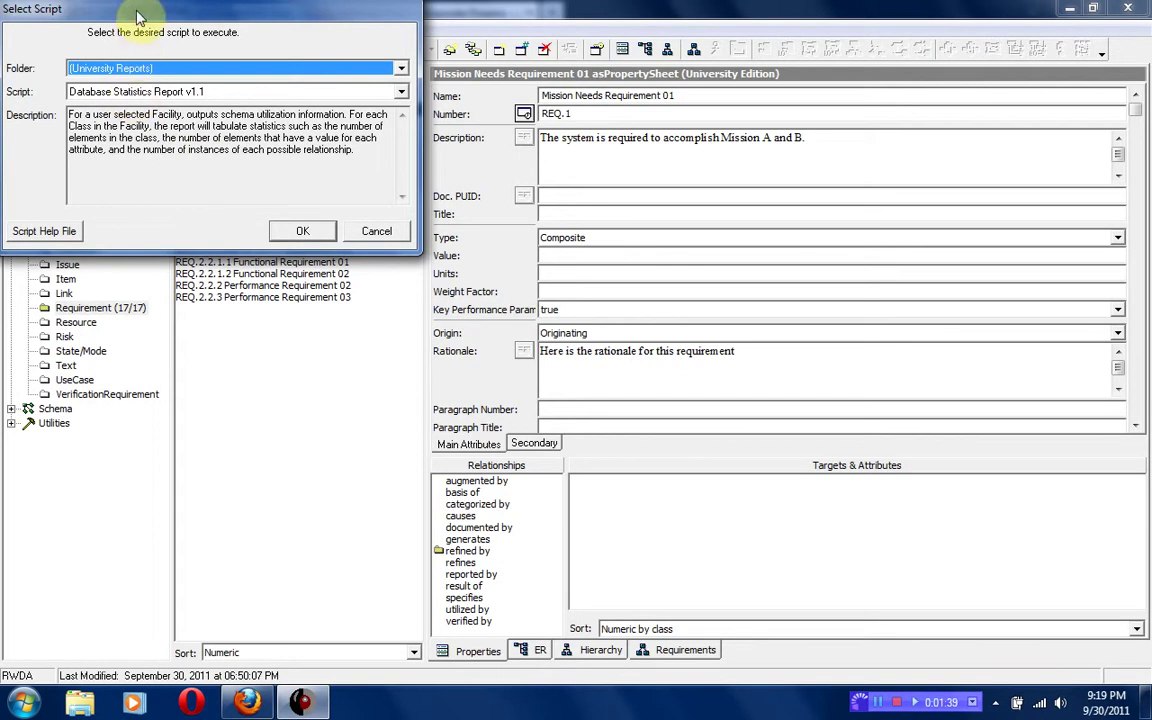
left_click_drag(125, 12, 503, 138)
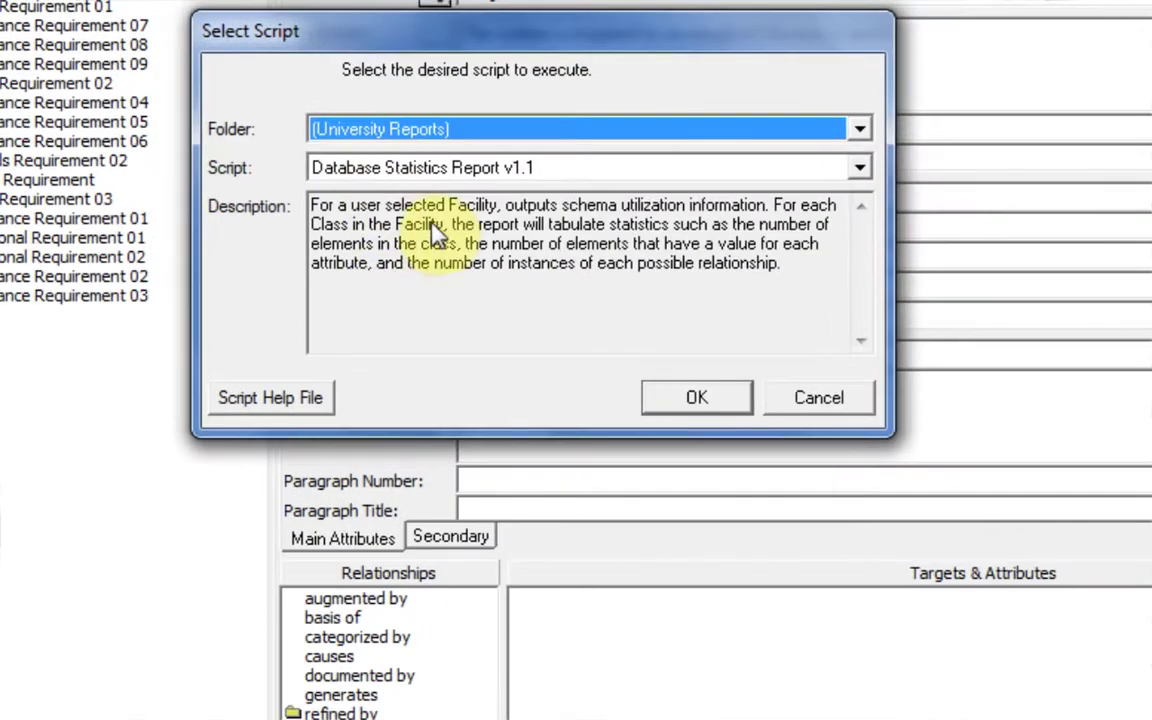
left_click(558, 170)
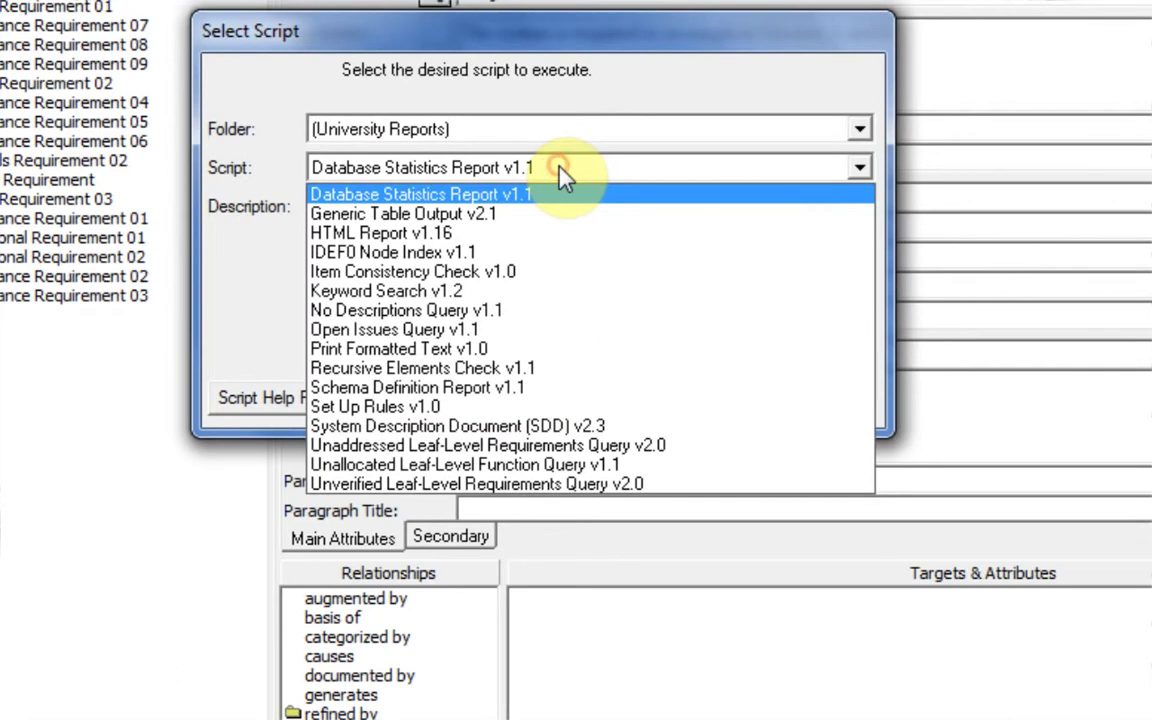
left_click(570, 428)
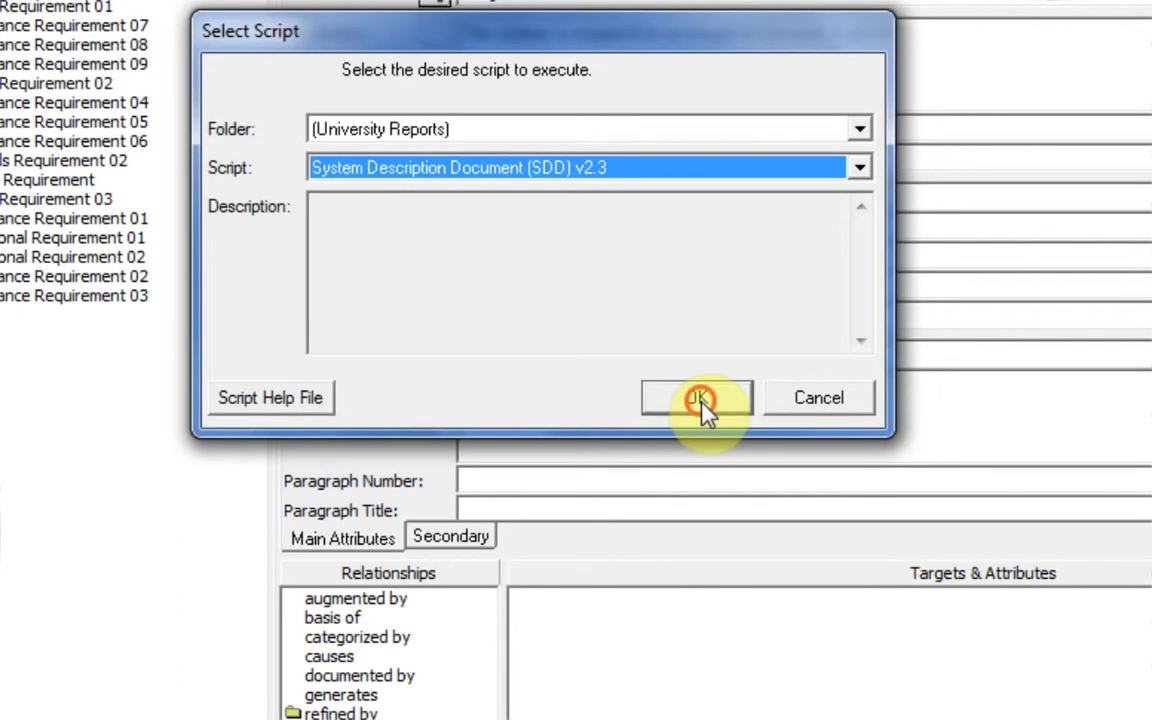
left_click(700, 400)
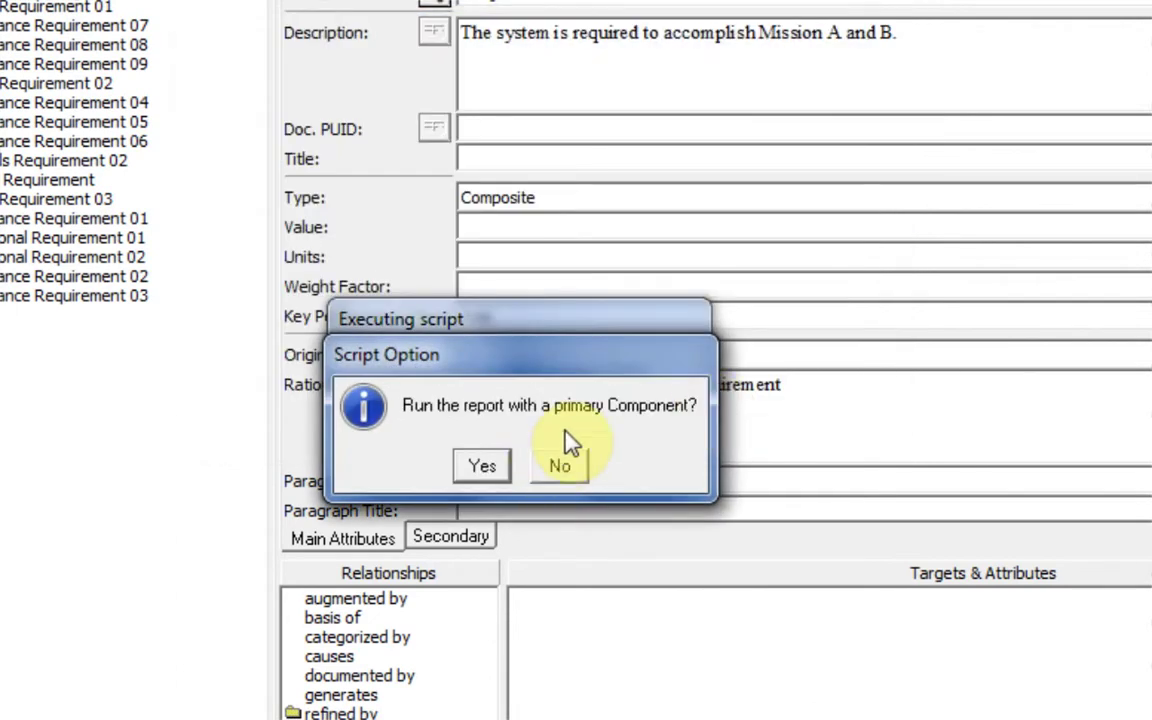
left_click(563, 469)
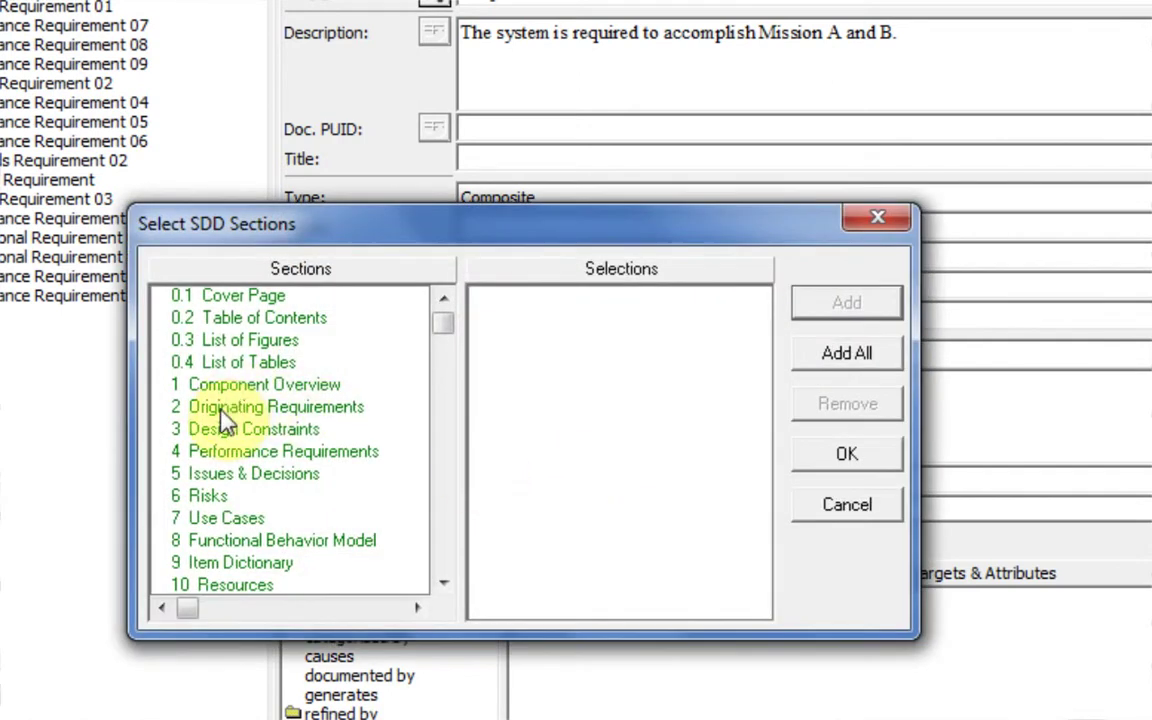
- Include the Originating Requirements, Design Constraints and Performance Requirements sections in the SDD report
left_click(225, 412)
left_click(232, 430, "shift")
left_click(232, 452, "shift")
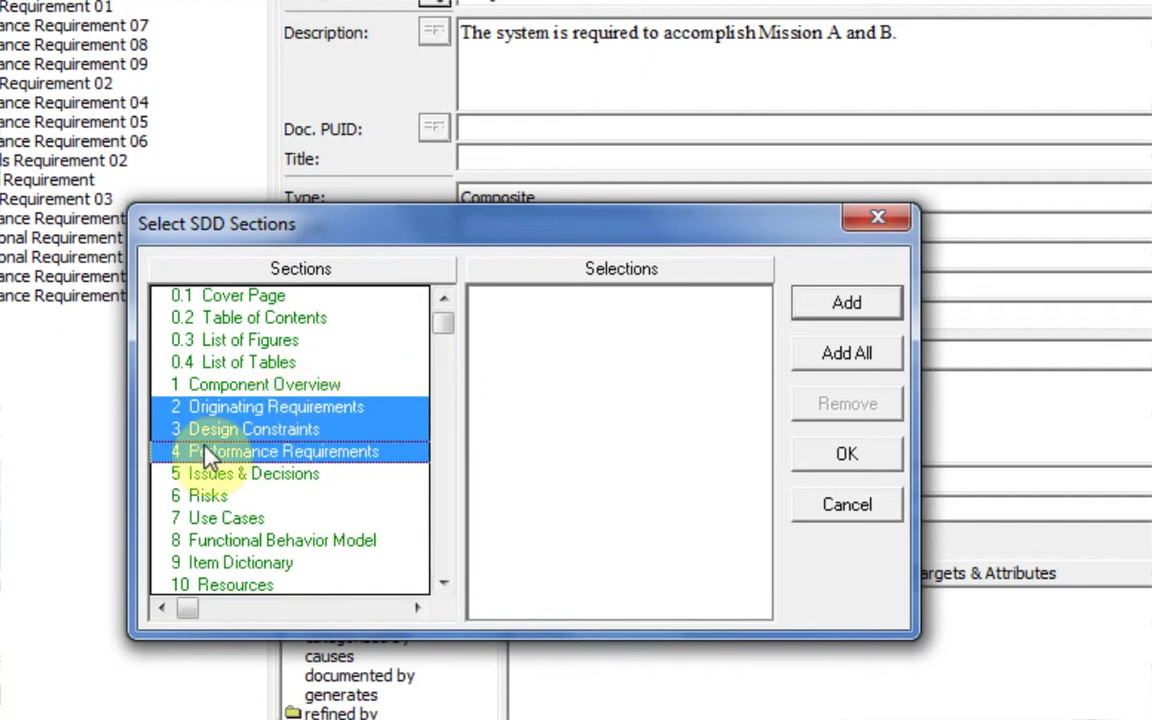
left_click(846, 302)
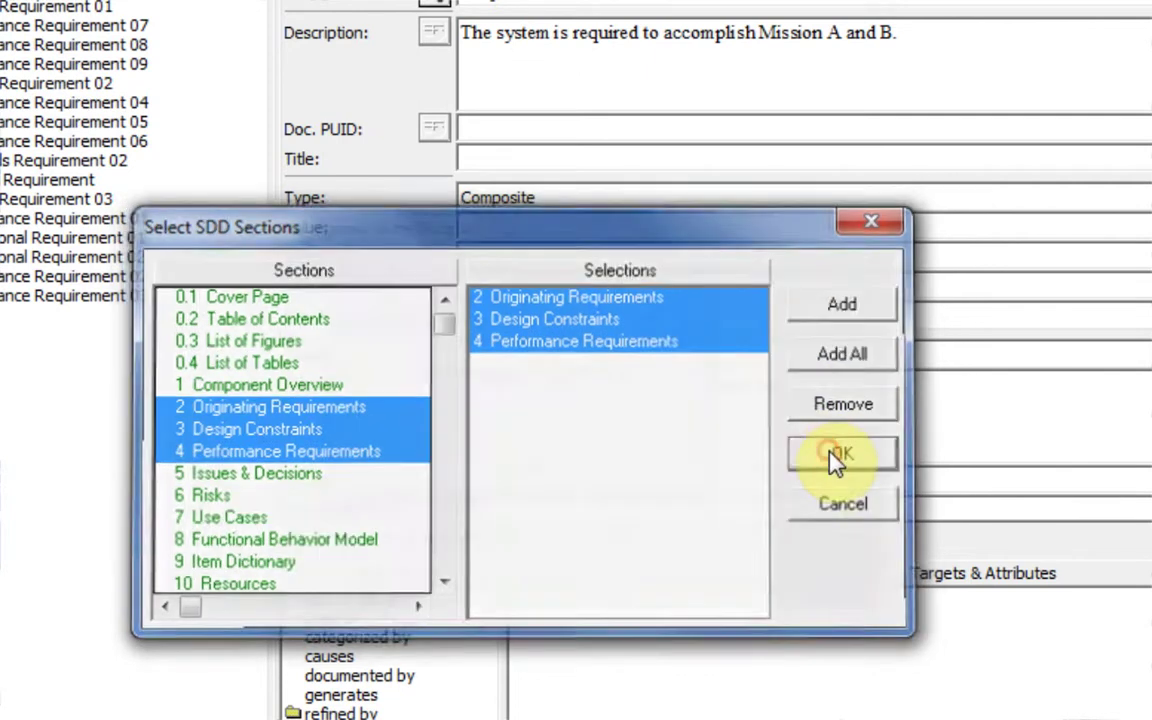
left_click(838, 458)
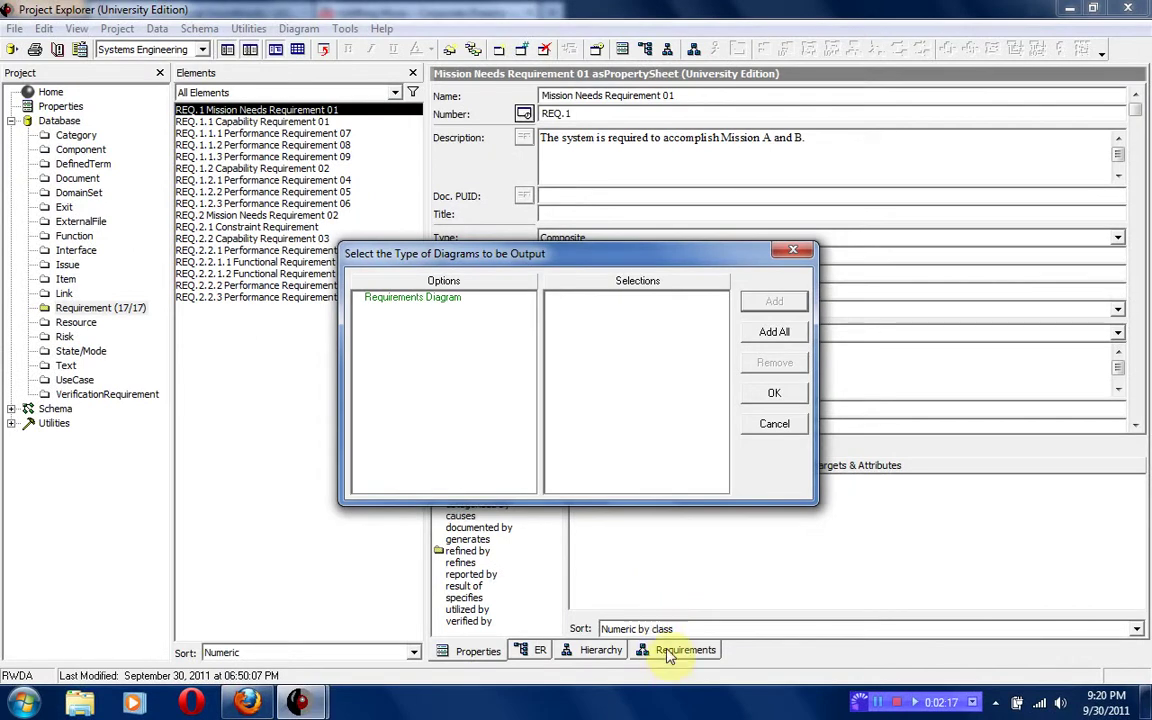
- Examine the full requirements diagram of Mission Needs Requirement 01 in an enlarged view, and restore the project and element lists
left_click(668, 652)
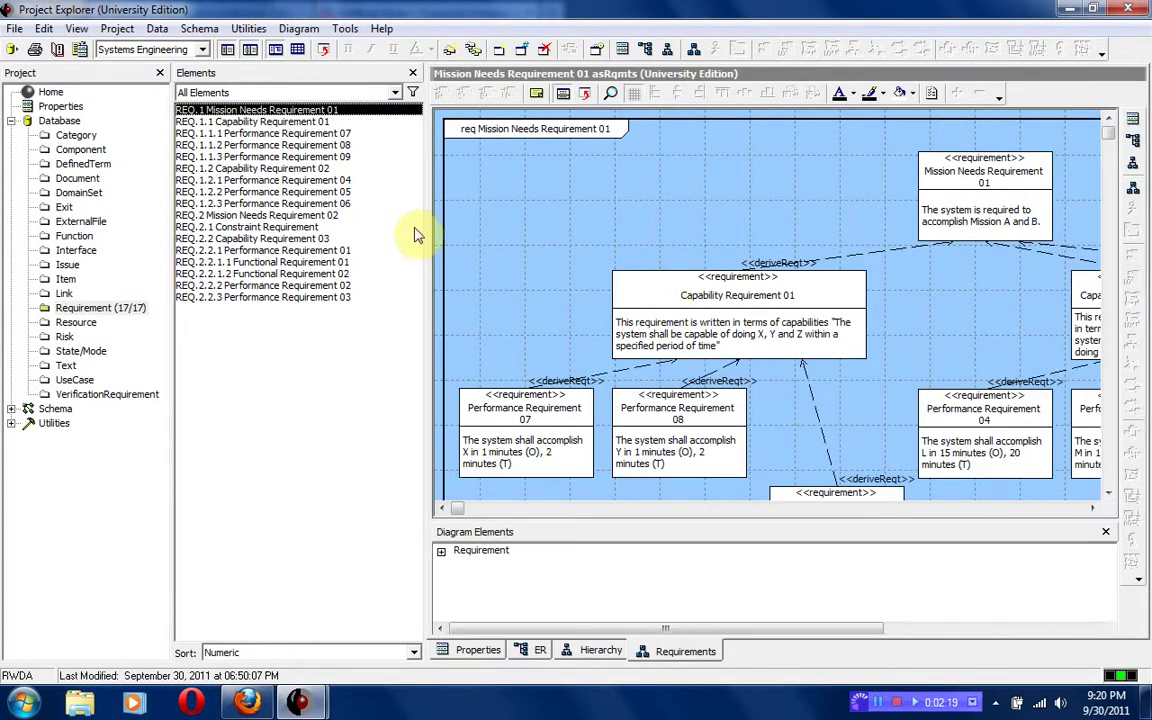
left_click(227, 50)
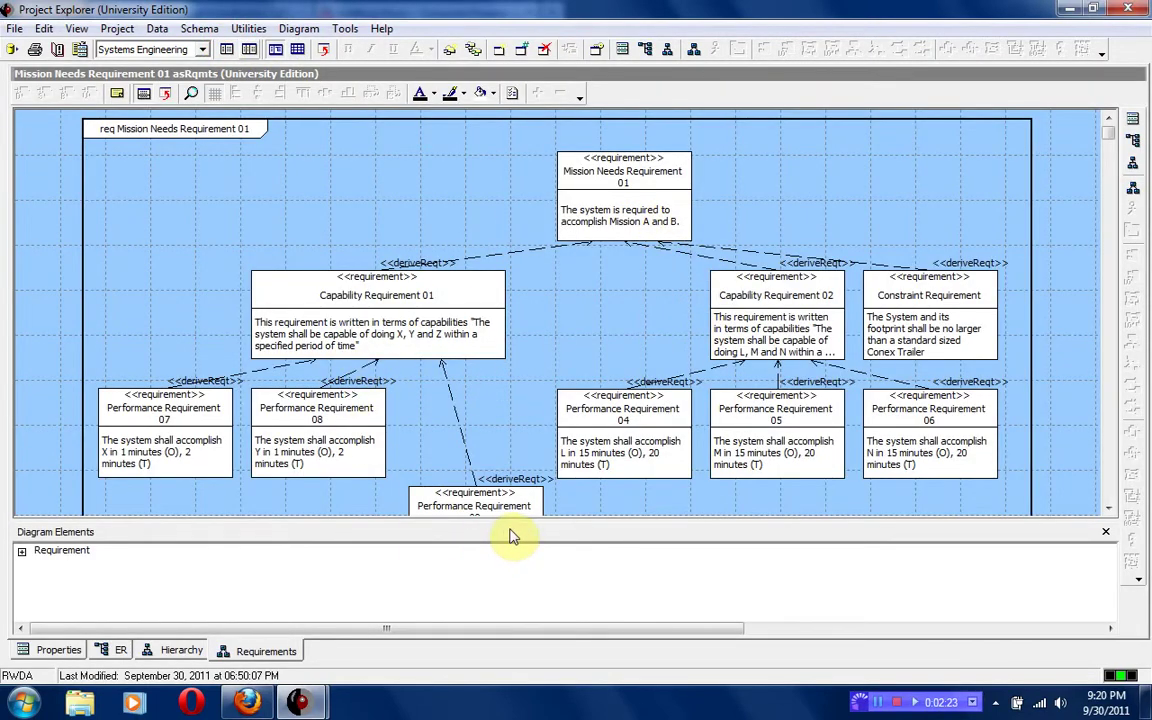
left_click_drag(513, 518, 510, 570)
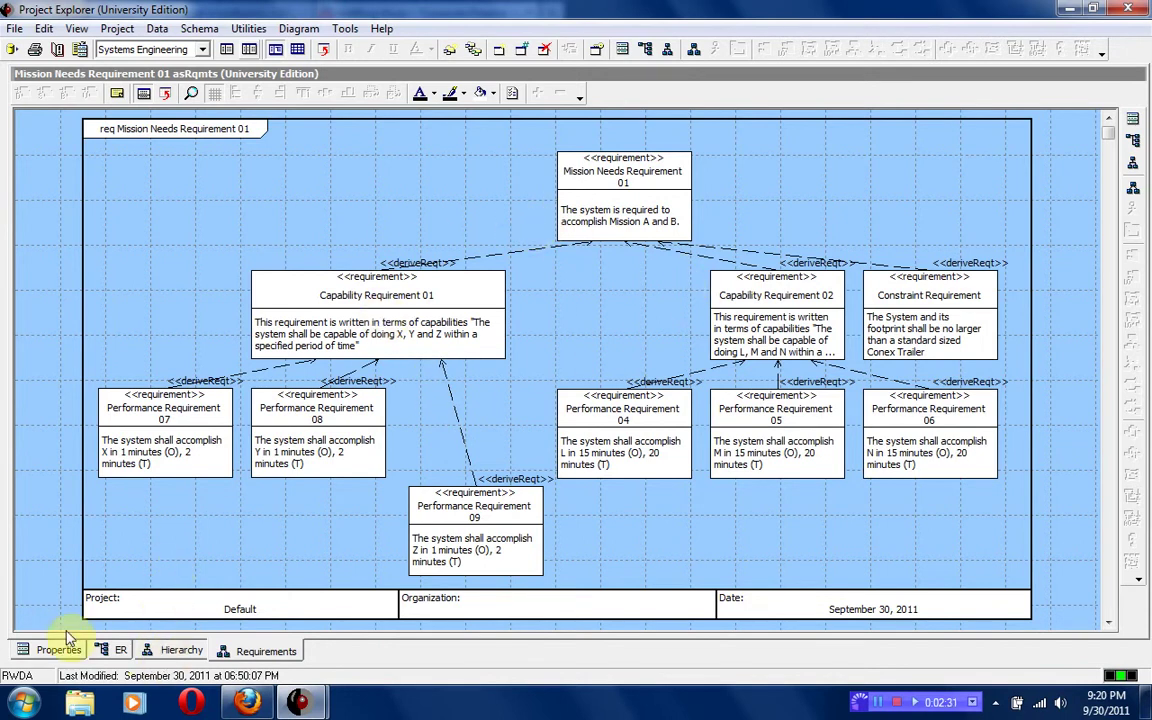
left_click(248, 50)
left_click(227, 48)
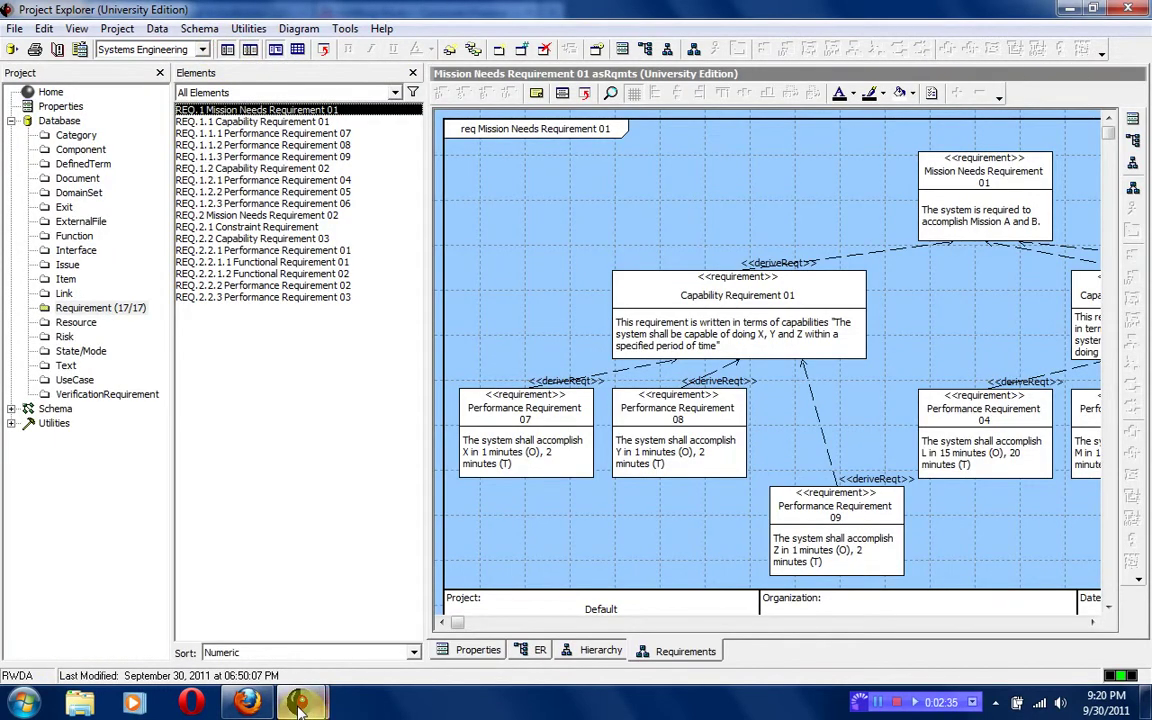
- Return to the report's diagram type selection and continue without adding any diagrams
mouse_move(300, 707)
left_click(411, 586)
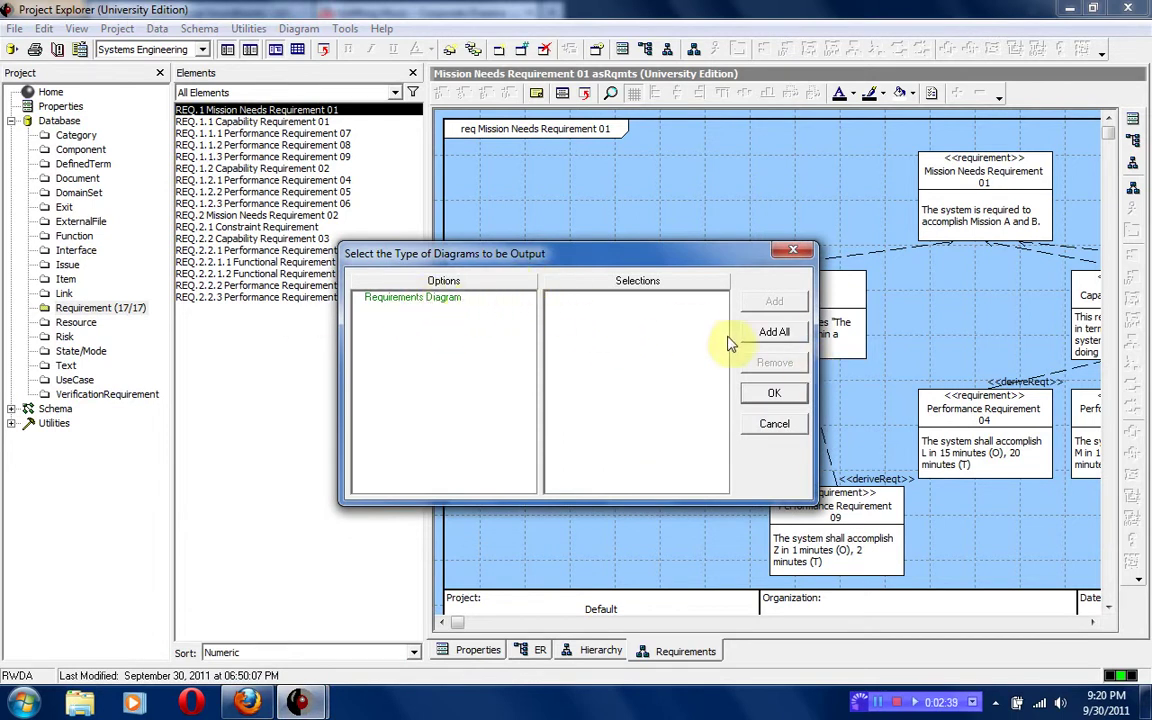
left_click(778, 396)
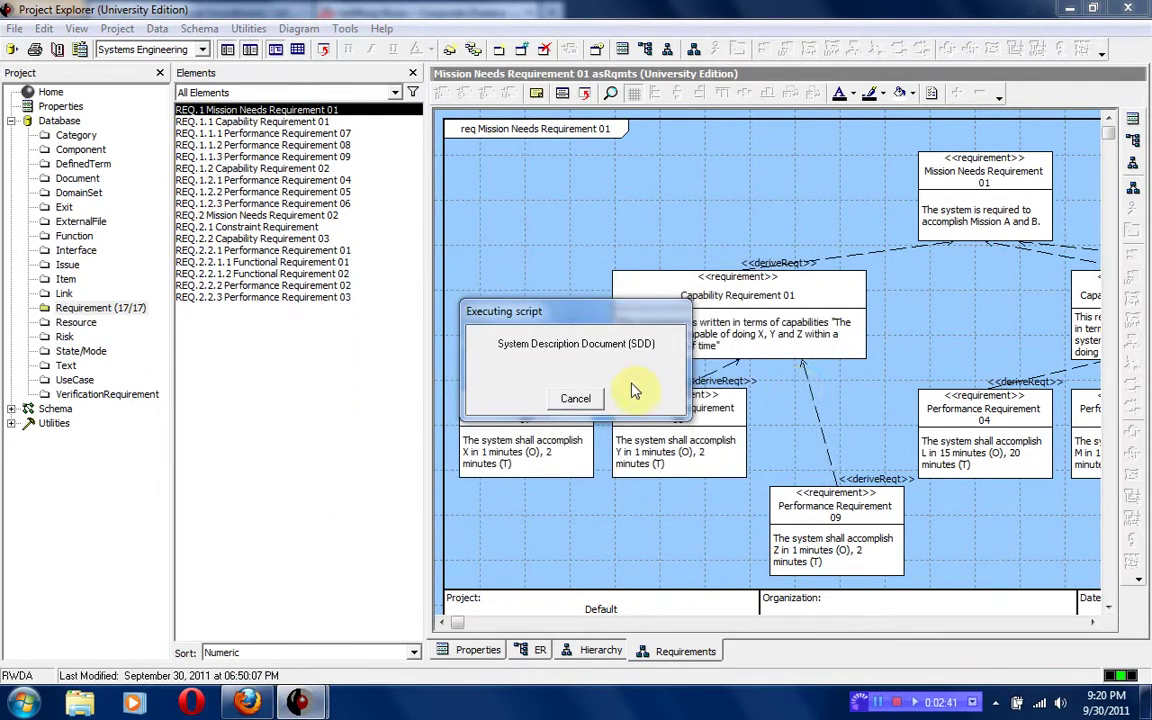
- Save the report output over the existing Test RAR rich text file in the Radio Project documents folder
left_click(540, 356)
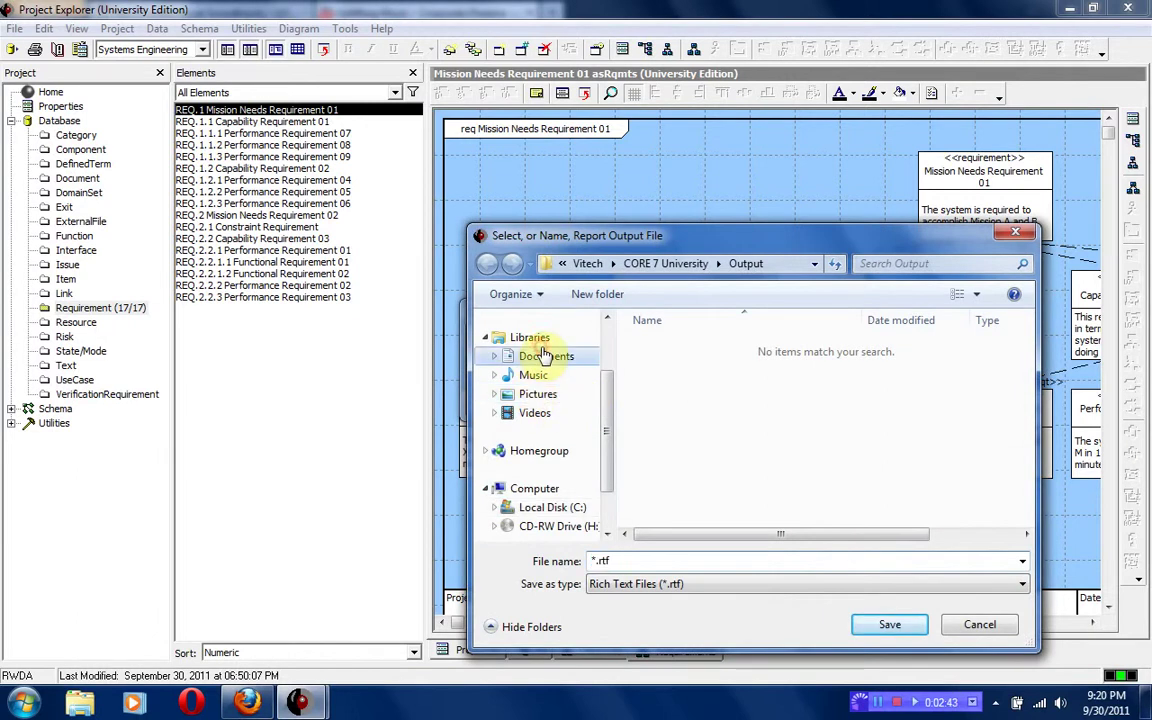
double_click(682, 472)
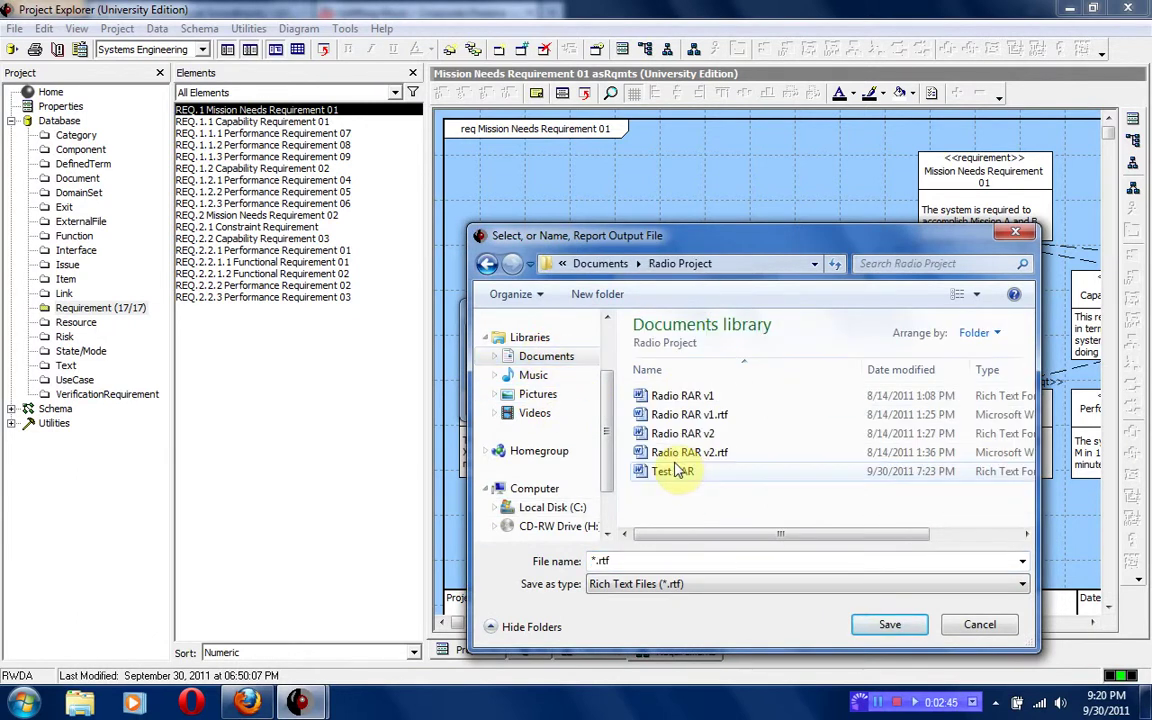
left_click(672, 472)
left_click(880, 624)
left_click(578, 399)
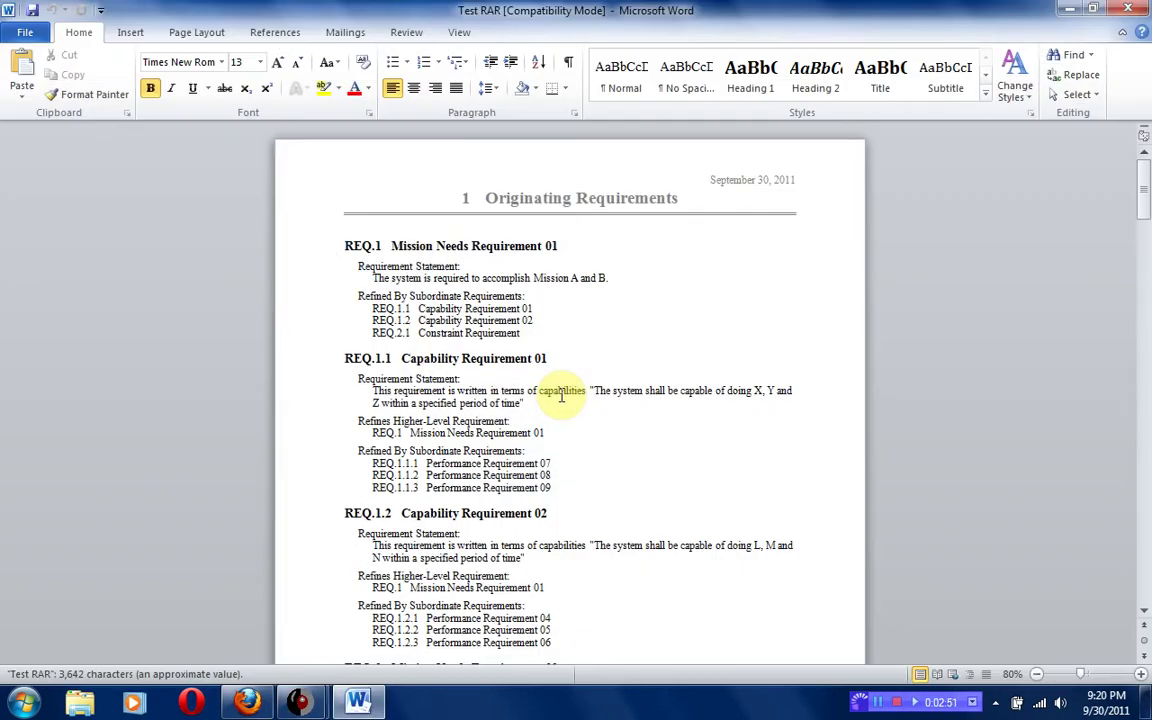
- Review the Originating Requirements and Design Constraints sections of the generated Test RAR report
scroll(617, 221, "down", 2)
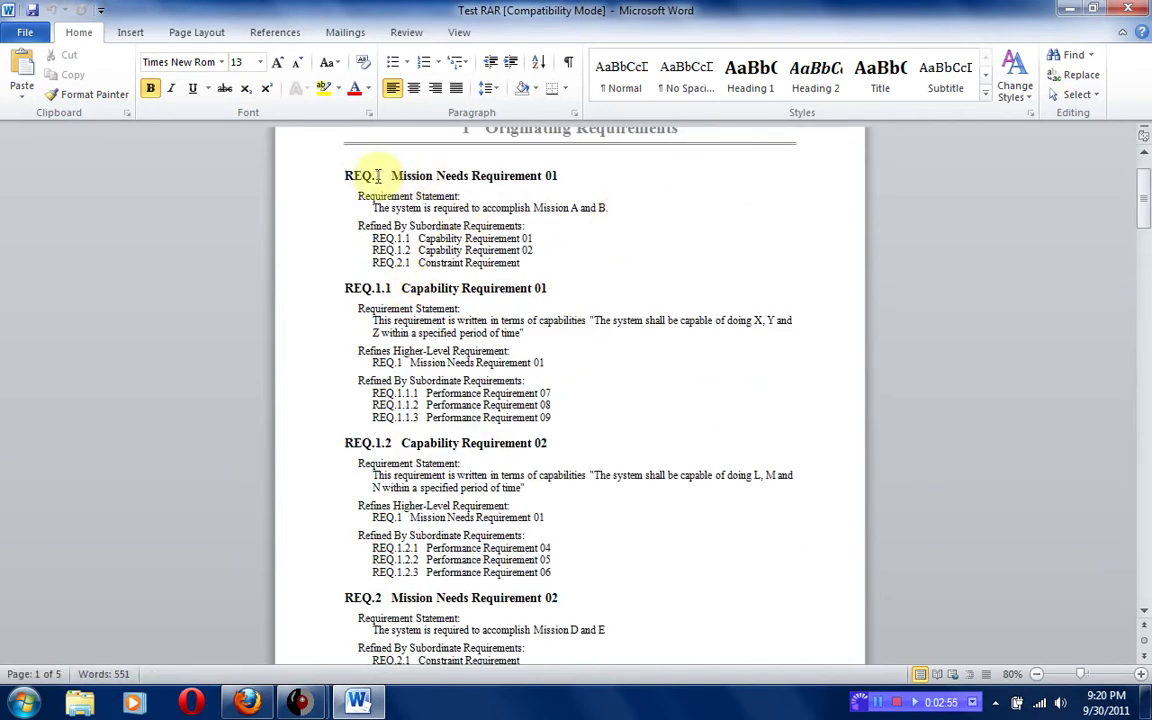
scroll(630, 180, "up", 2)
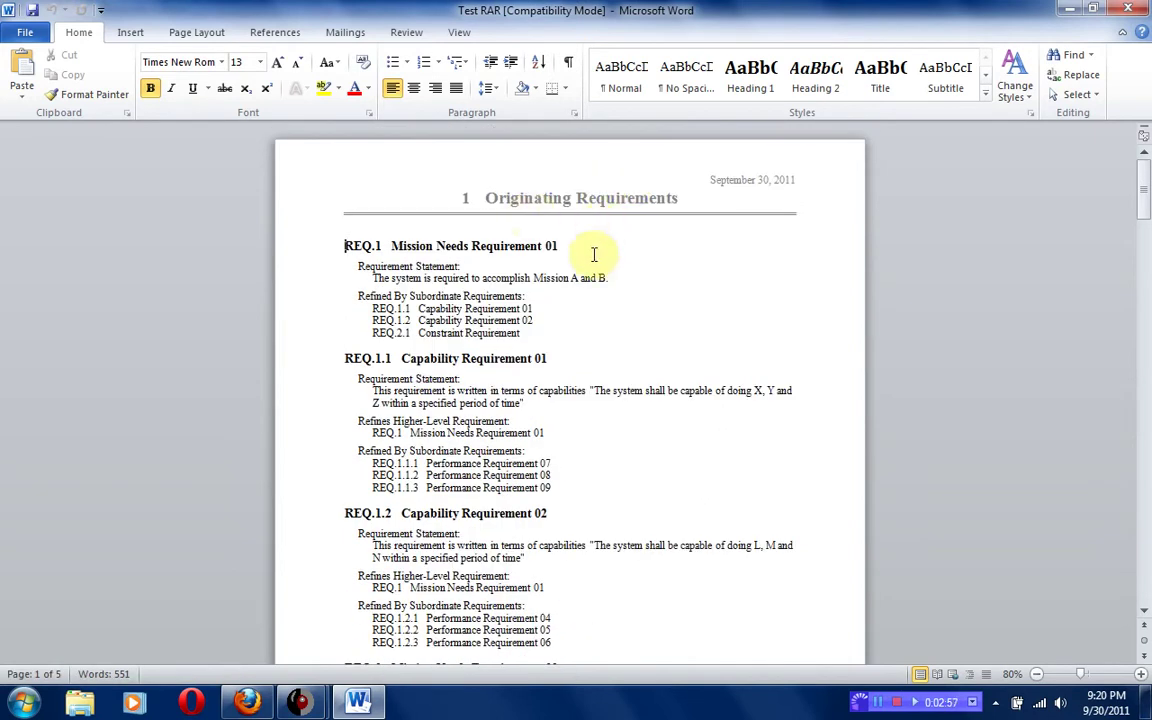
scroll(592, 252, "down", 4)
scroll(590, 256, "down", 15)
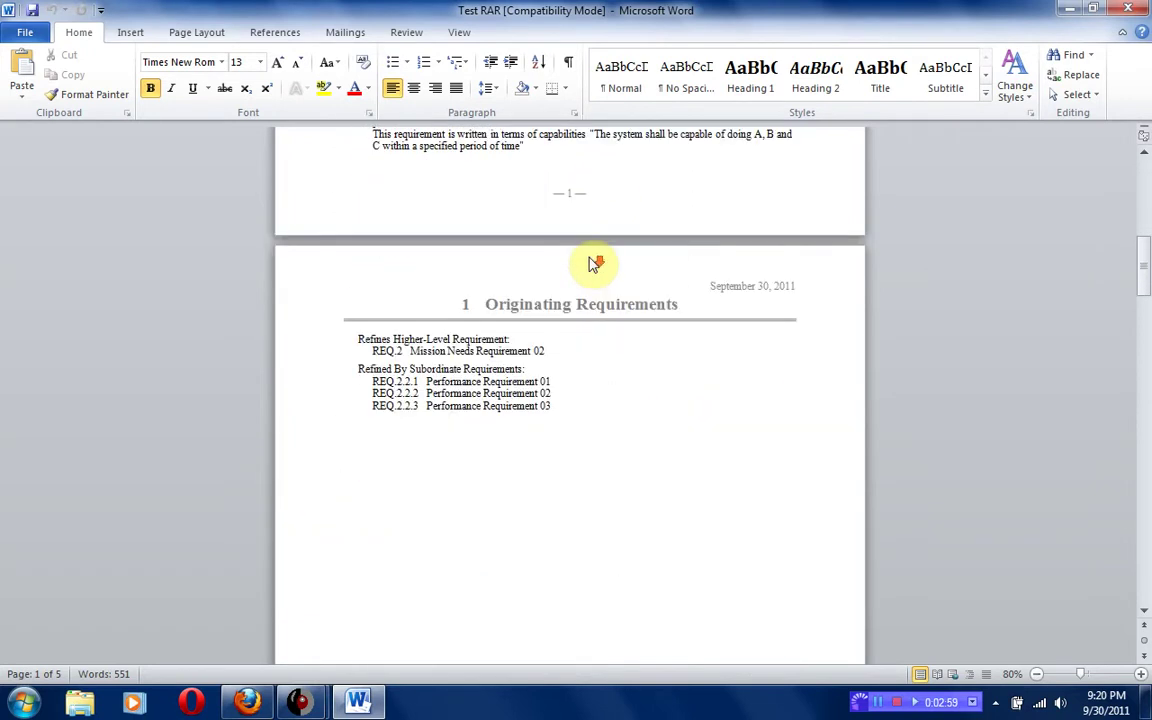
scroll(589, 262, "down", 8)
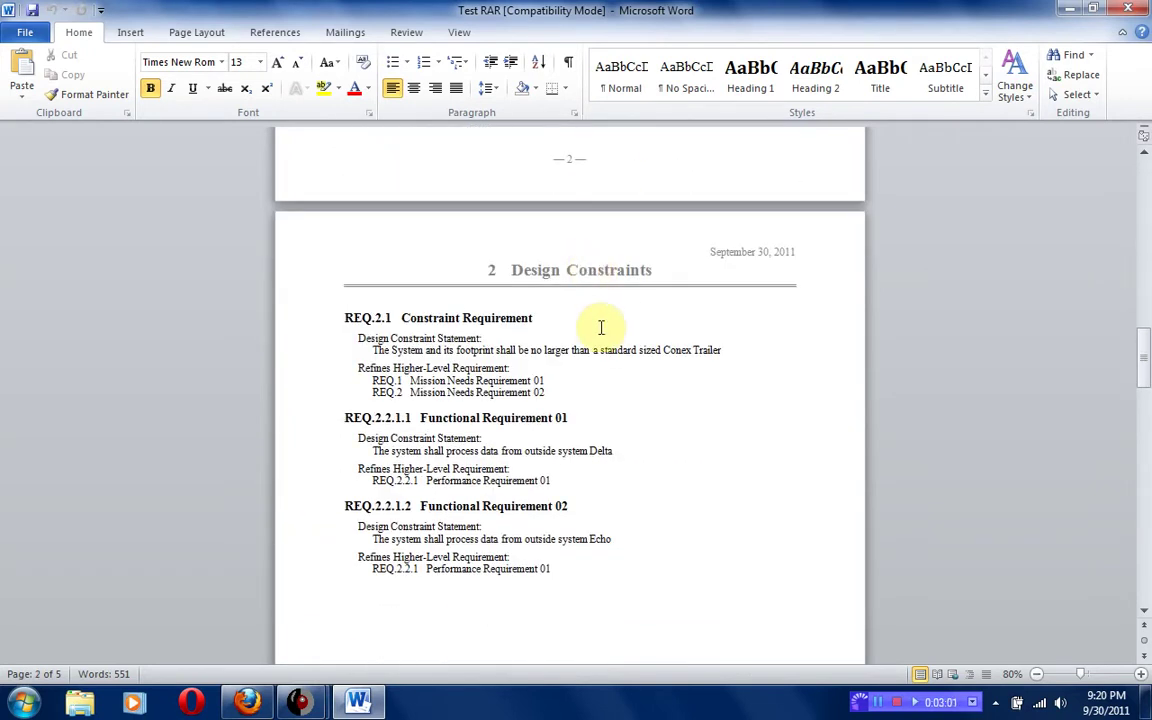
scroll(598, 327, "down", 3)
scroll(598, 327, "up", 2)
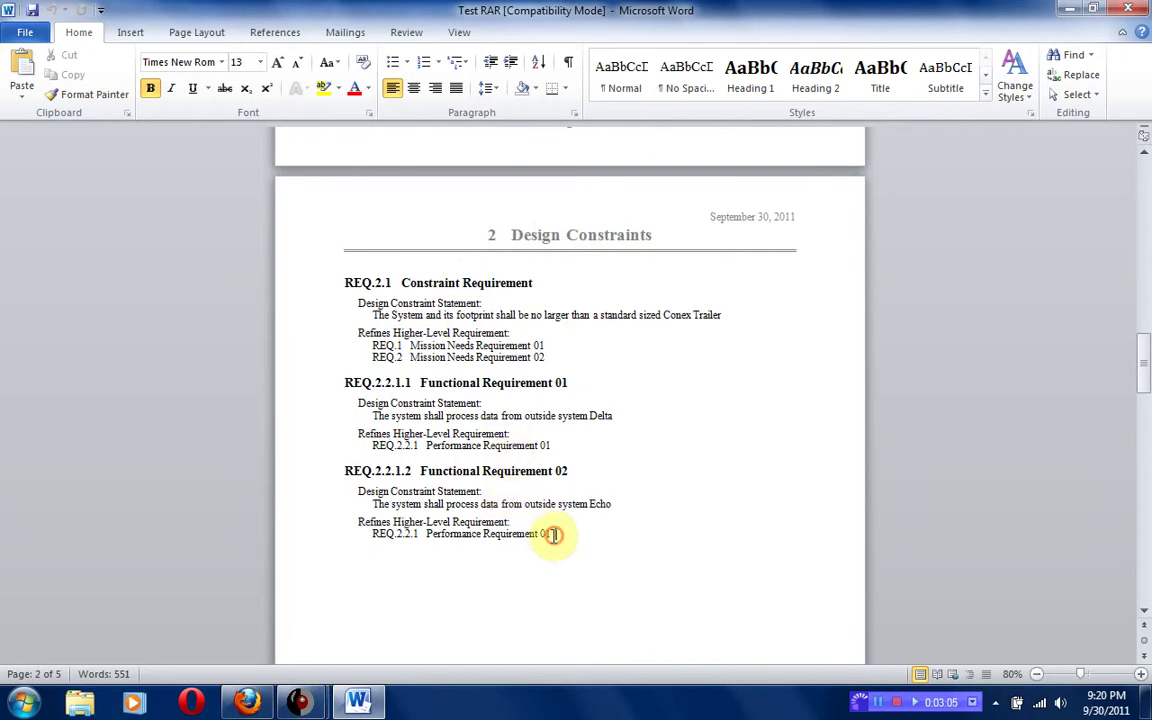
- Move the Functional Requirement 01 and 02 entries out of the Design Constraints section onto a separate page after it
left_click_drag(553, 534, 311, 393)
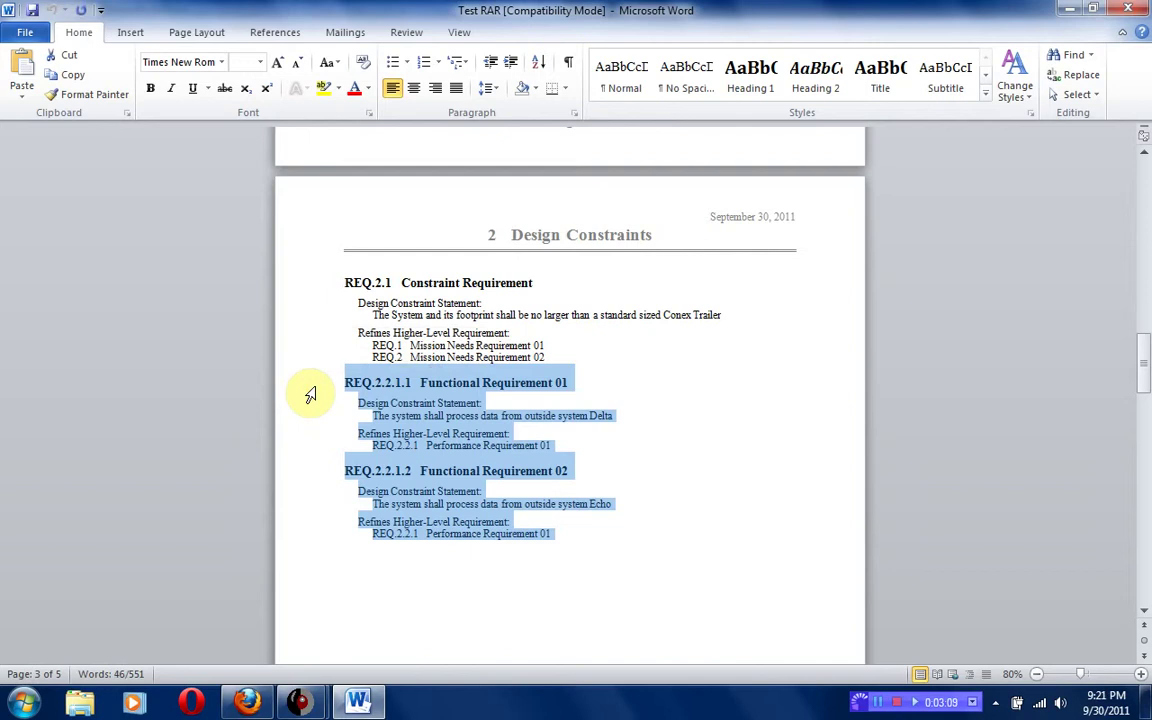
key("Delete")
scroll(489, 391, "up", 5)
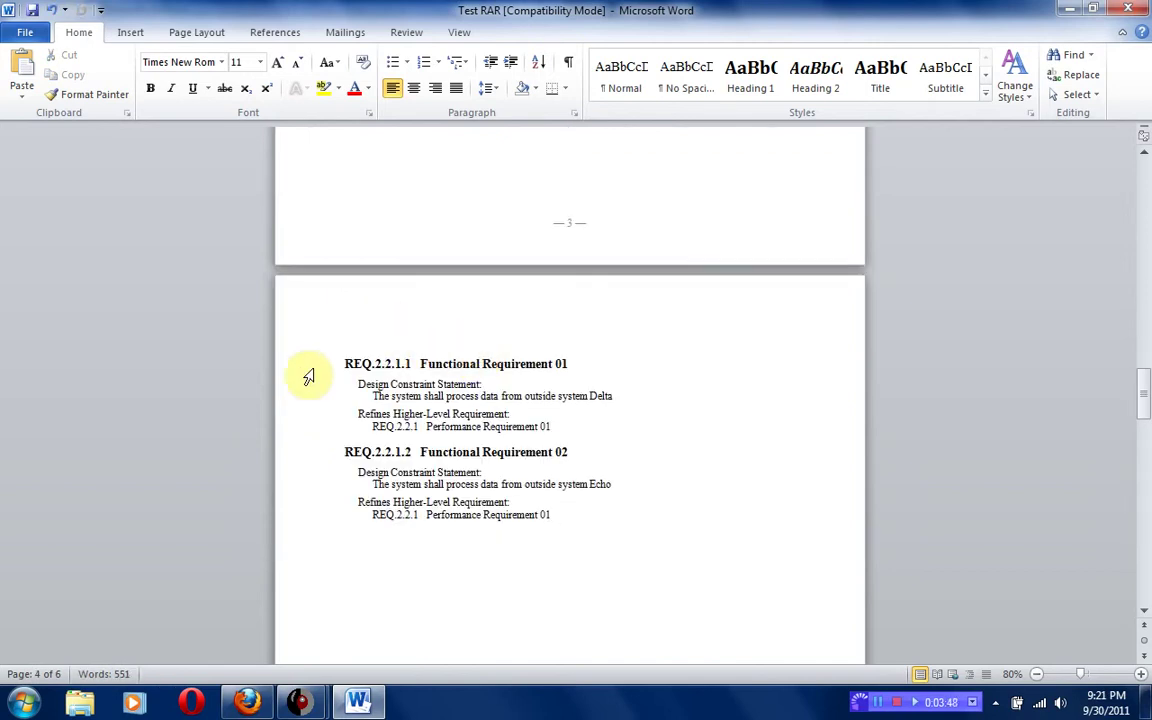
- Add a "Functional Requirements" title above the REQ.2.2.1.1 entry and format it as Heading 1
left_click(342, 357)
key("Return")
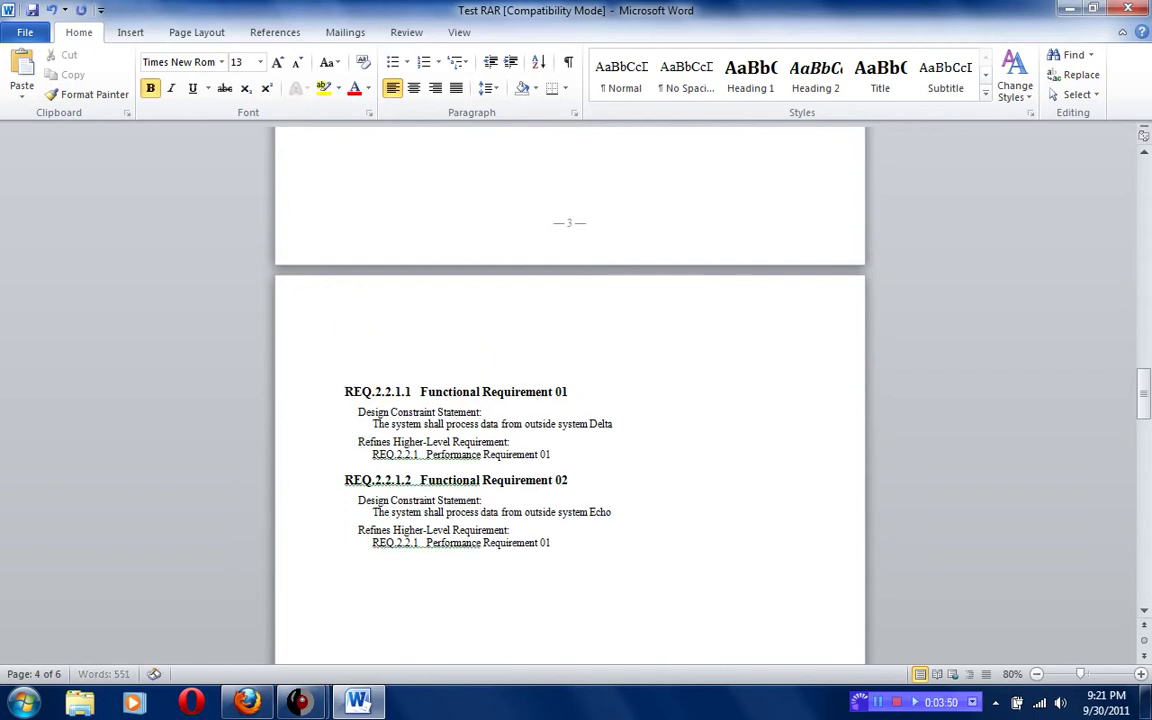
type("Fun")
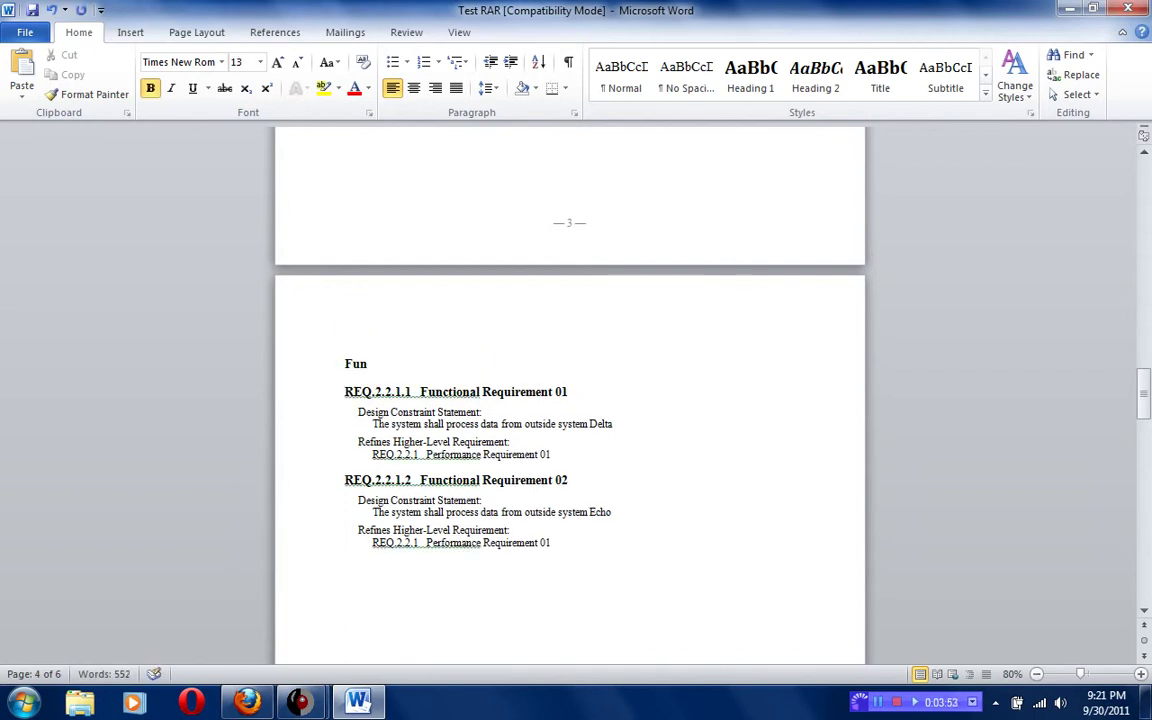
type("ctional Requirements")
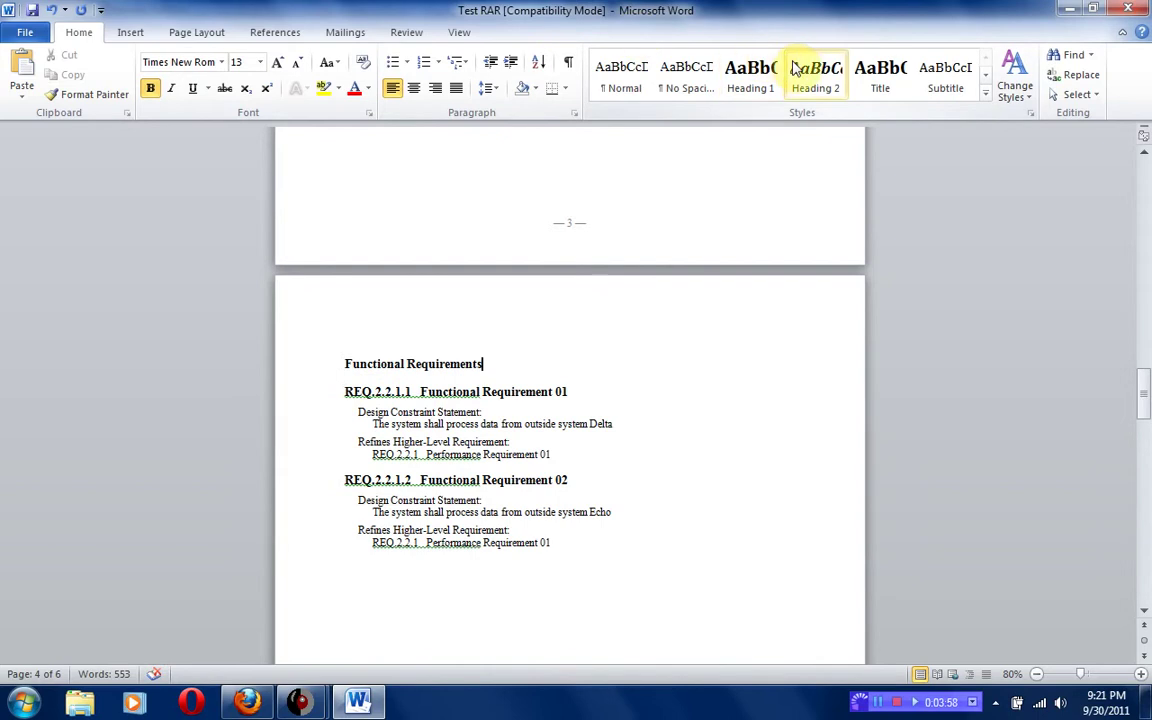
left_click(750, 72)
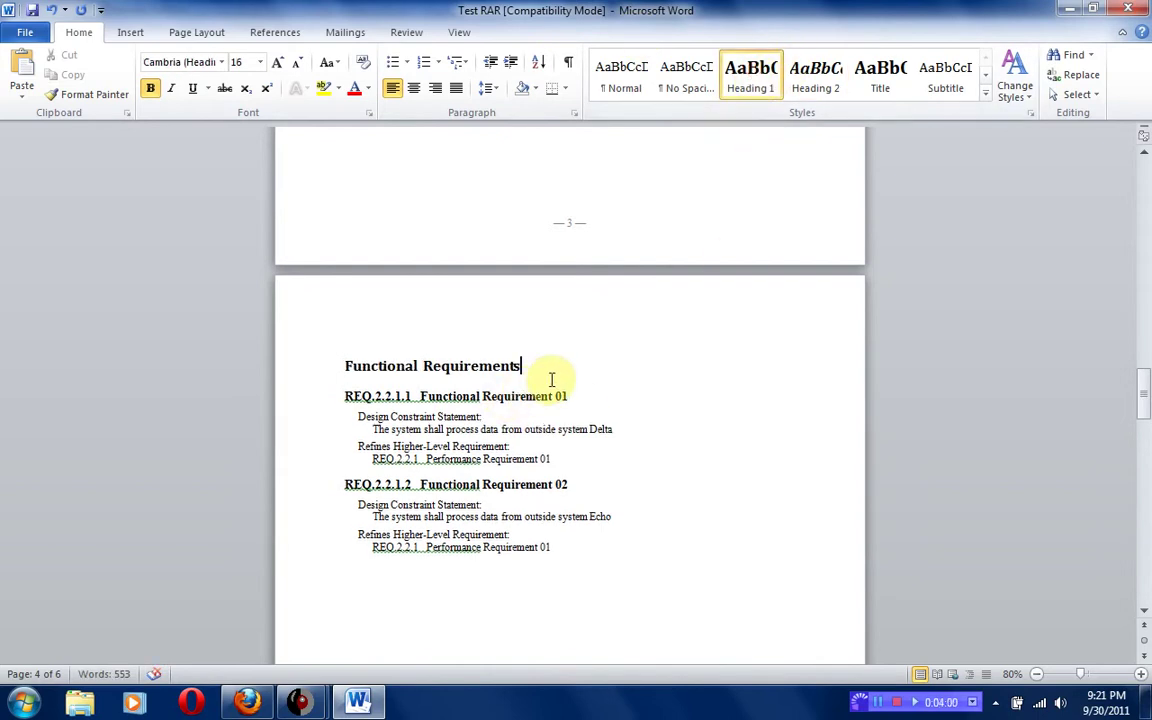
- Start a new page at the end of the report, after the REQ.2.2.3 Performance Requirement 03 entry
scroll(551, 383, "down", 5)
scroll(551, 383, "down", 12)
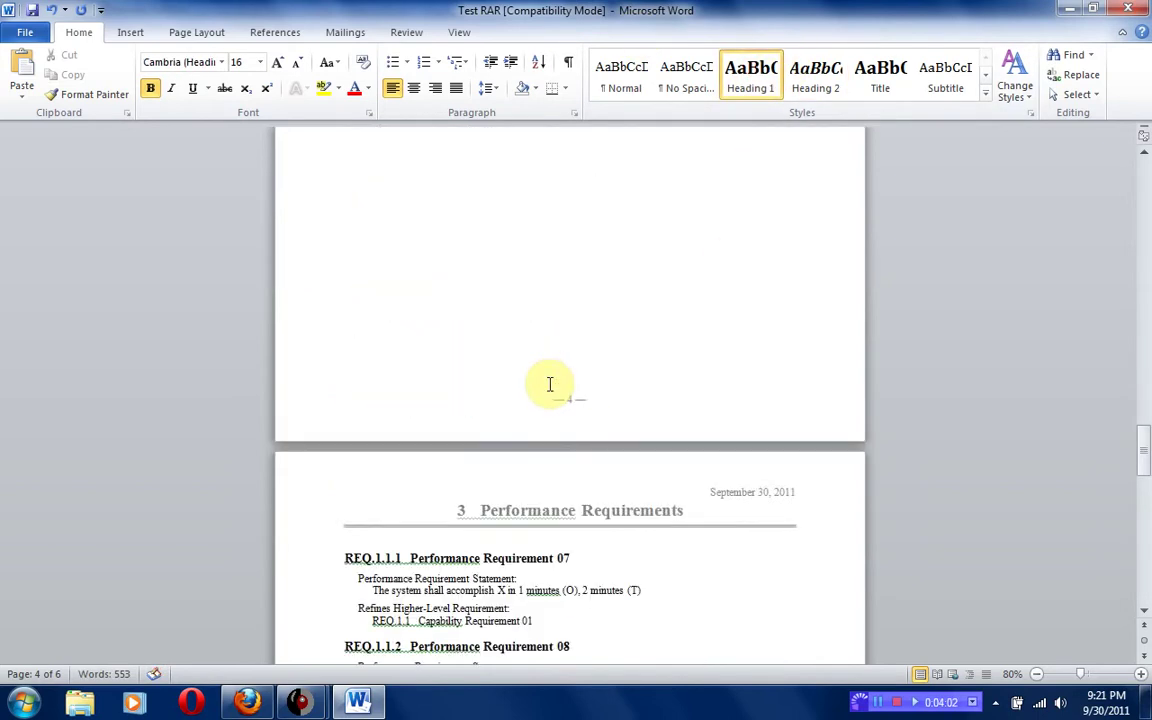
scroll(545, 386, "down", 17)
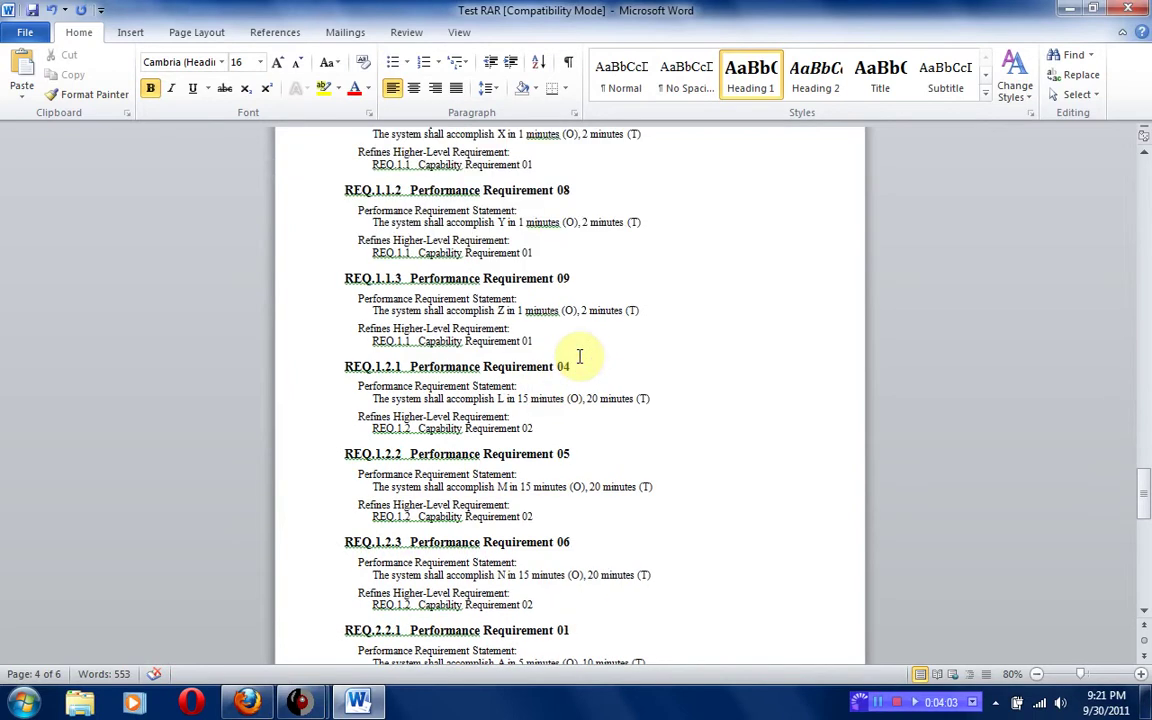
scroll(581, 356, "down", 6)
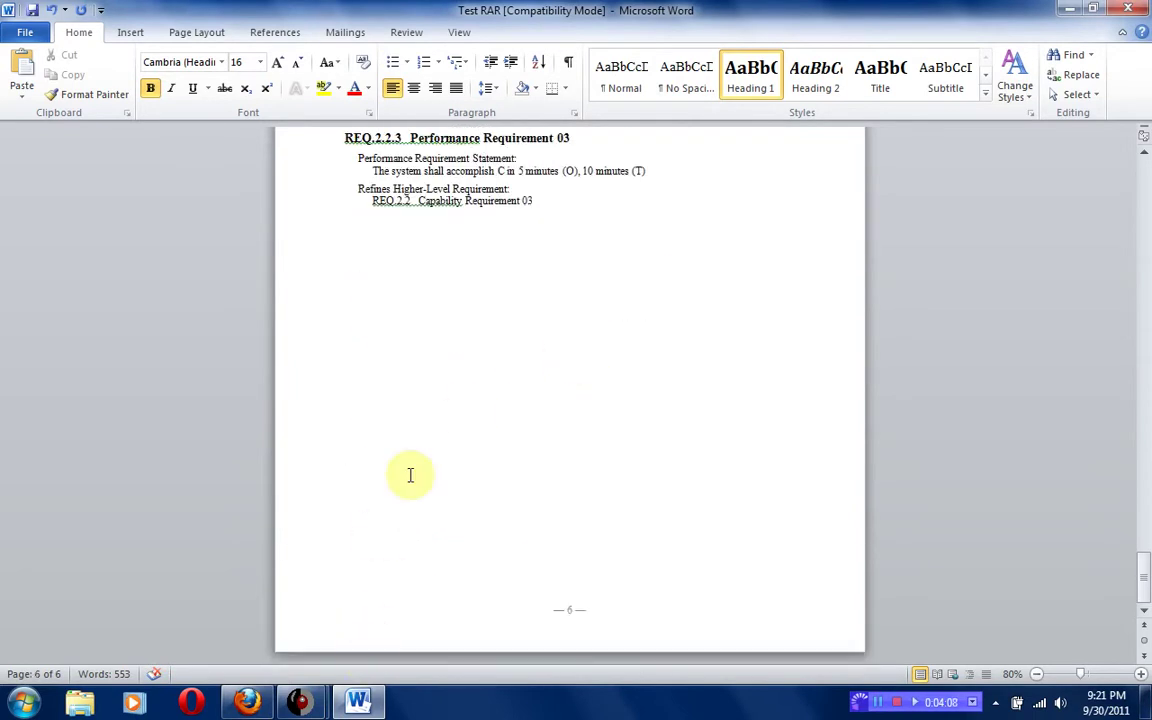
left_click(727, 180)
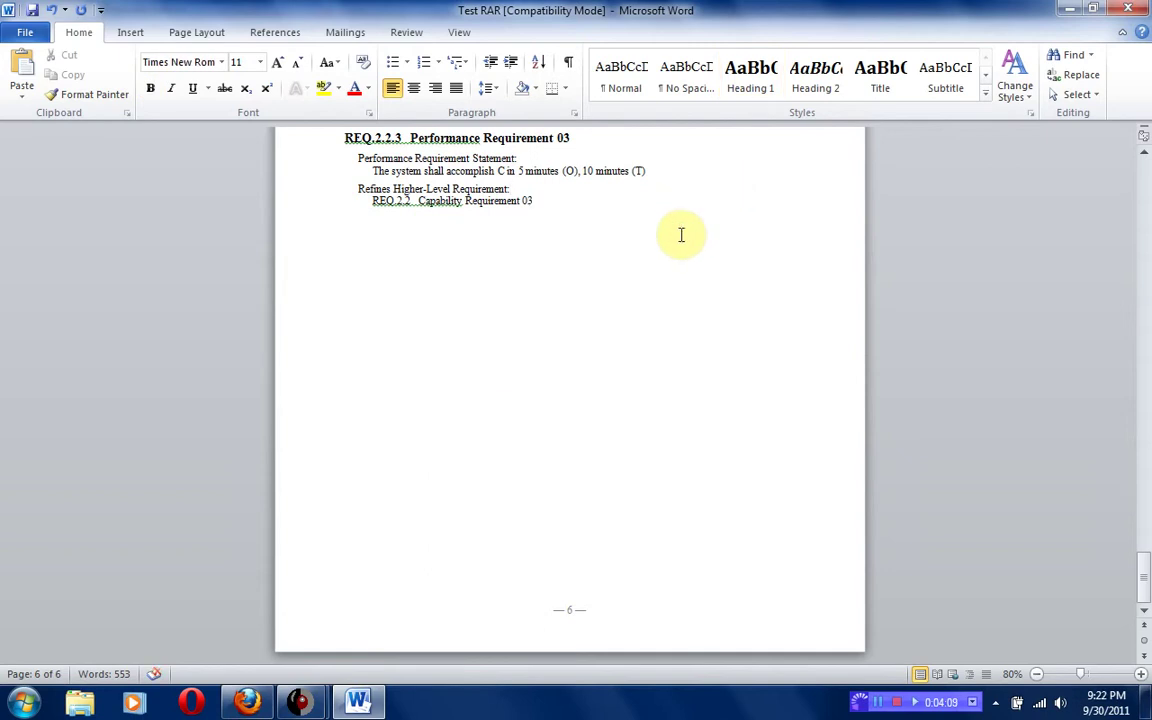
scroll(681, 234, "down", 2)
scroll(681, 234, "down", 5)
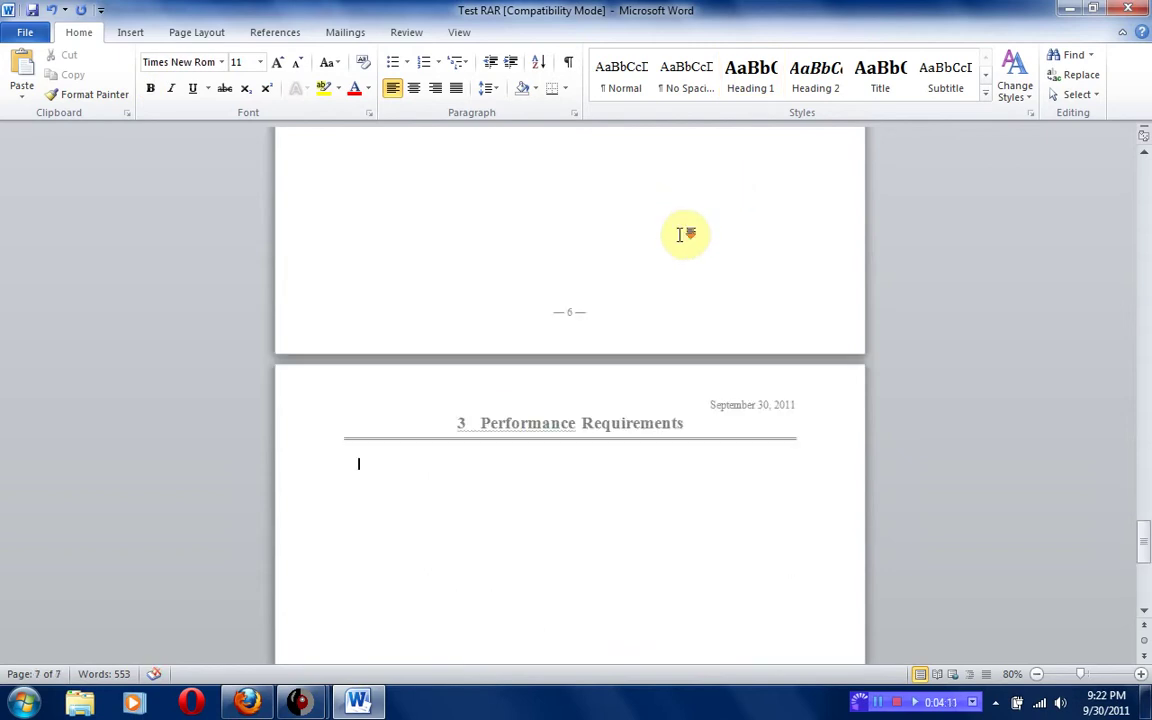
- Clear the Performance Requirements title, section number and date from the new last page's header, and return to the page body
double_click(567, 283)
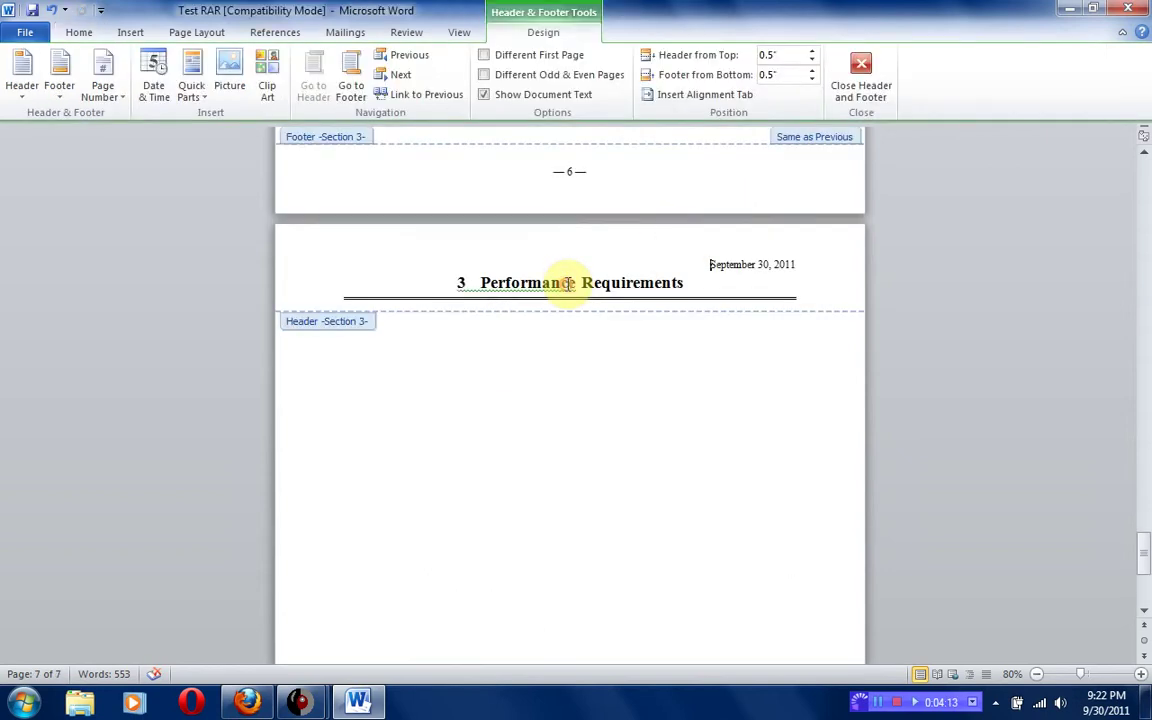
left_click(810, 292)
key("shift+Home")
key("Delete")
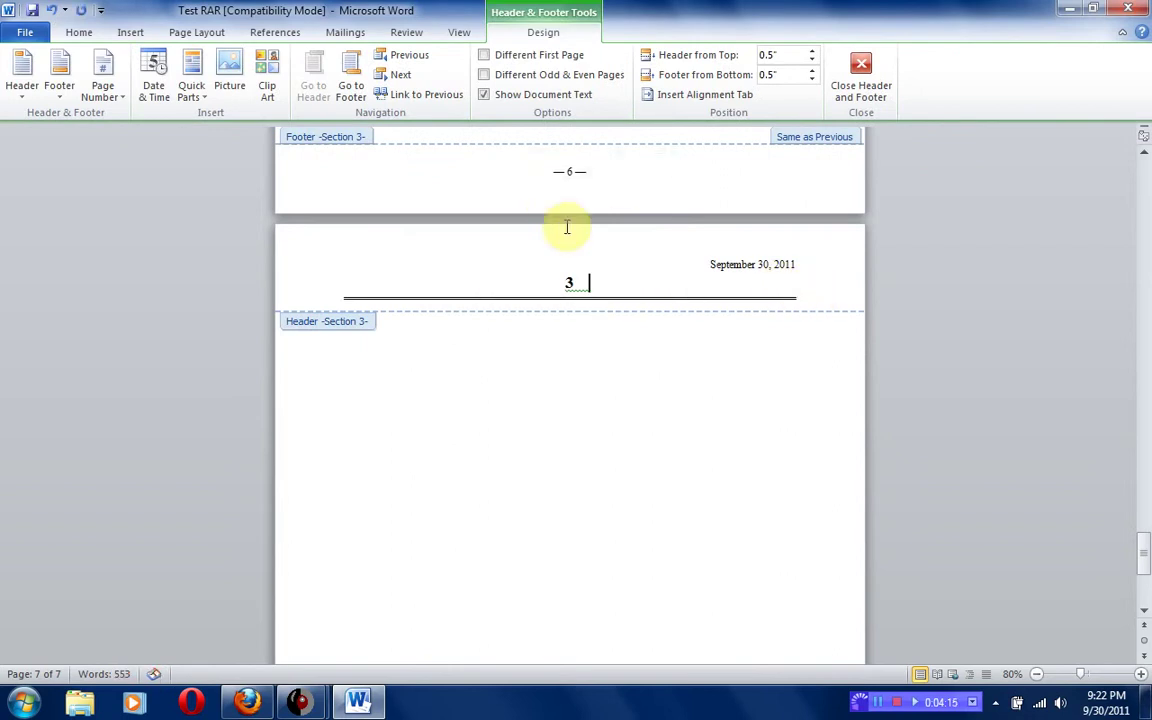
left_click_drag(812, 295, 670, 242)
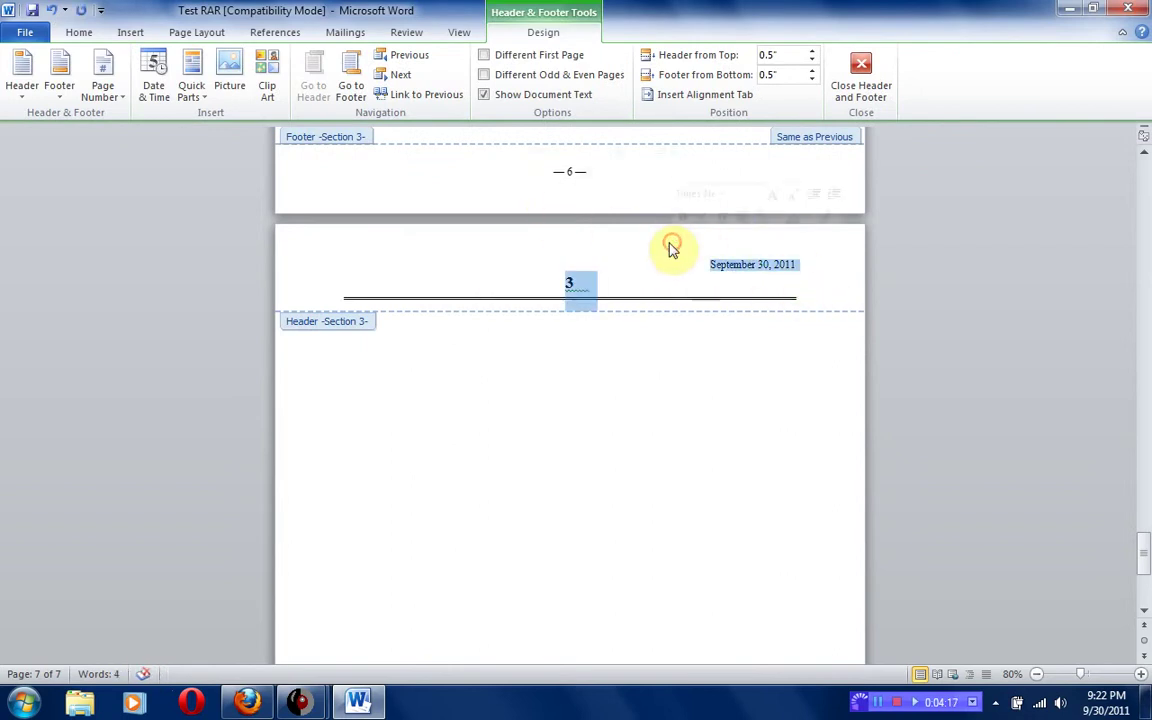
key("Delete")
double_click(656, 380)
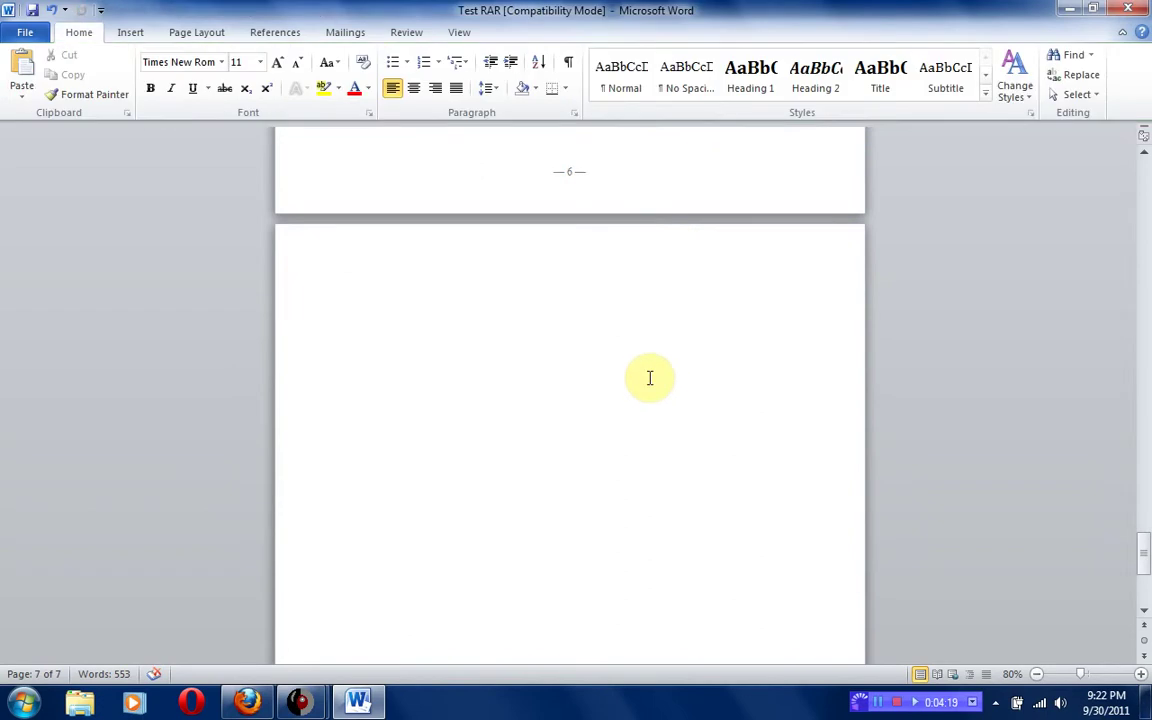
- Add the title "Requirements Traceability & Verification Matrix" to the last page as Heading 1, with a new line below it
type("Requirements Traceability & Verification Matrix")
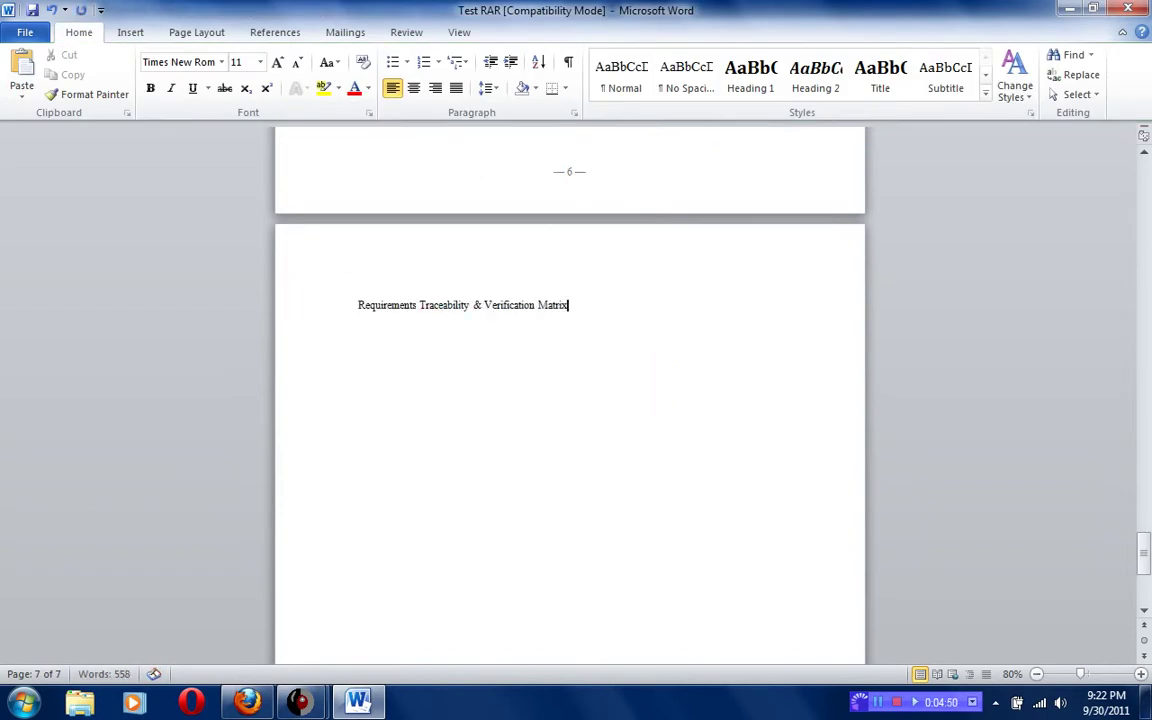
key("ctrl+alt+1")
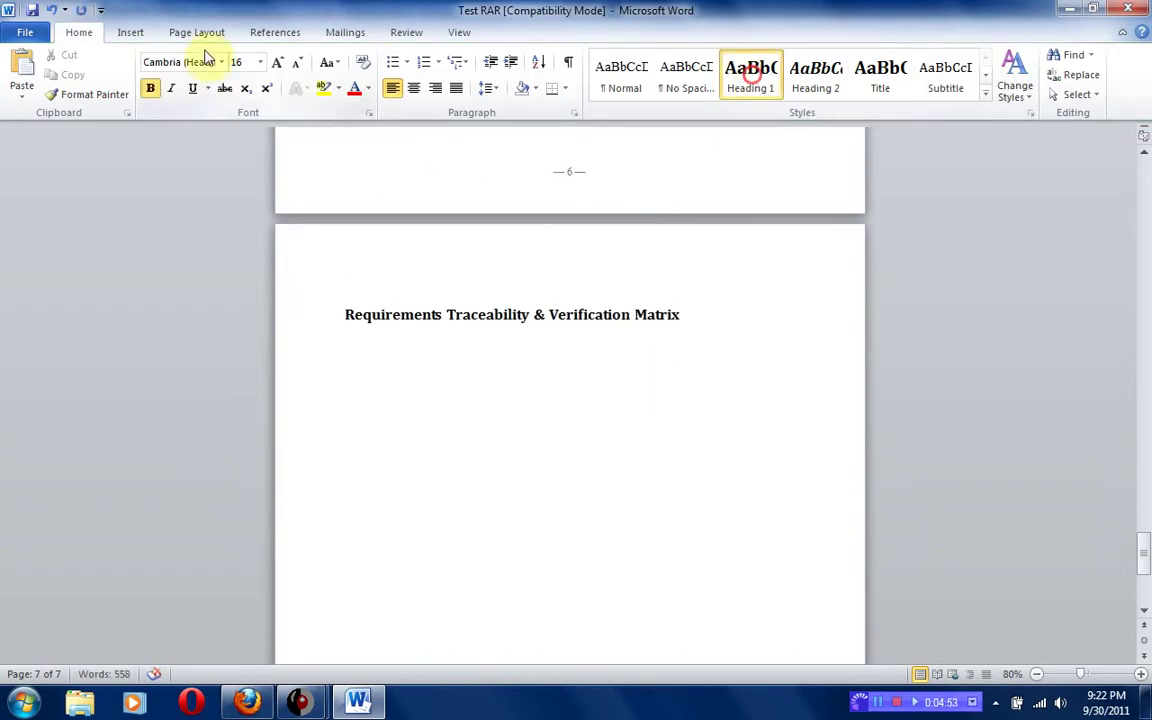
key("Return")
- Set the orientation of the Requirements Traceability & Verification Matrix page to landscape
left_click(201, 33)
left_click(195, 86)
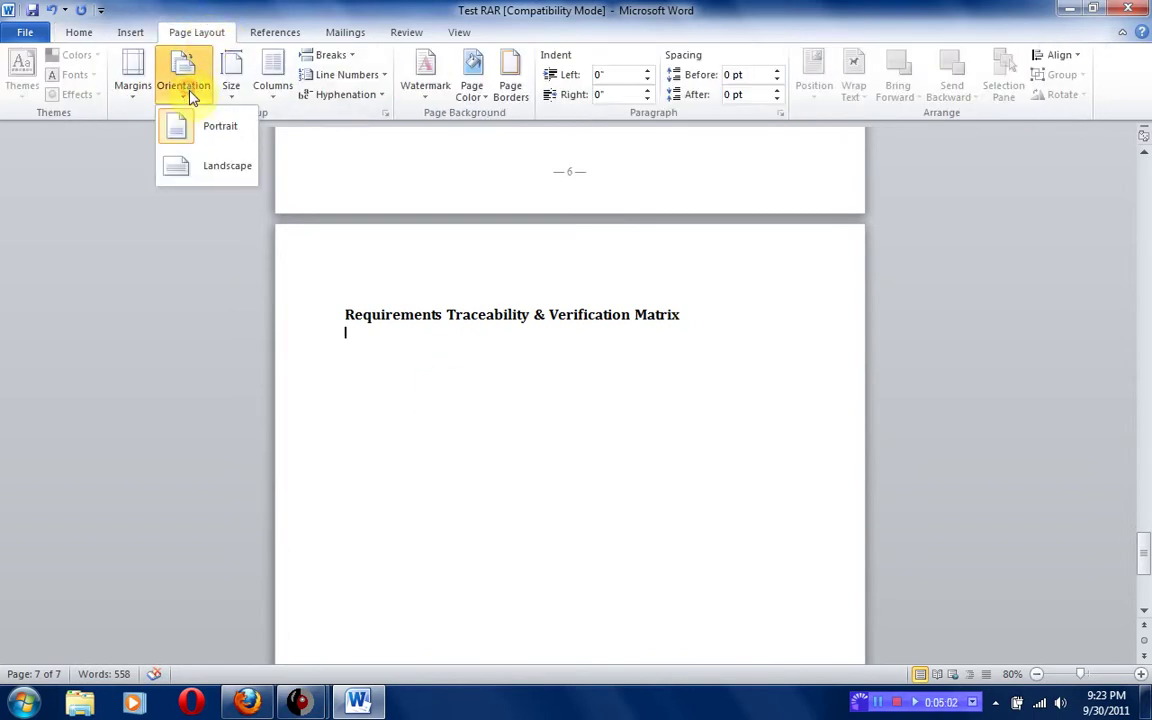
left_click(194, 164)
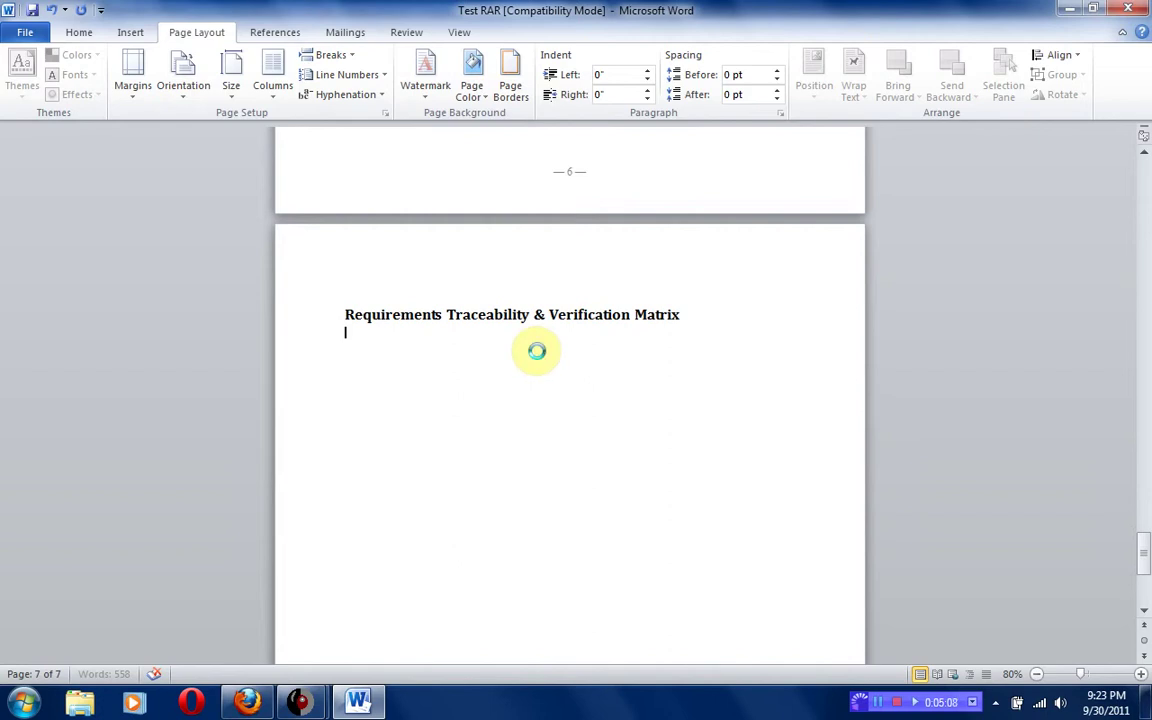
scroll(538, 351, "up", 3)
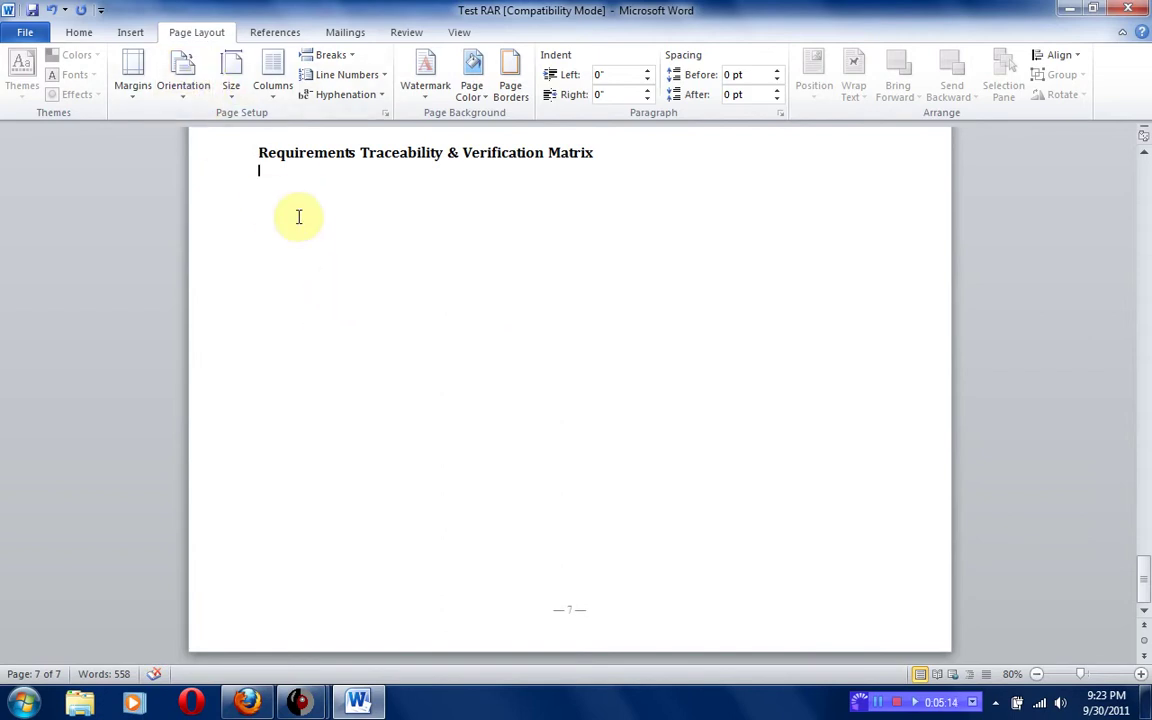
- Switch to the CORE Project Explorer and show all the requirements as a table
mouse_move(297, 704)
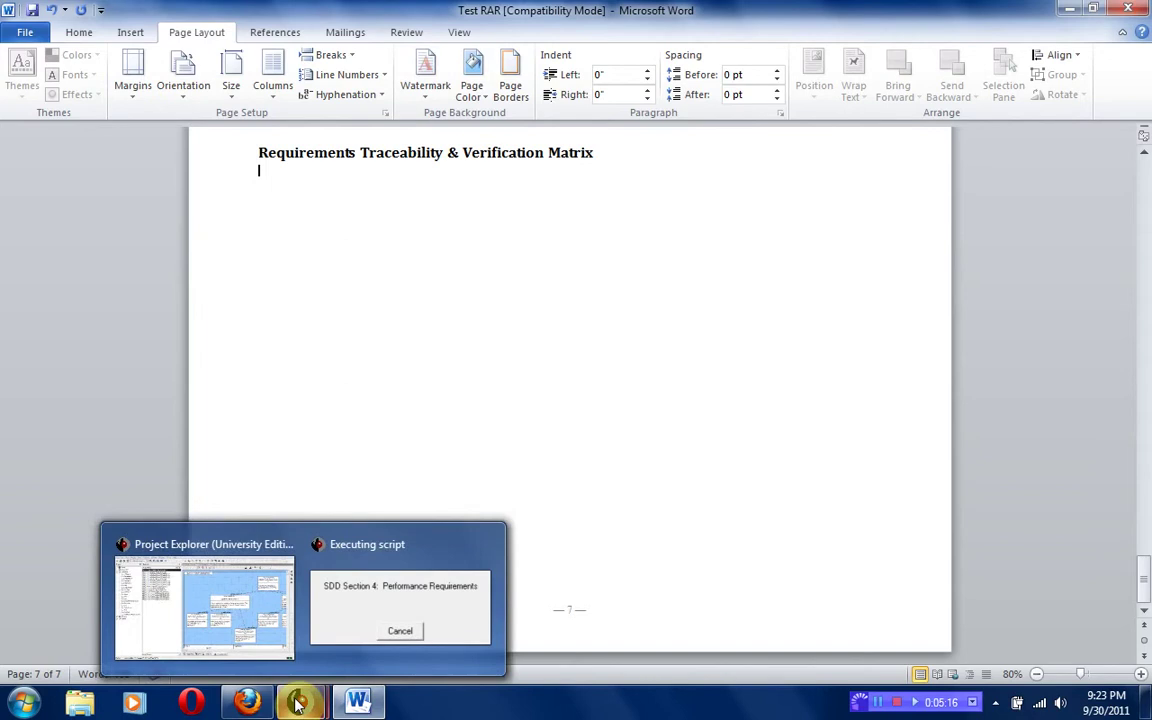
left_click(257, 645)
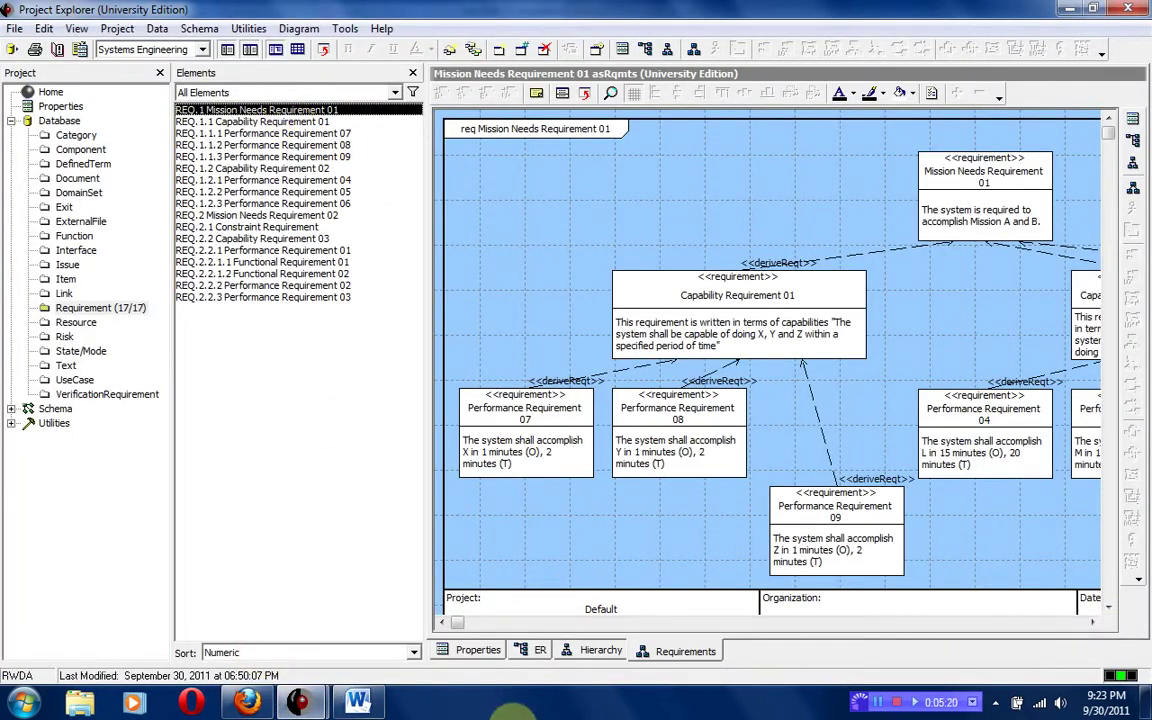
left_click(468, 650)
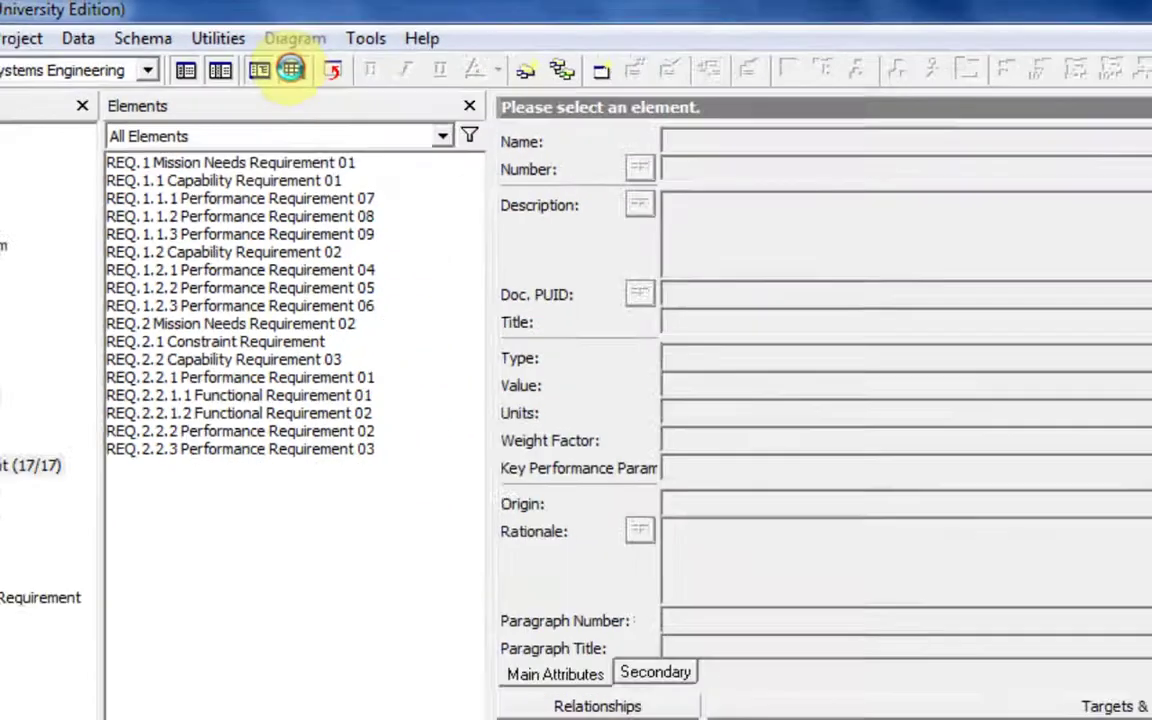
left_click(556, 185)
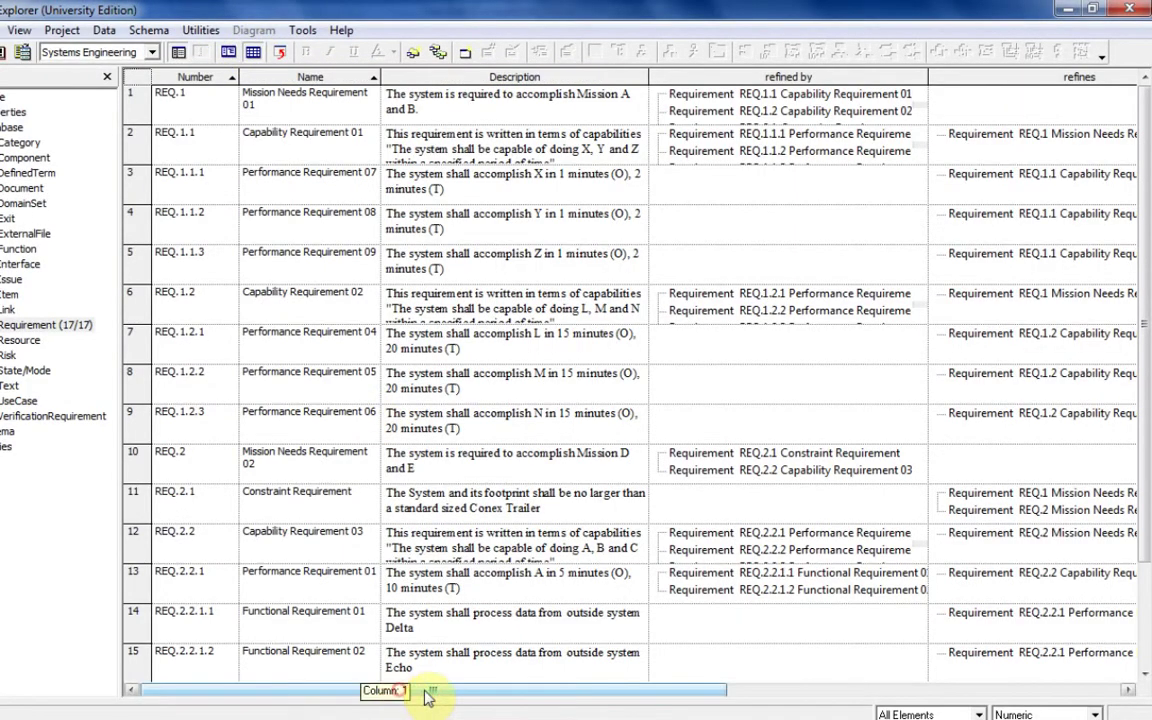
- Examine the requirements table's rows and its description, refined by and refines columns
left_click_drag(425, 695, 758, 690)
left_click(481, 694)
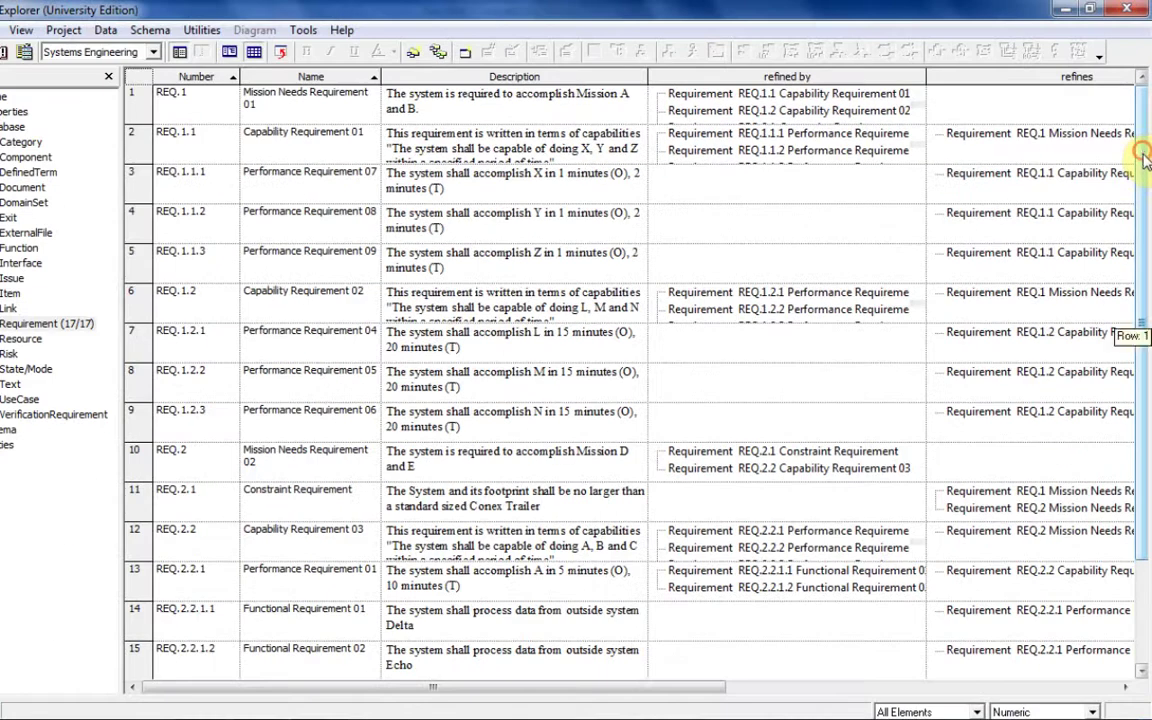
left_click_drag(1145, 160, 1147, 335)
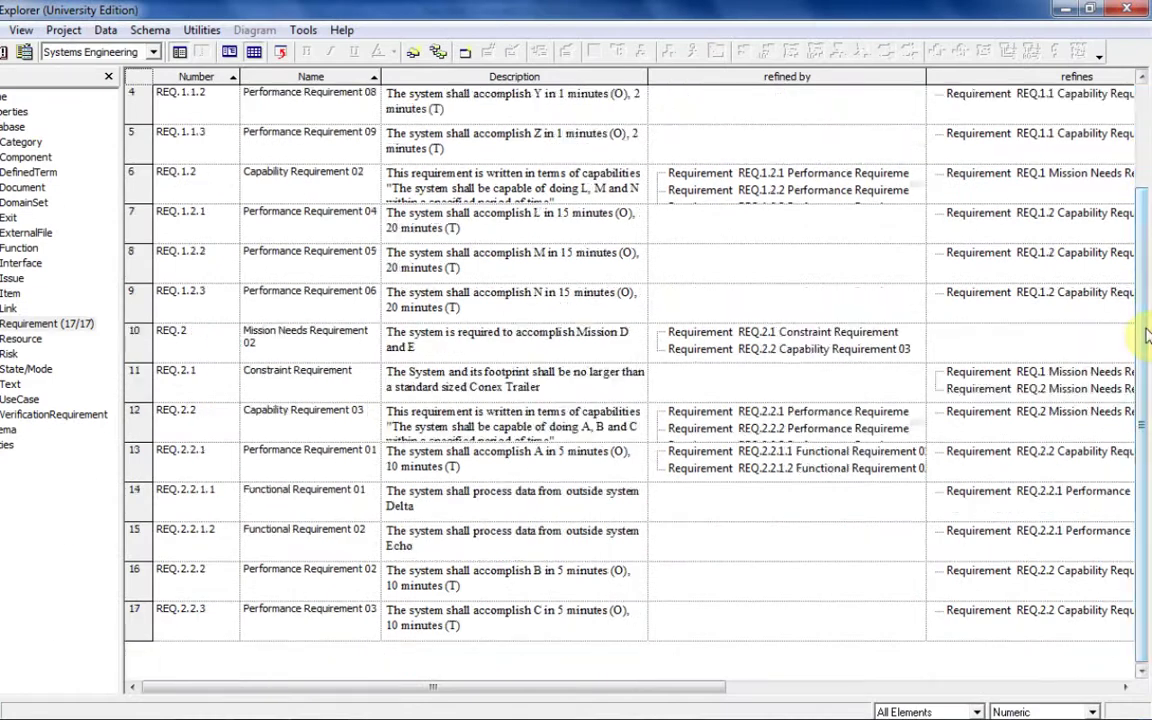
scroll(1145, 333, "up", 1)
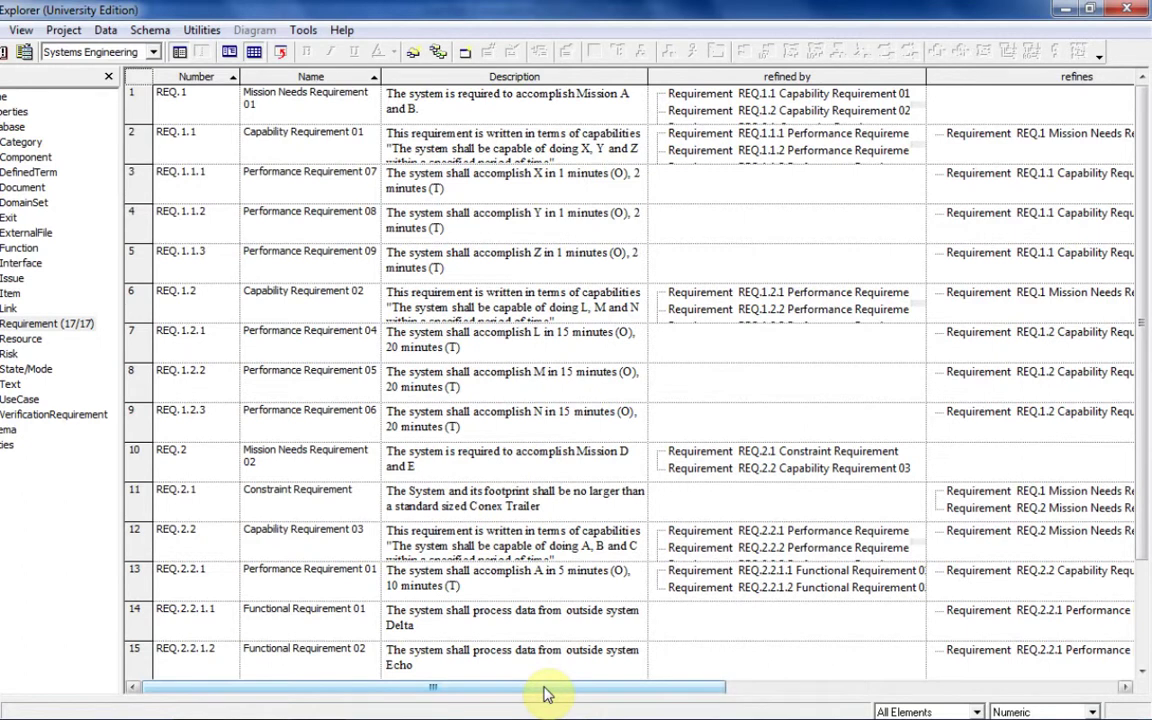
left_click_drag(545, 693, 937, 697)
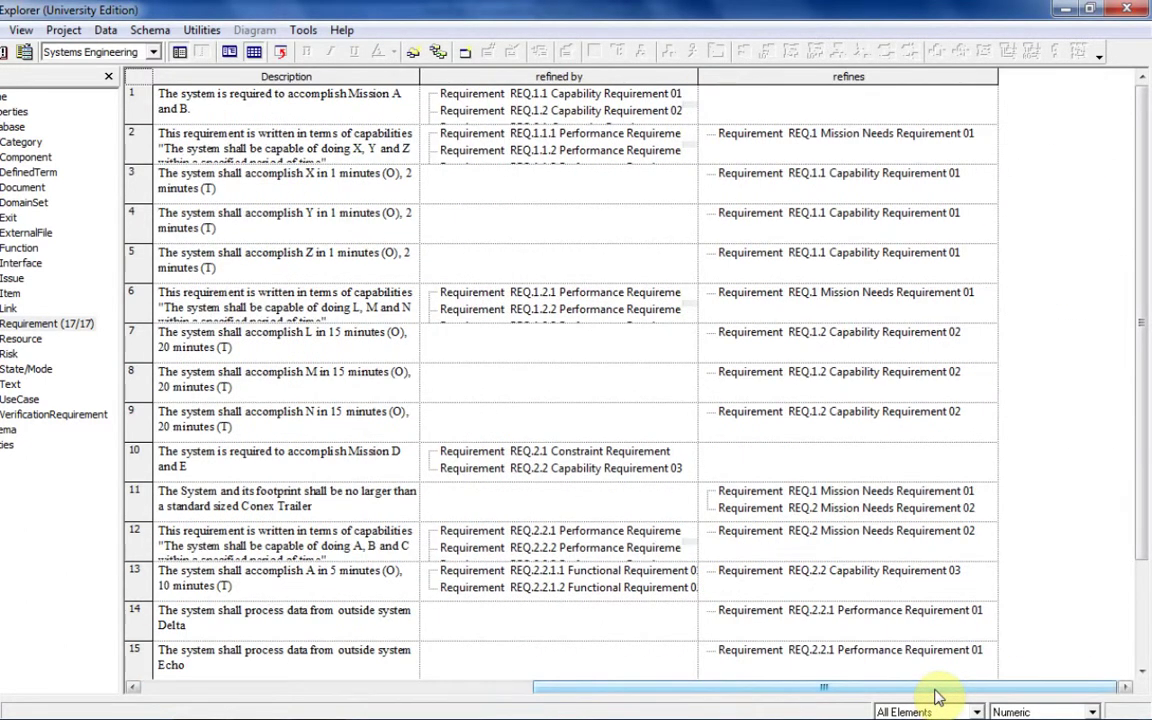
- Add the Key Performance Parameter and Rationale attributes to the columns shown in the requirements table
right_click(549, 76)
left_click(545, 78)
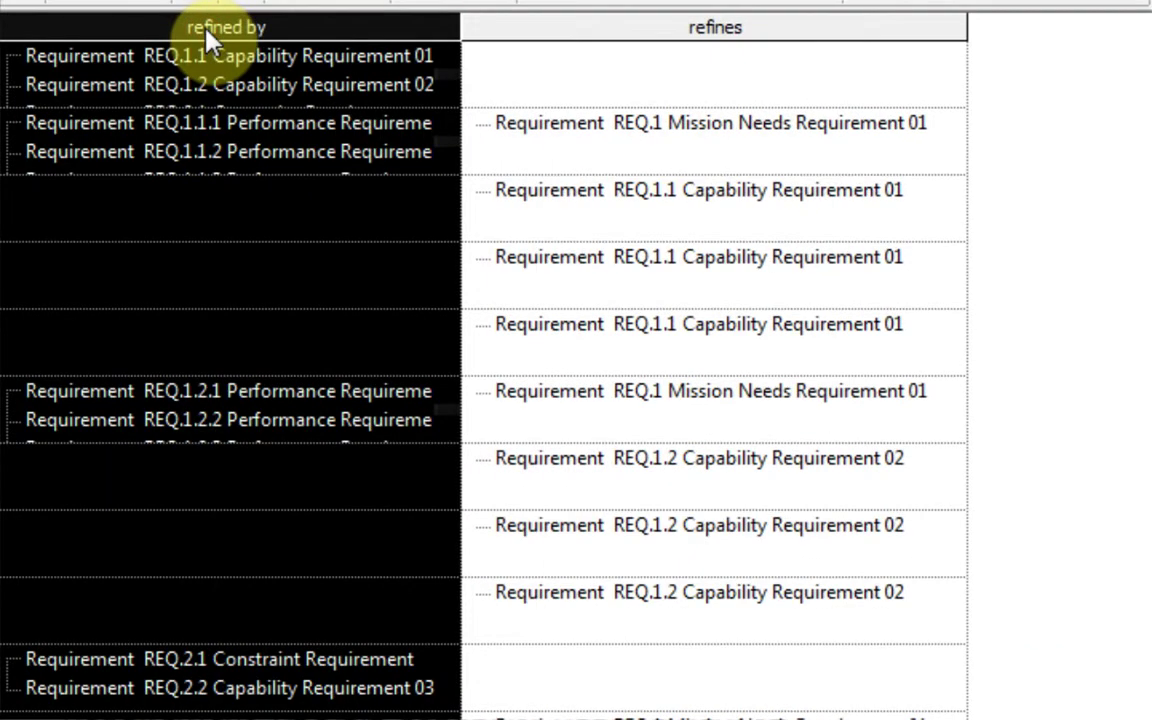
right_click(206, 30)
right_click(541, 32)
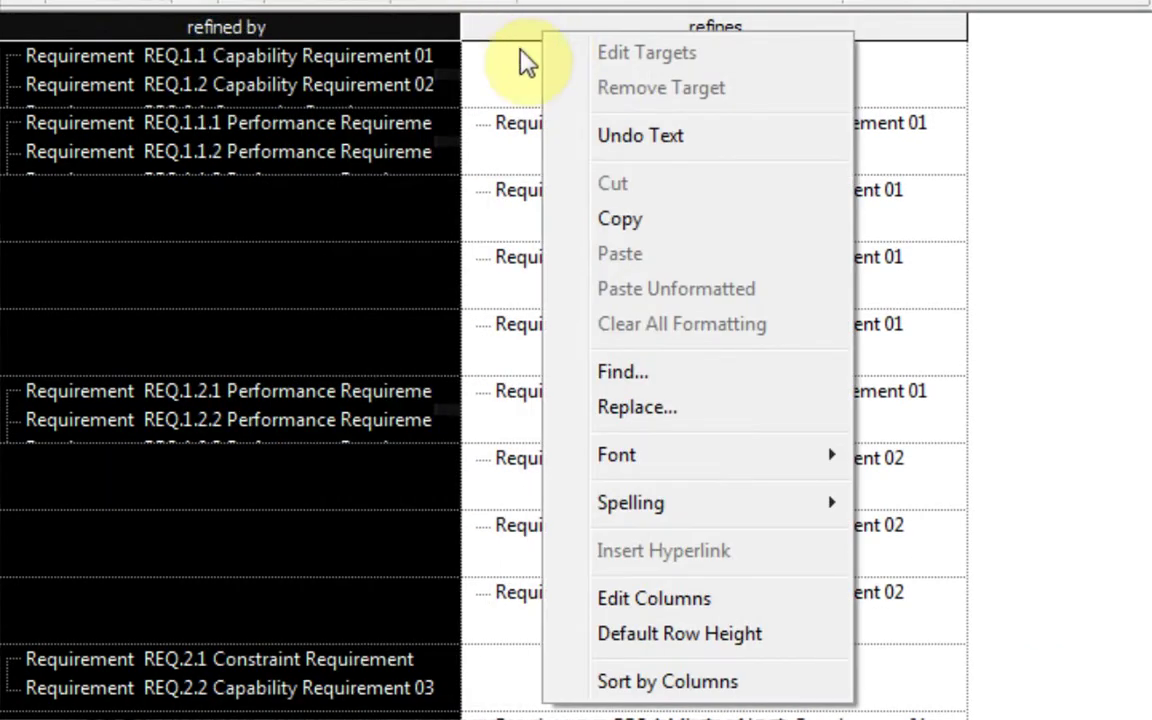
left_click(660, 603)
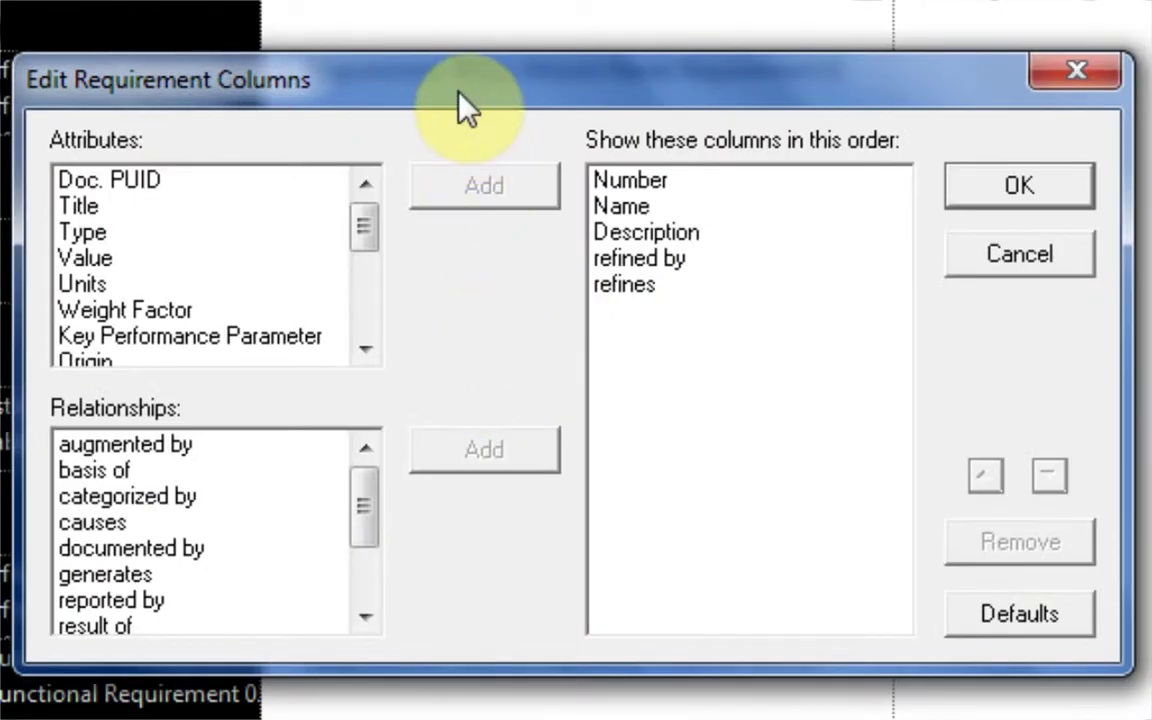
left_click(458, 92)
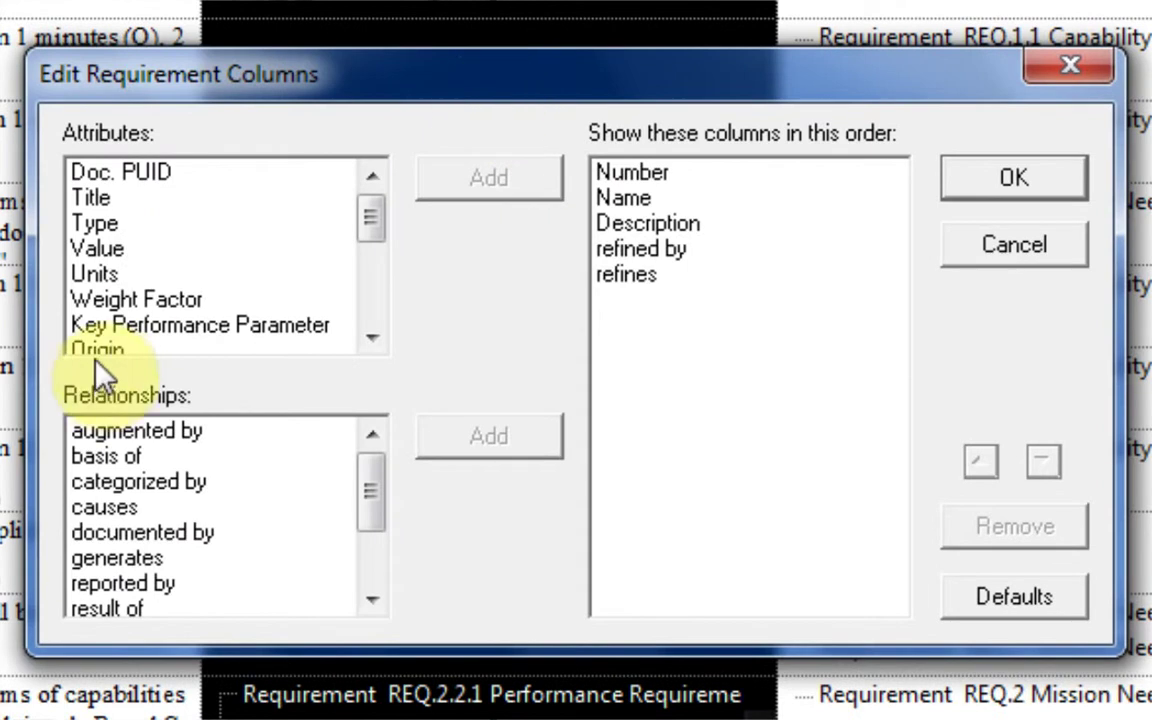
double_click(168, 328)
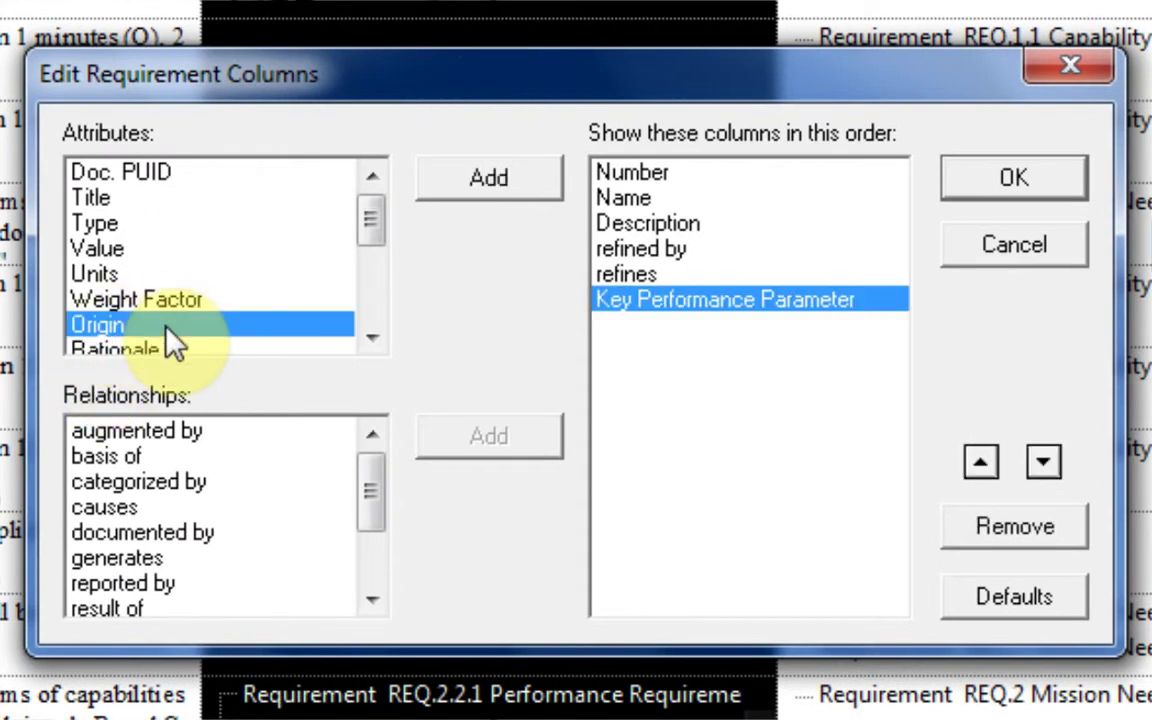
left_click(372, 338)
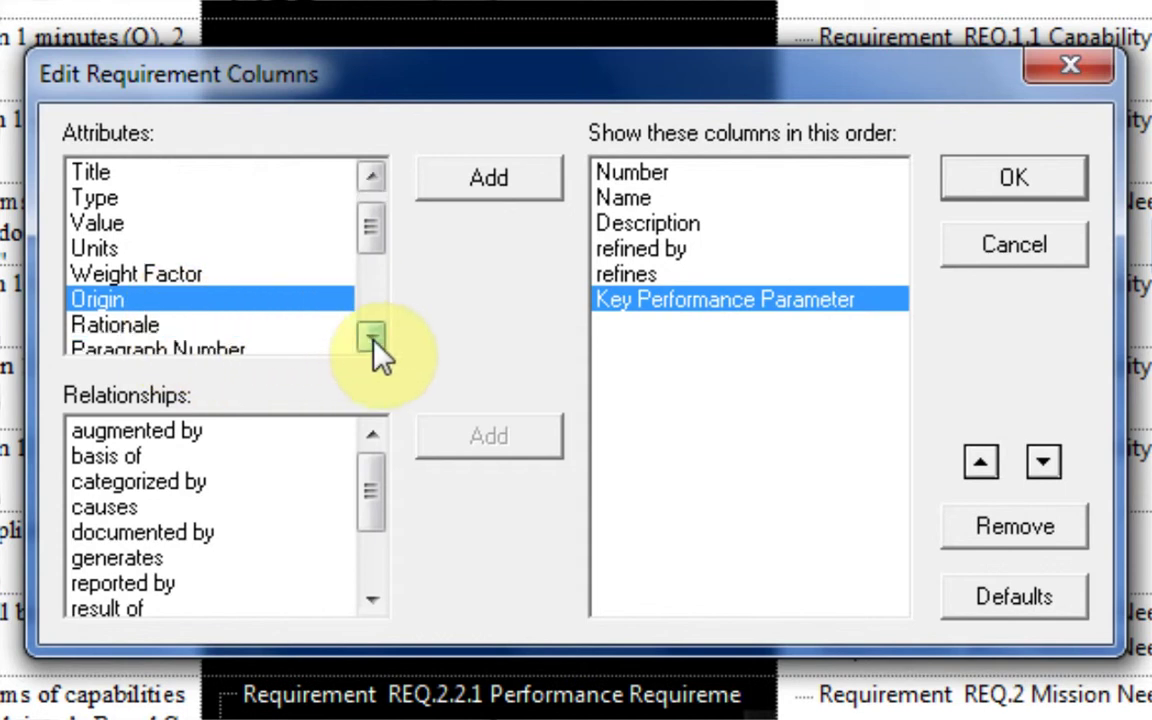
left_click(372, 338)
double_click(158, 299)
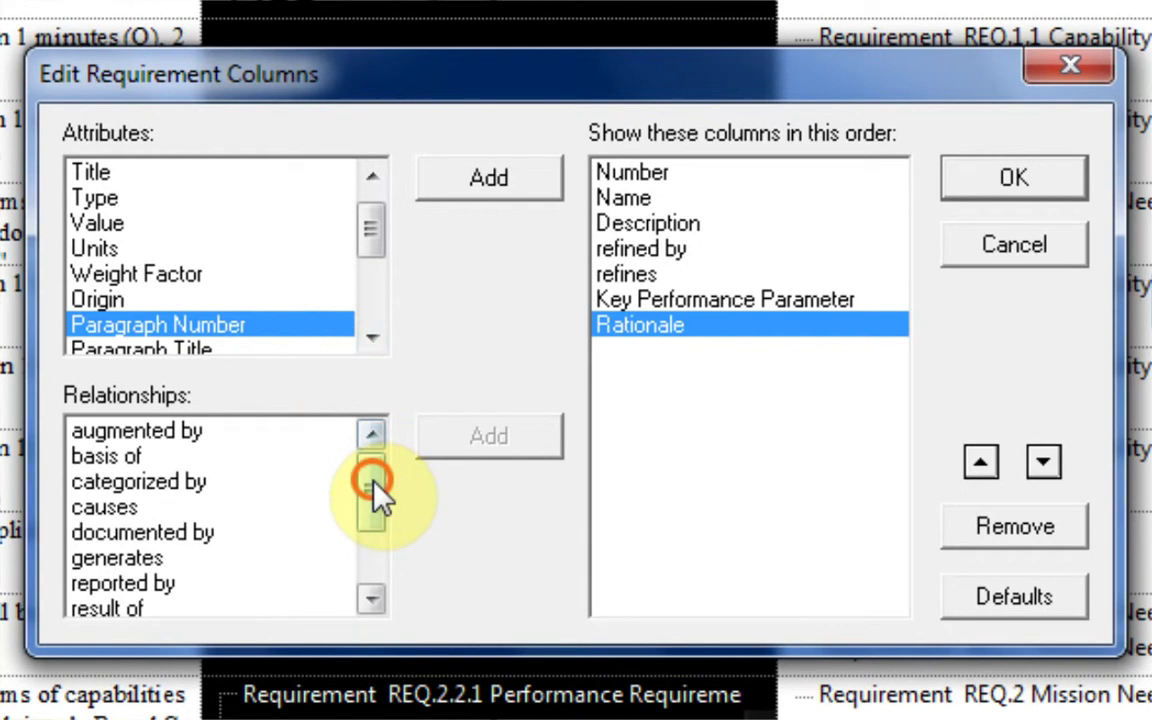
- Add the verified by relationship as a last column and apply the new column set to the requirements table
left_click_drag(373, 481, 373, 527)
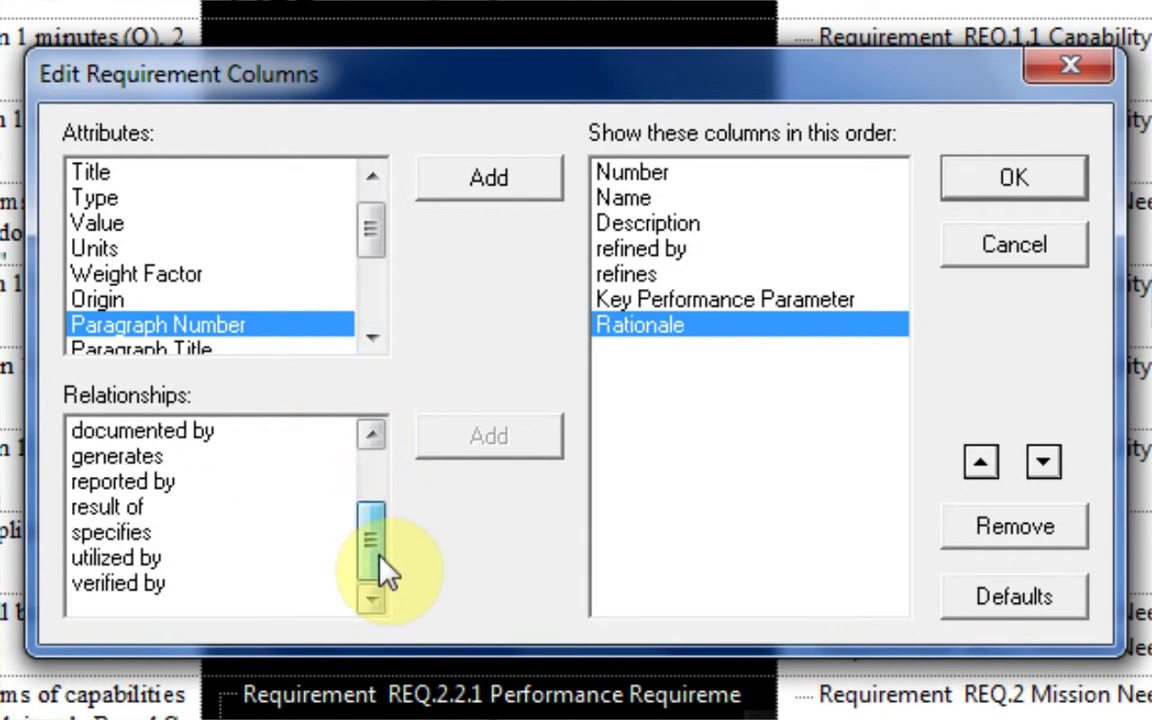
double_click(134, 586)
left_click(964, 187)
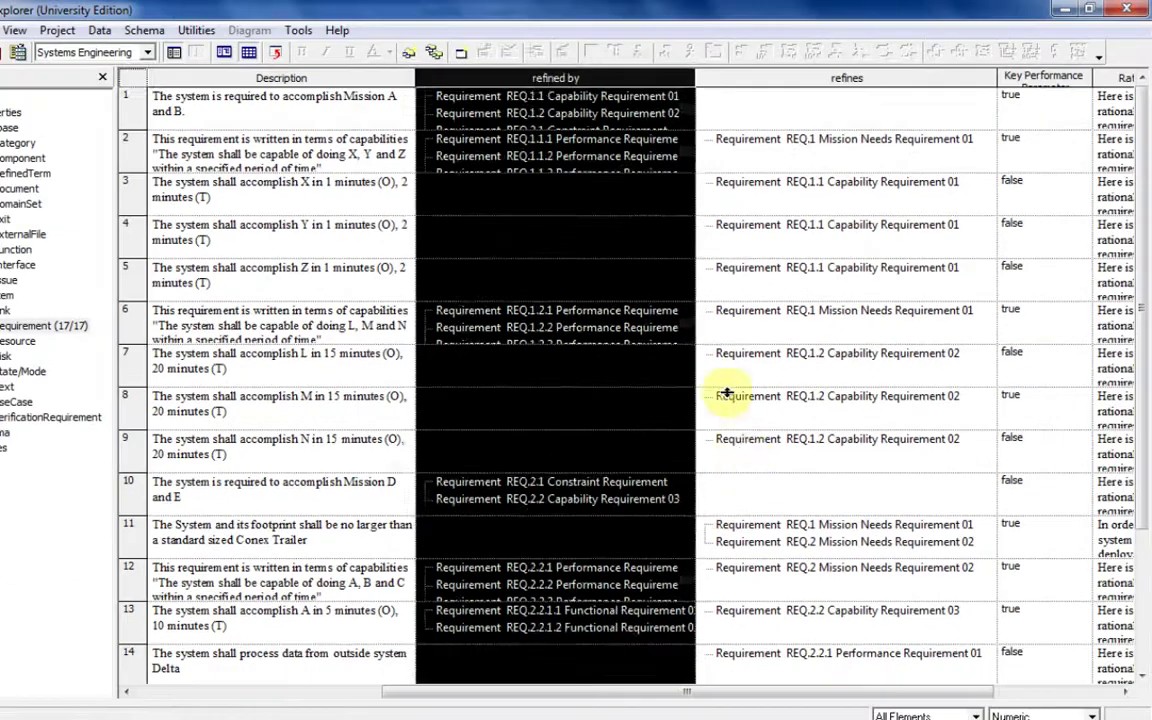
left_click(588, 244)
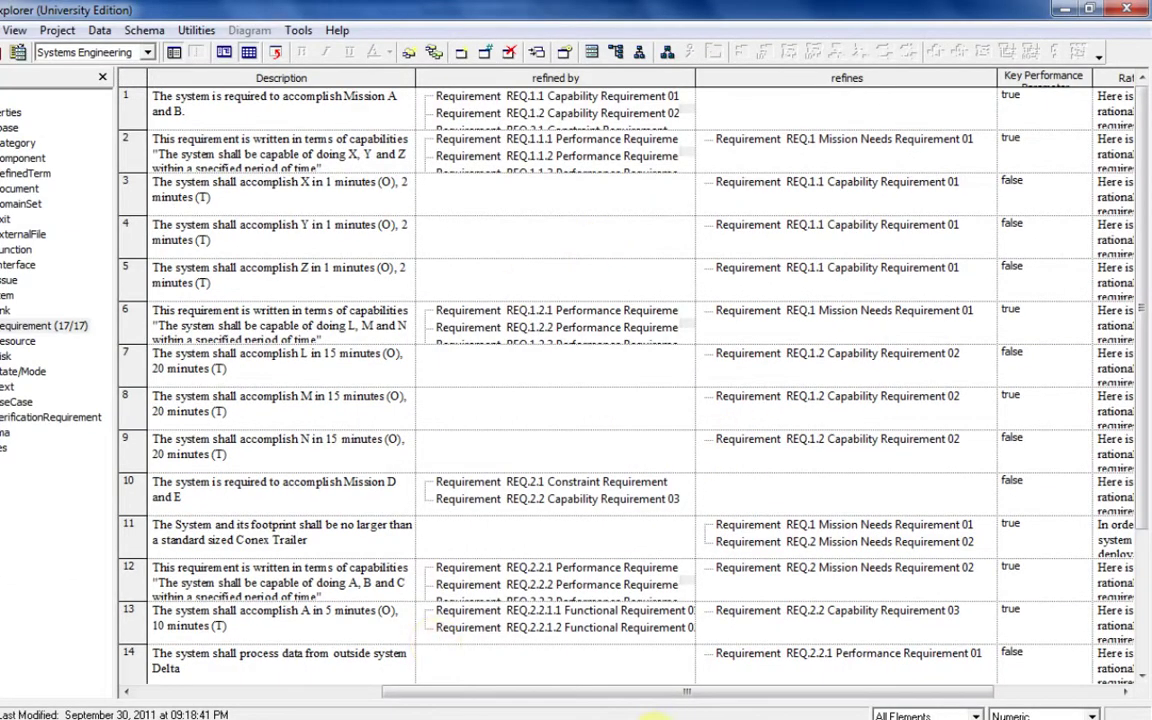
- Widen the Rationale column of the requirements table so its text fits on two lines
left_click_drag(812, 687, 880, 689)
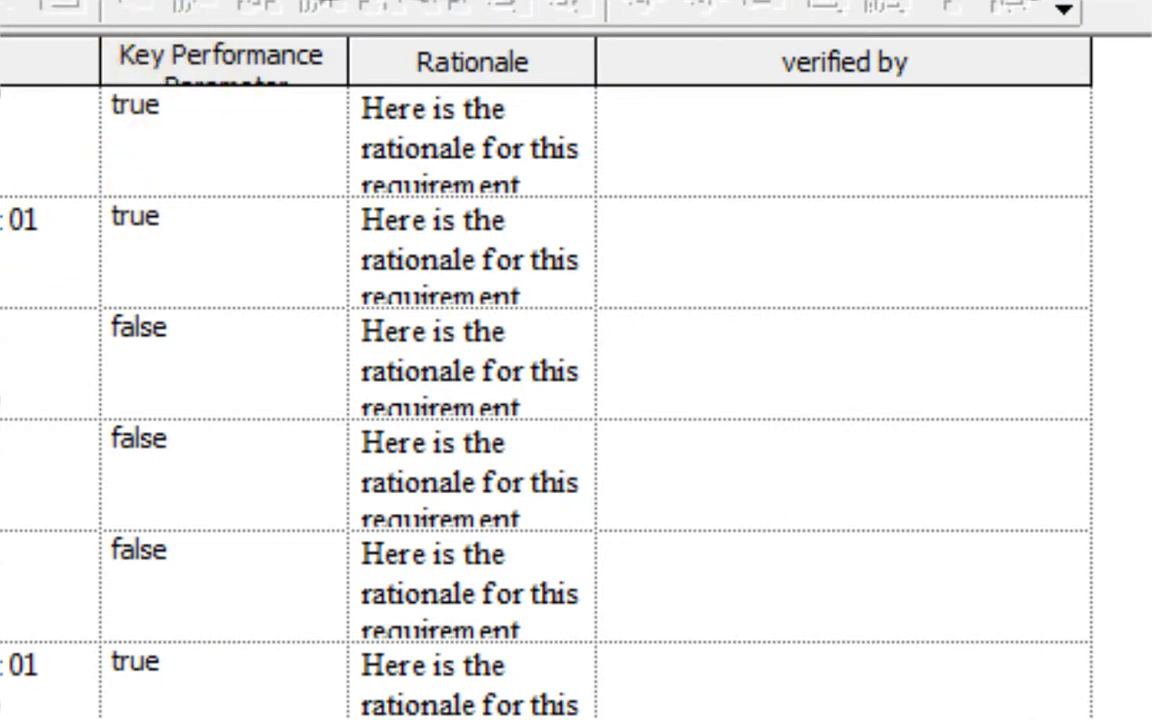
key("ctrl+a")
left_click(440, 250)
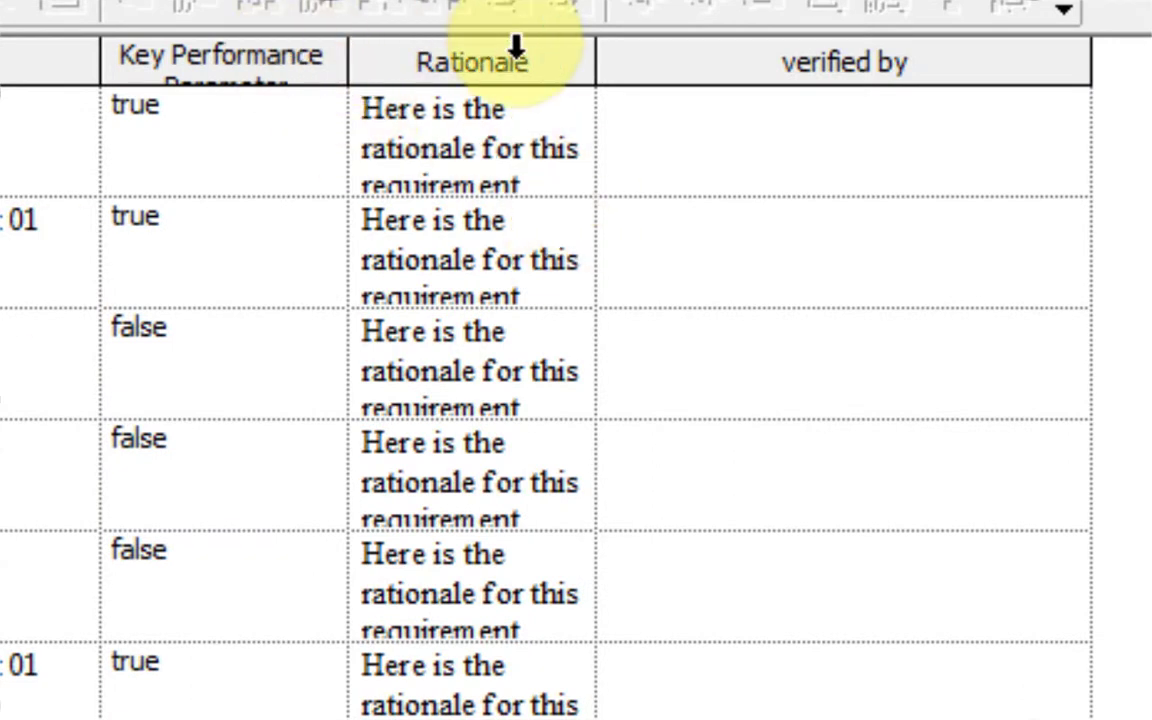
left_click_drag(597, 63, 873, 63)
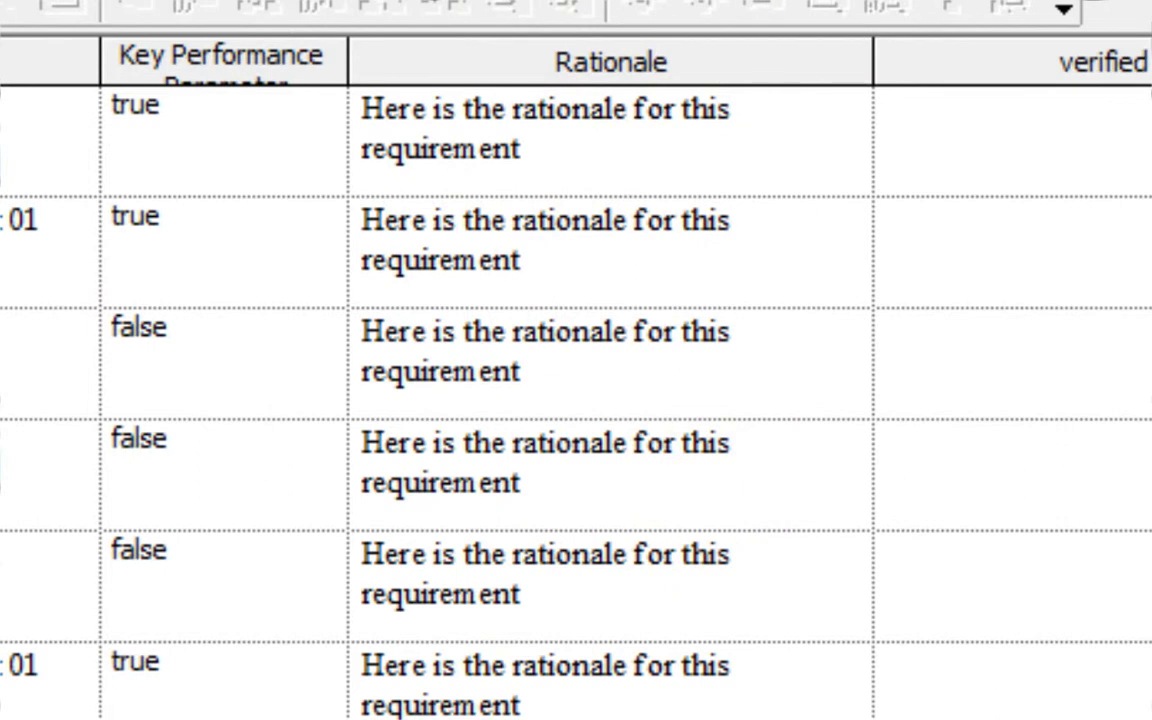
scroll(805, 501, "right", 5)
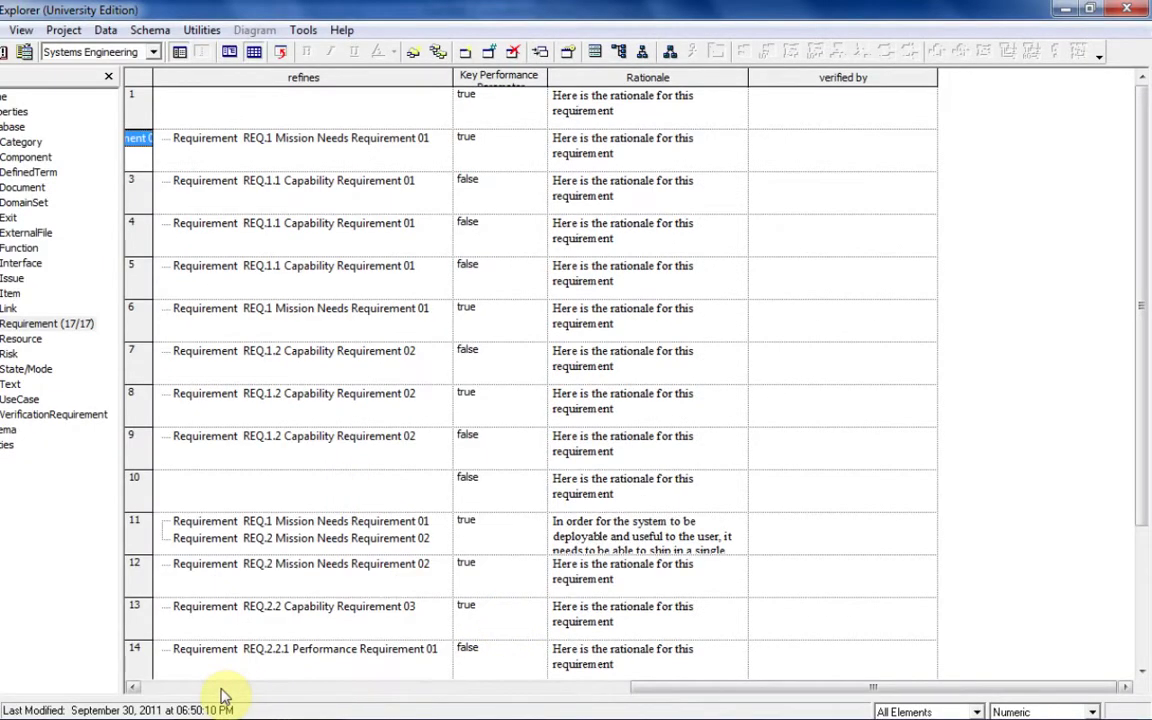
- Select the whole requirements table, including all rows and columns, and copy it
left_click(220, 688)
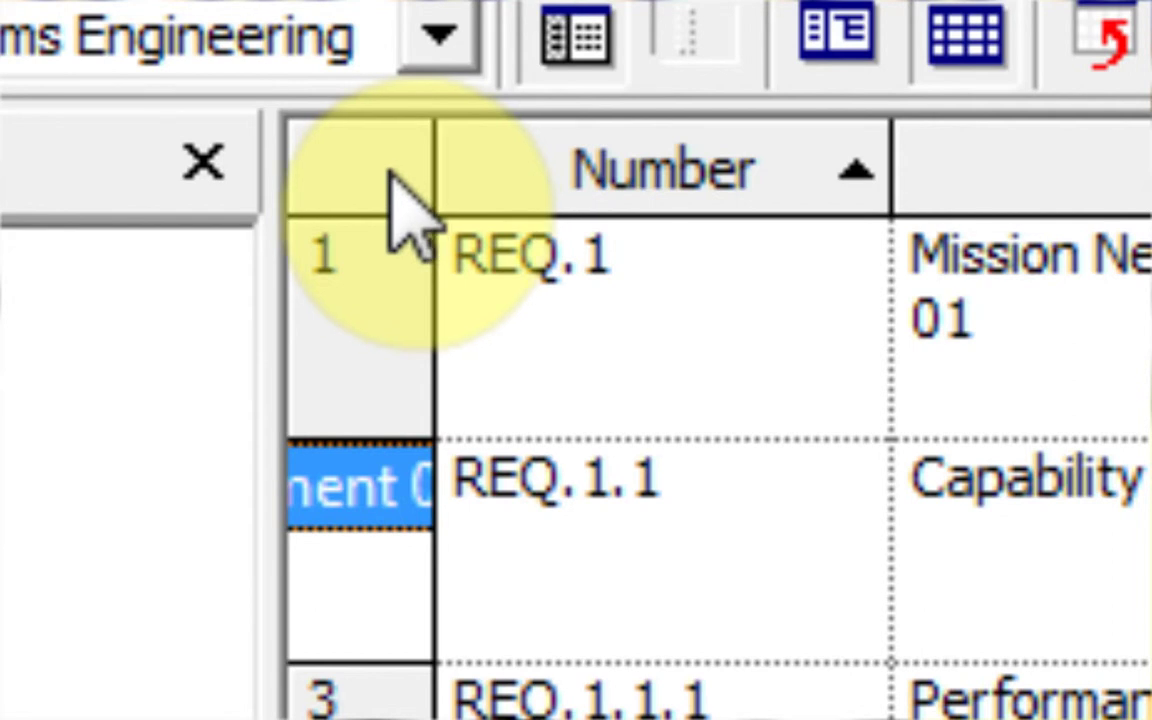
left_click(393, 175)
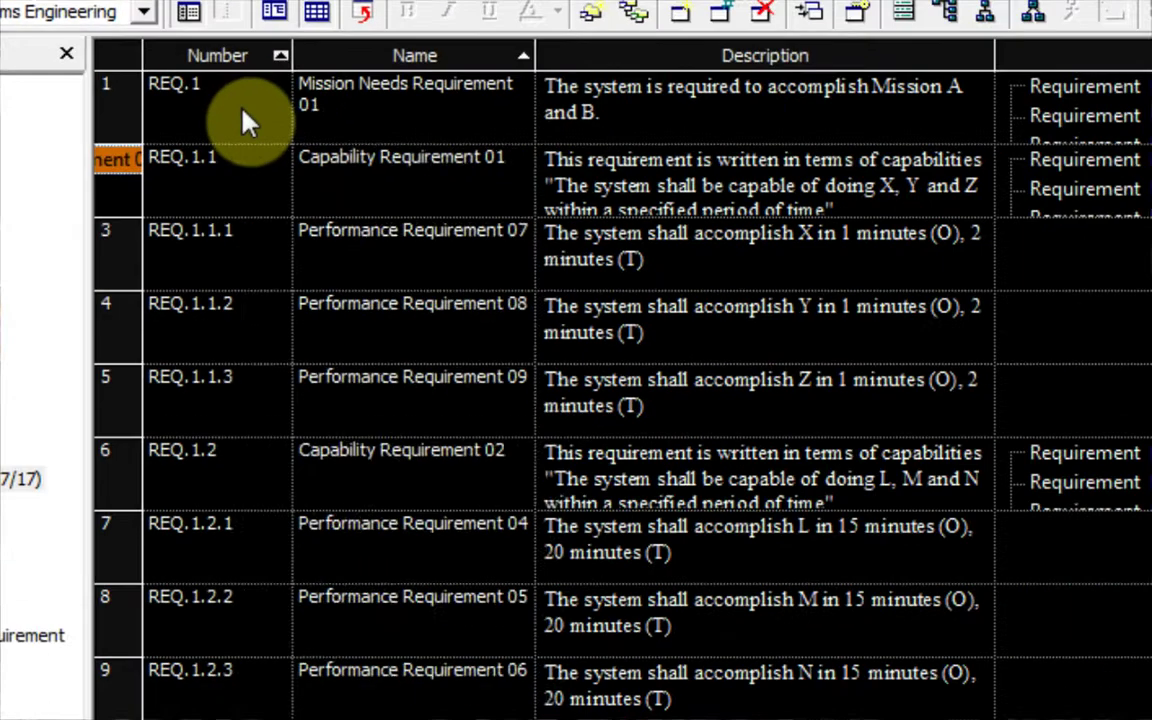
right_click(753, 363)
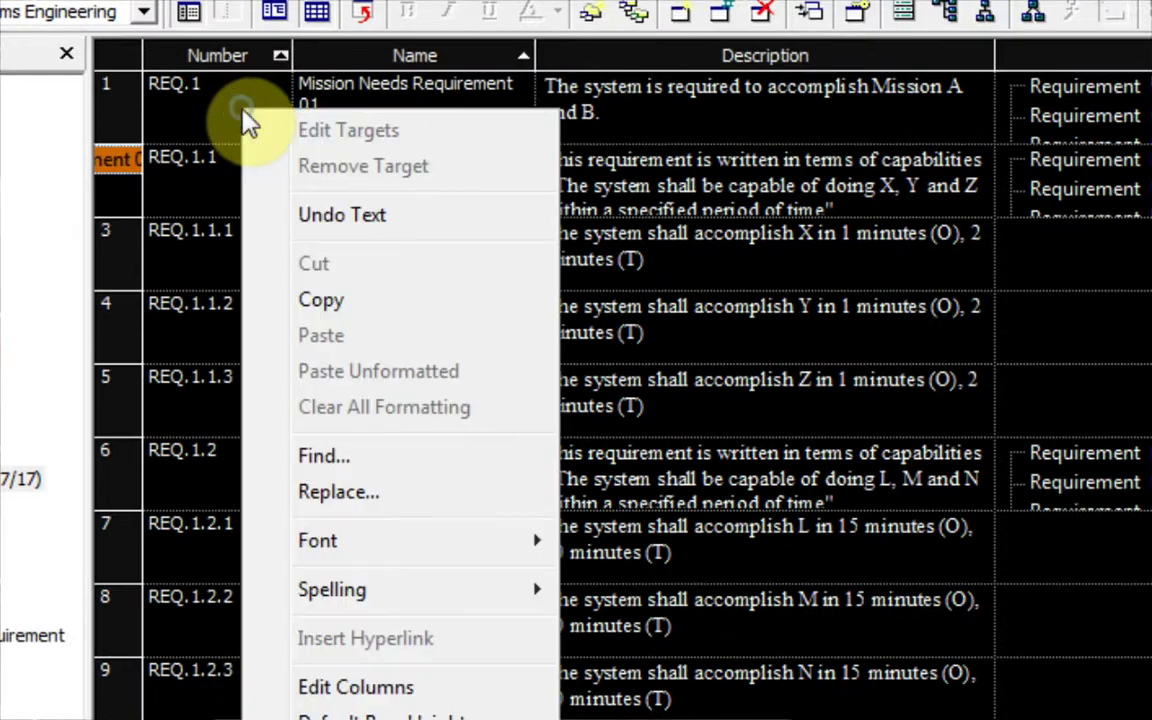
left_click(334, 306)
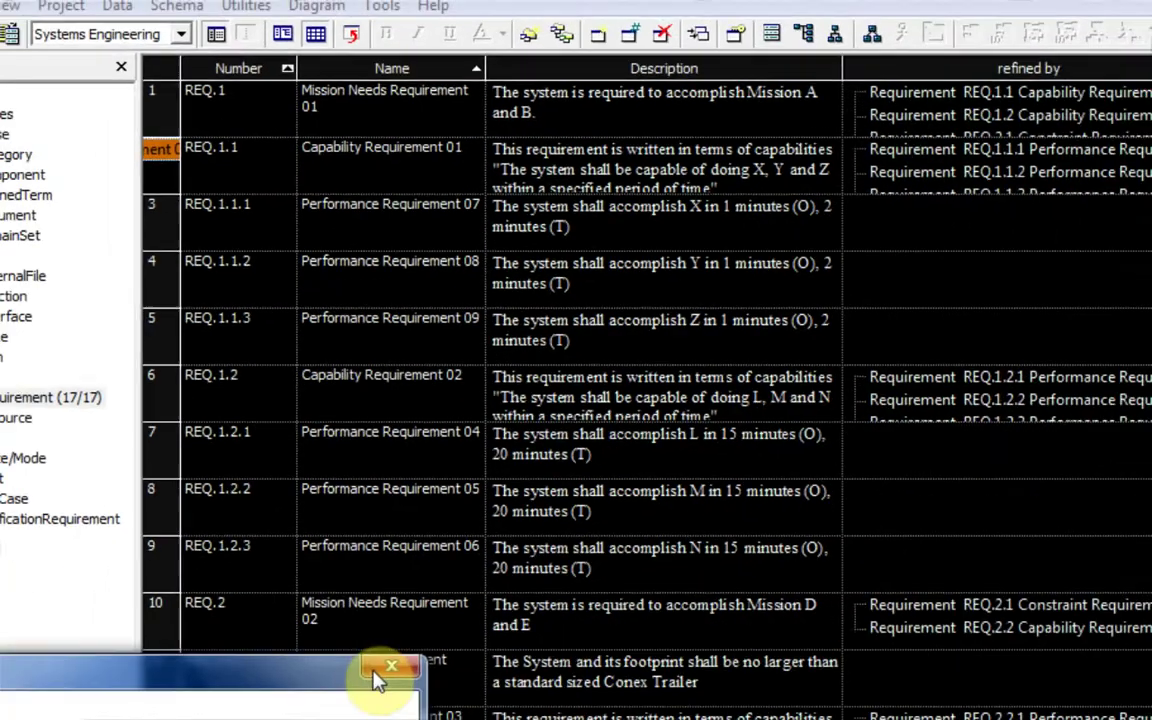
- Open a blank Excel workbook and paste the copied requirements table starting at cell A2
key("super+r")
key("Return")
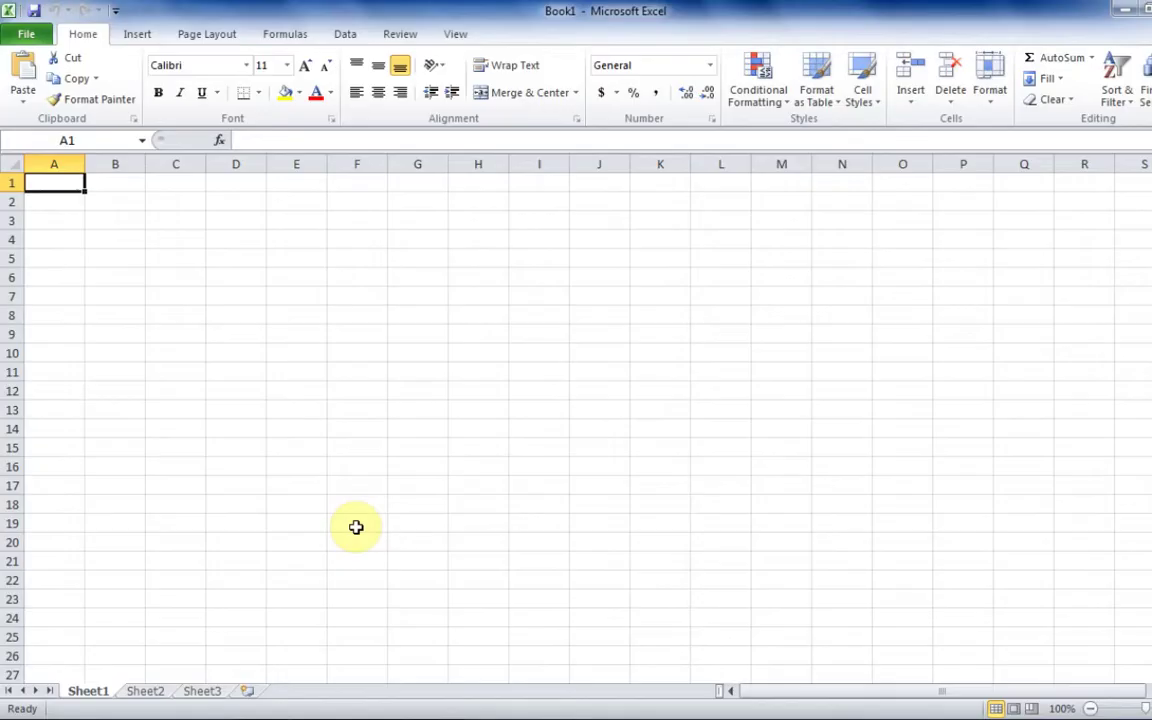
left_click(70, 195)
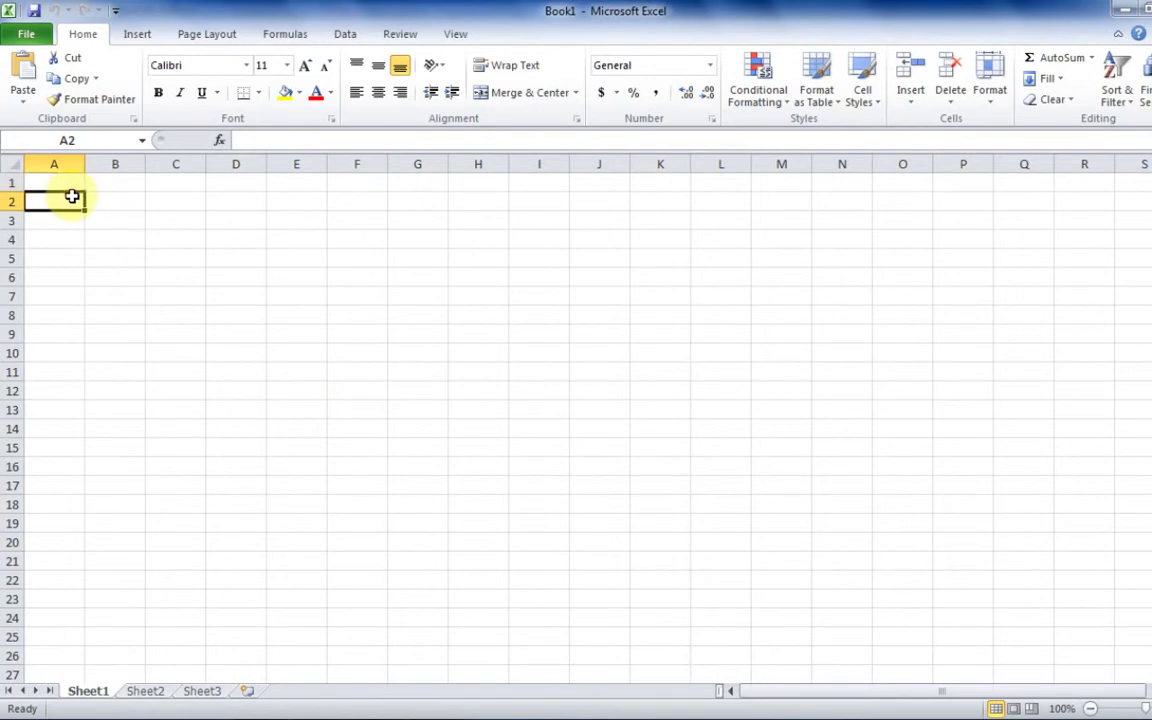
key("ctrl+v")
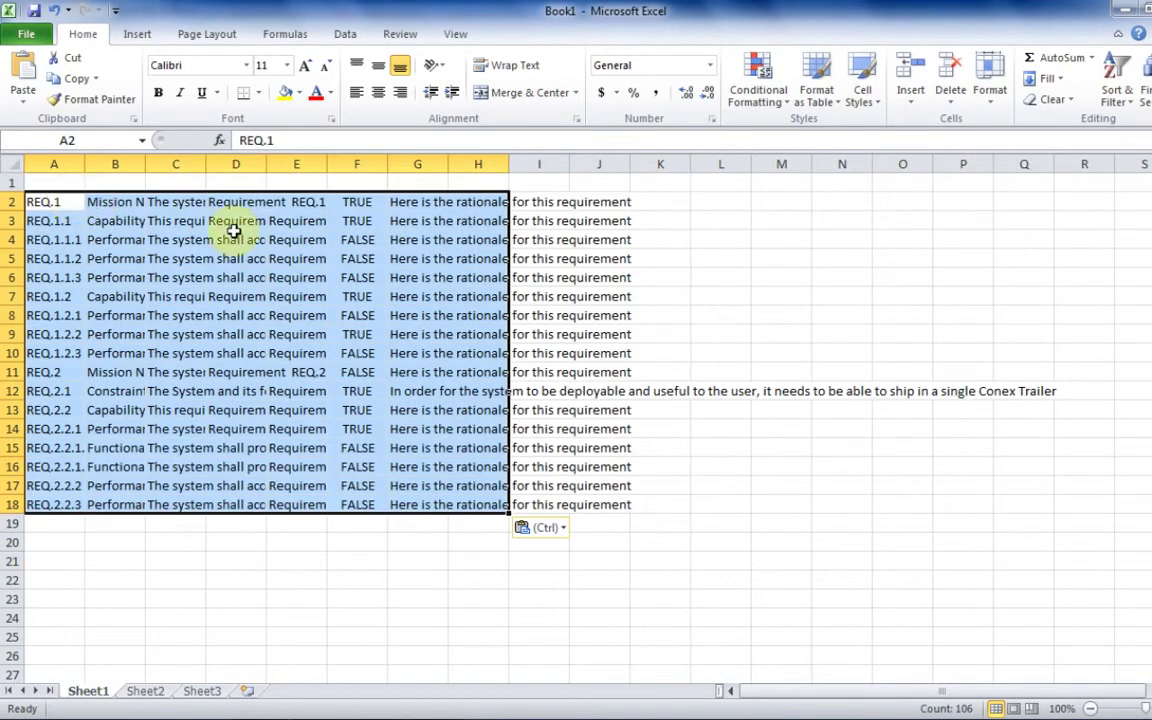
left_click(675, 252)
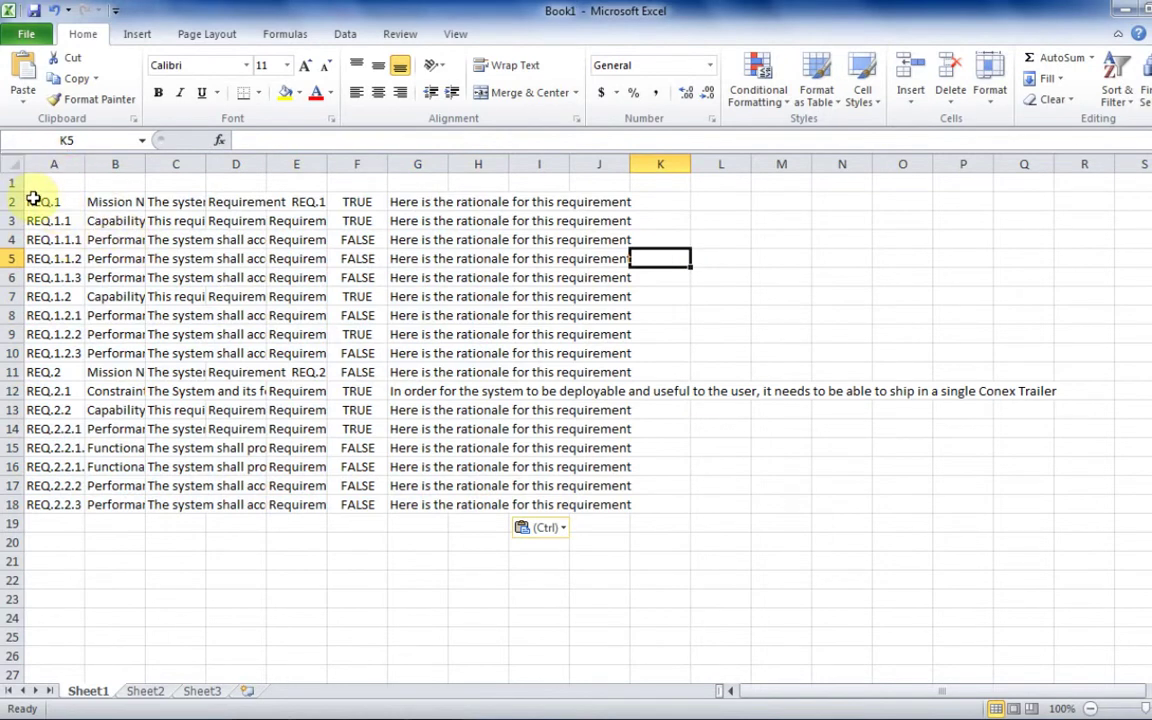
- Turn on text wrapping for all cells of Sheet1
left_click(12, 170)
right_click(57, 206)
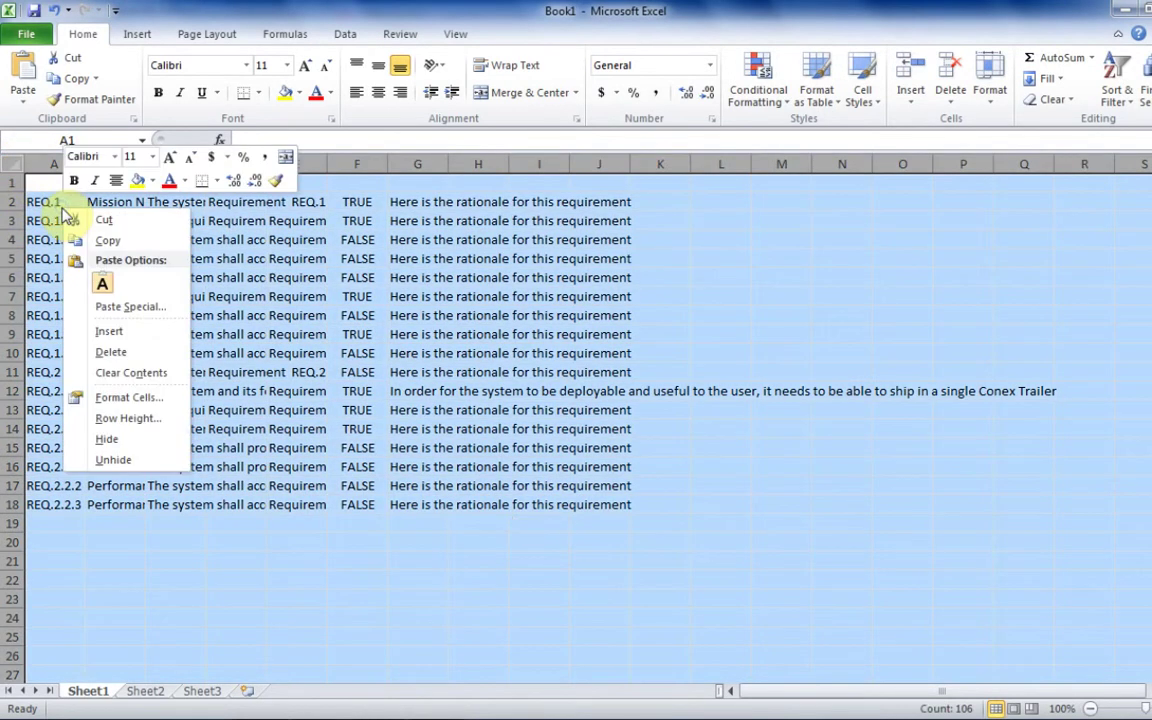
left_click(116, 400)
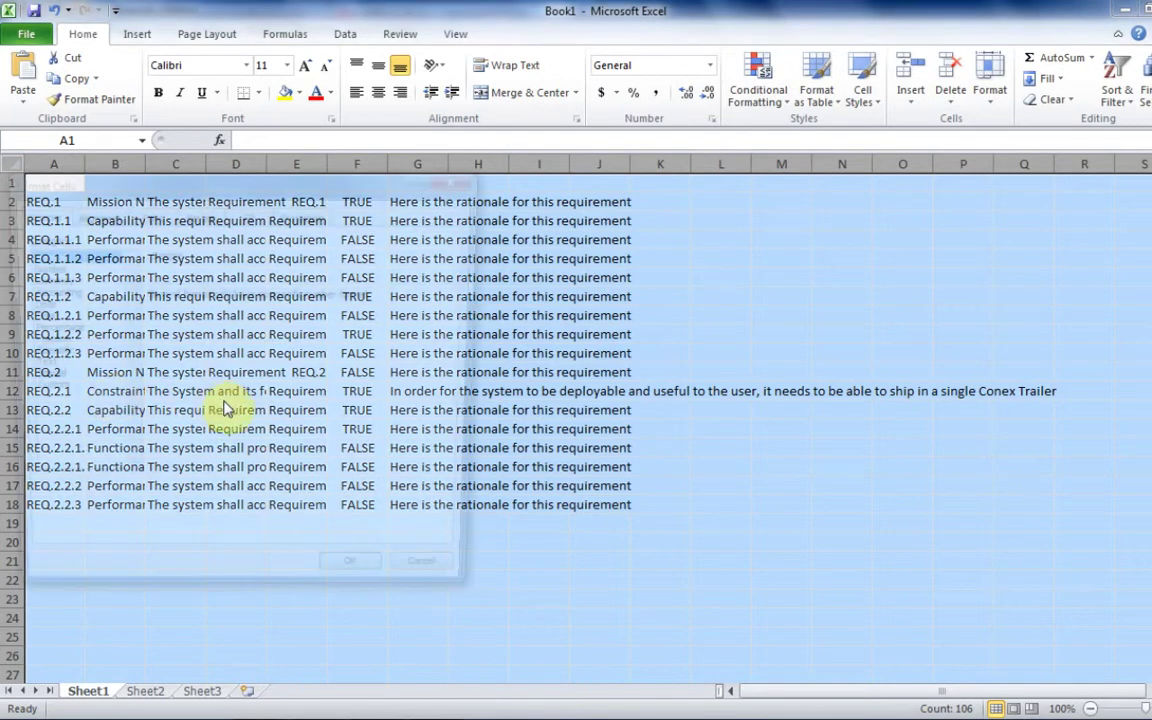
left_click(87, 214)
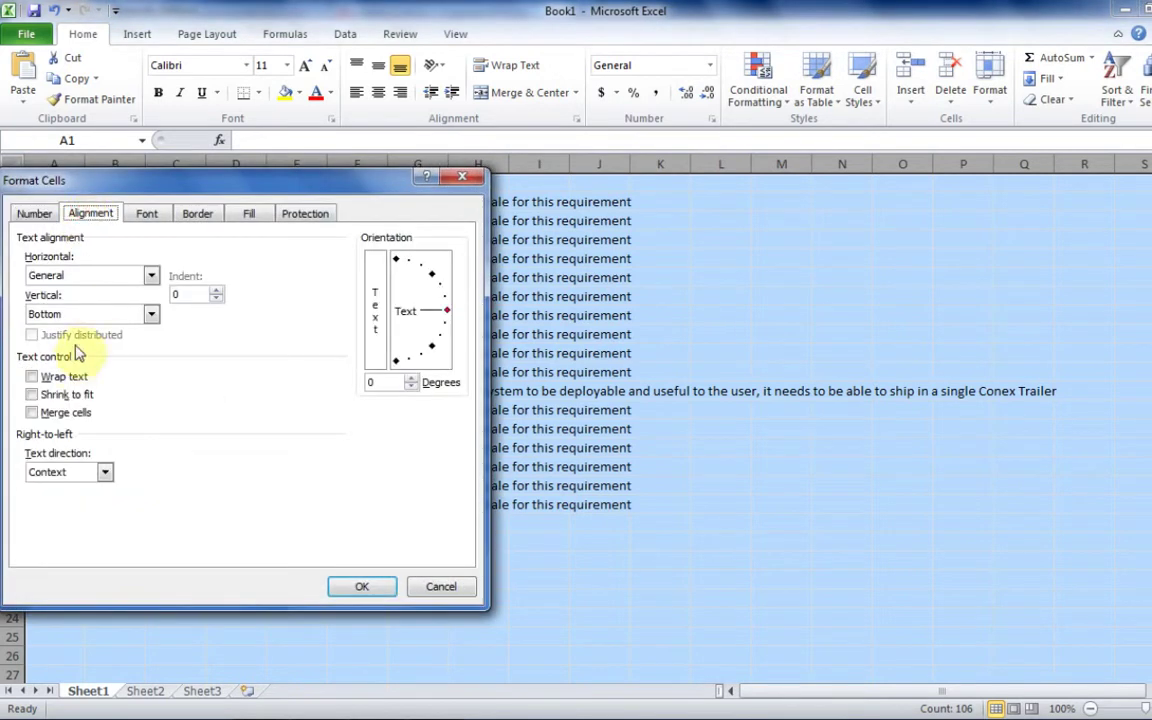
left_click(64, 378)
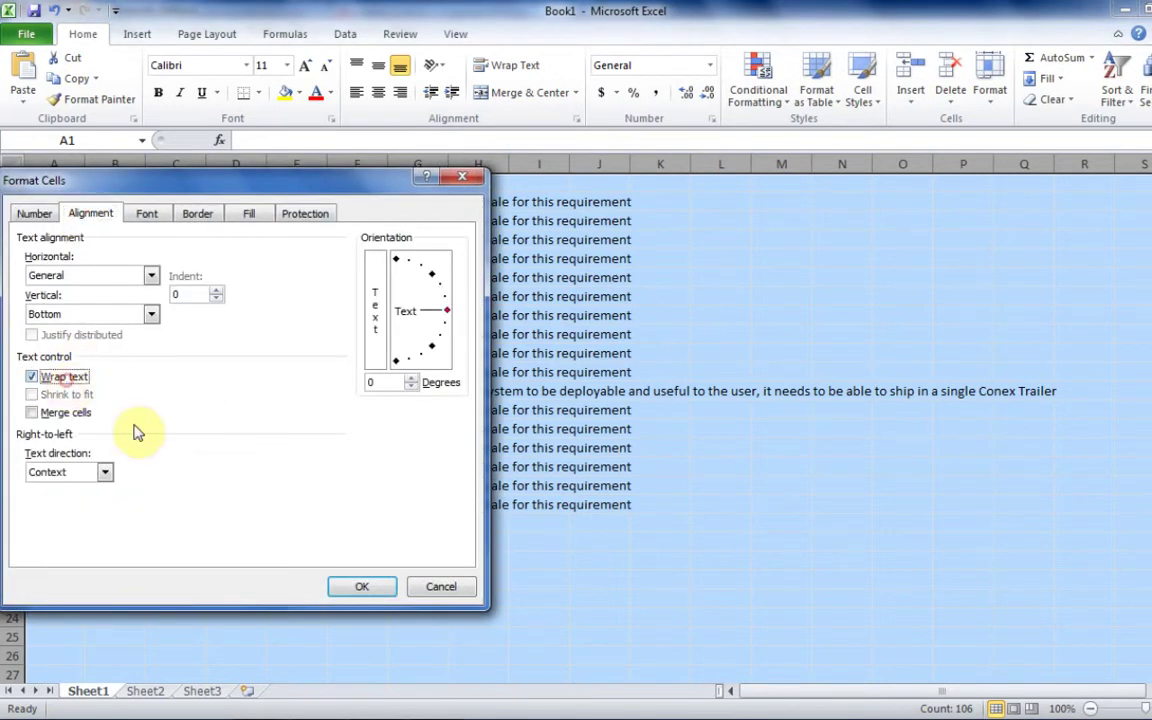
left_click(364, 587)
left_click(380, 324)
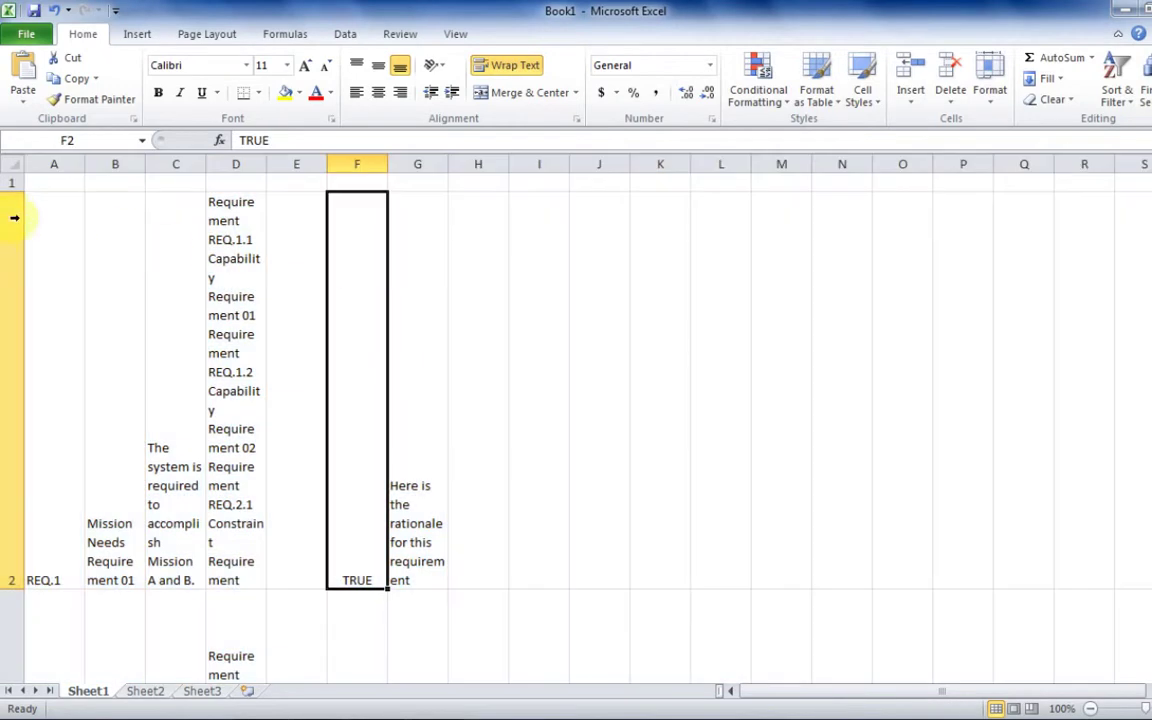
- Widen columns A to E so the requirement numbers, names, descriptions and relationships are readable
double_click(85, 164)
double_click(177, 164)
double_click(368, 164)
left_click_drag(655, 164, 918, 168)
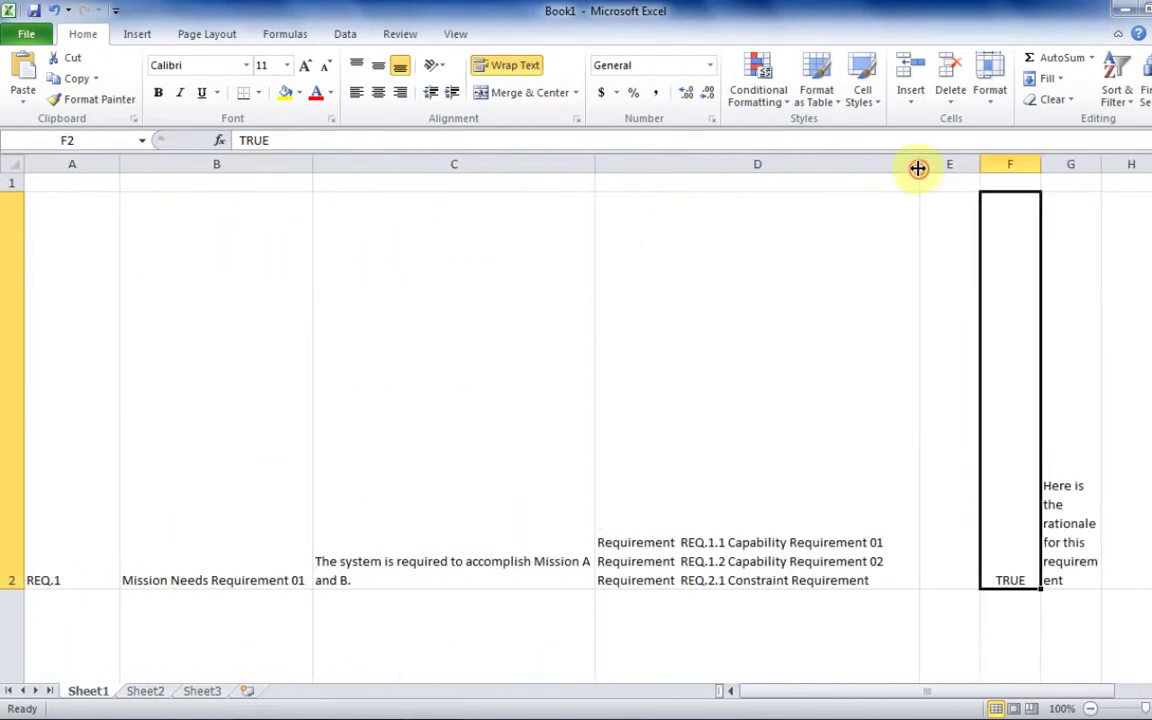
left_click_drag(946, 691, 990, 691)
left_click_drag(969, 164, 1131, 164)
left_click_drag(895, 691, 850, 691)
- Enter the row 1 headers Number, Title, Description, Refined By, Refines, KPP, Rationale and Verification Method from A1 onward
left_click(76, 182)
type("Nu")
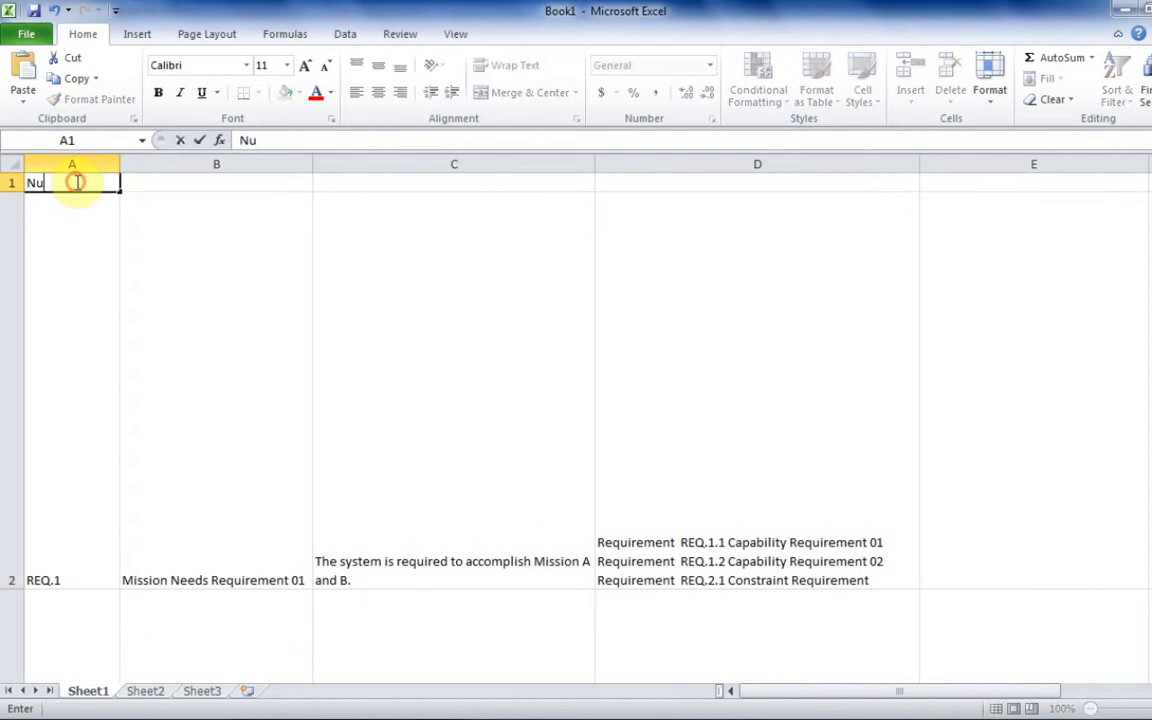
type("mber\tTitle\tDescription\tRefined By\tRefines\tKPP")
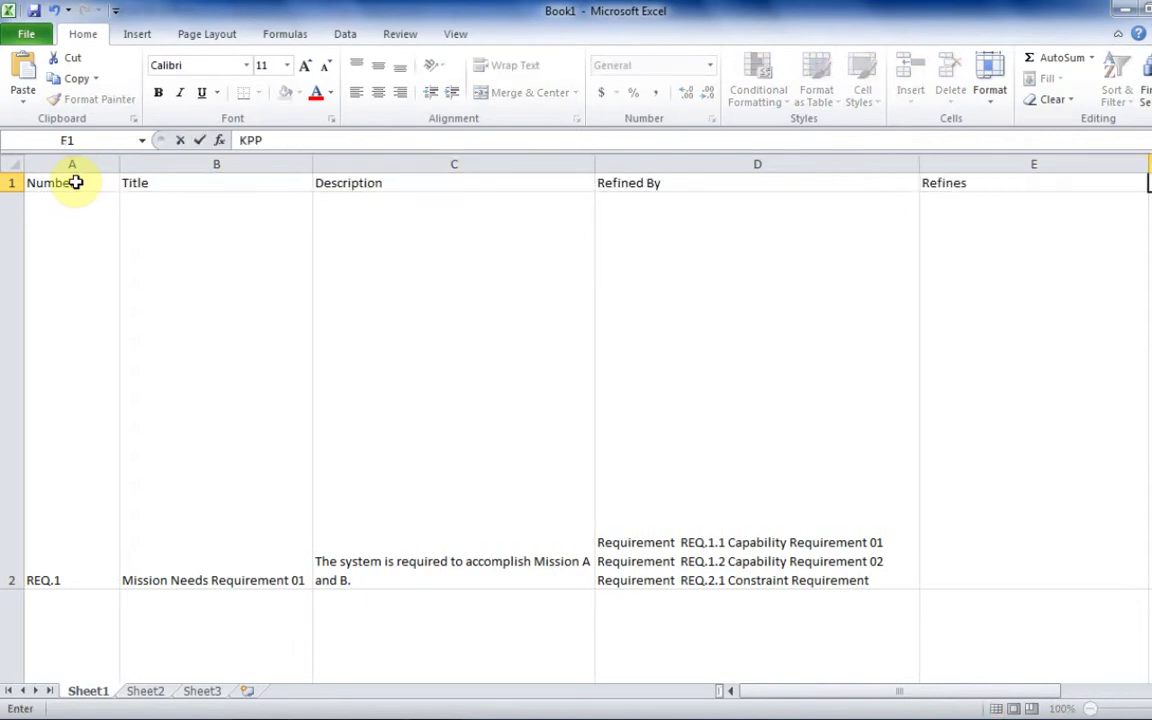
type("\tRationale\tVerification Method")
key("Return")
- Fit all row heights to their contents and widen a column near the table's end
left_click(17, 164)
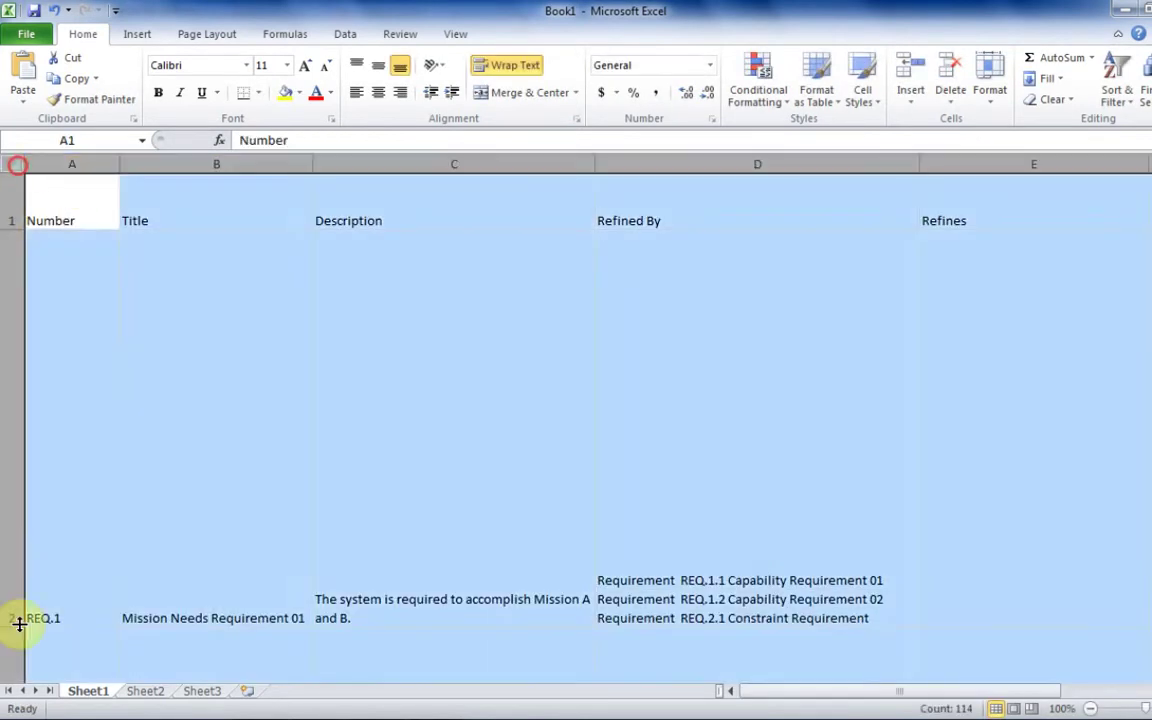
double_click(19, 623)
left_click(437, 424)
scroll(1041, 296, "right", 2)
scroll(980, 426, "right", 3)
left_click_drag(351, 164, 445, 172)
- Make the header row bold and apply borders to all cells of the table A1:H18
key("ctrl+Home")
scroll(905, 581, "down", 5)
key("ctrl+shift+Home")
right_click(237, 203)
key("Escape")
scroll(397, 256, "down", 4)
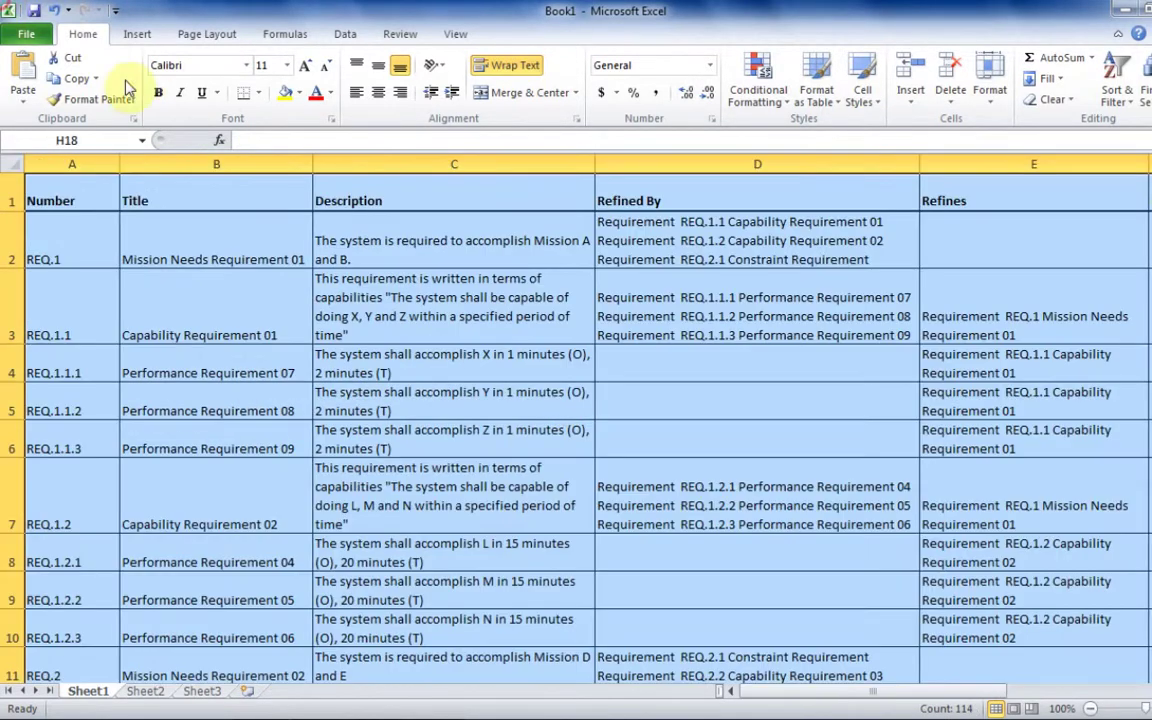
- Copy the formatted requirements table and switch to the Test RAR document in Word
left_click(100, 99)
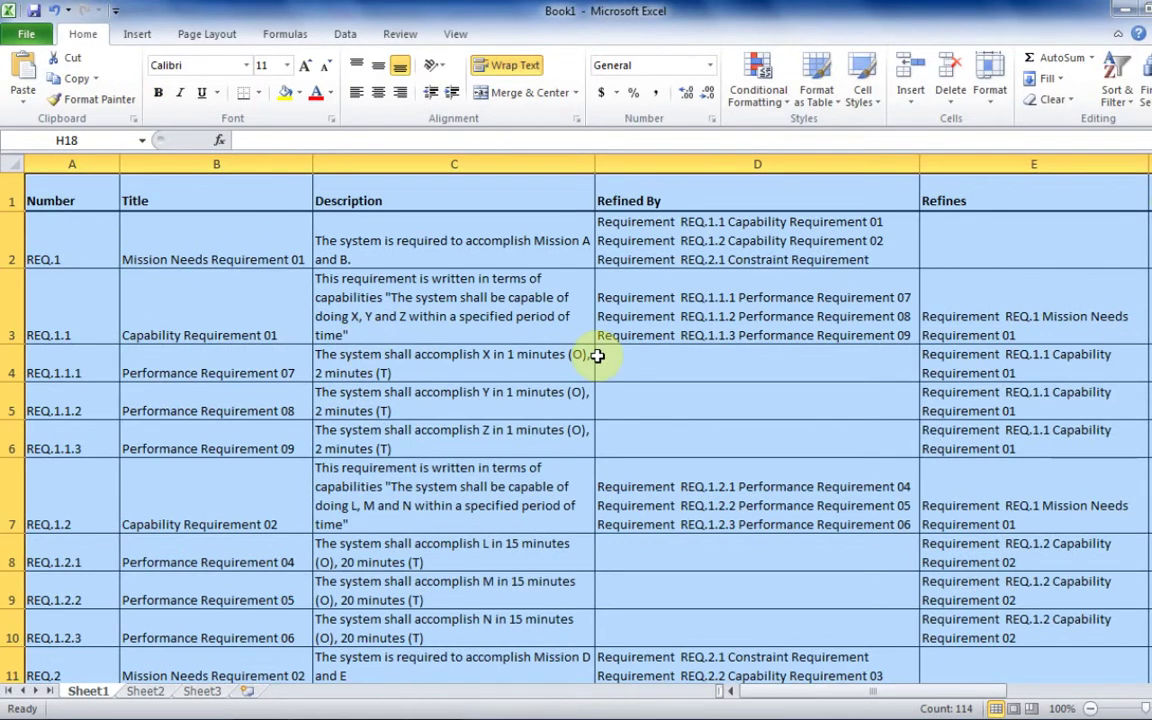
key("ctrl+c")
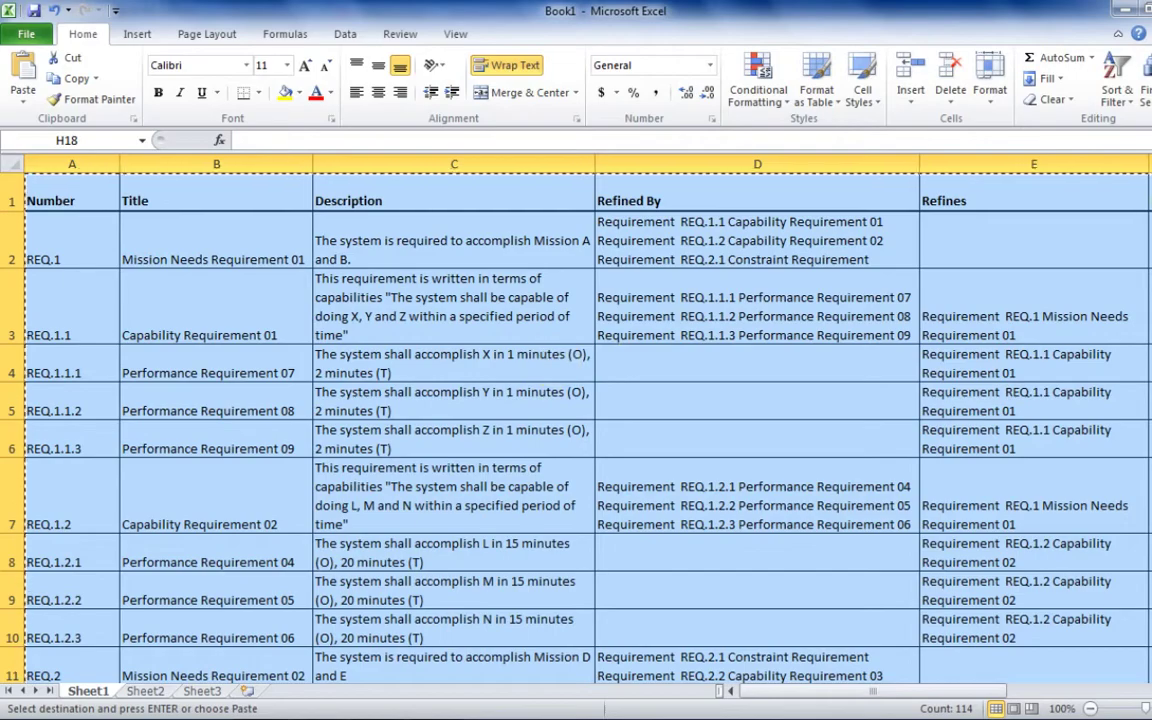
key("alt+Tab")
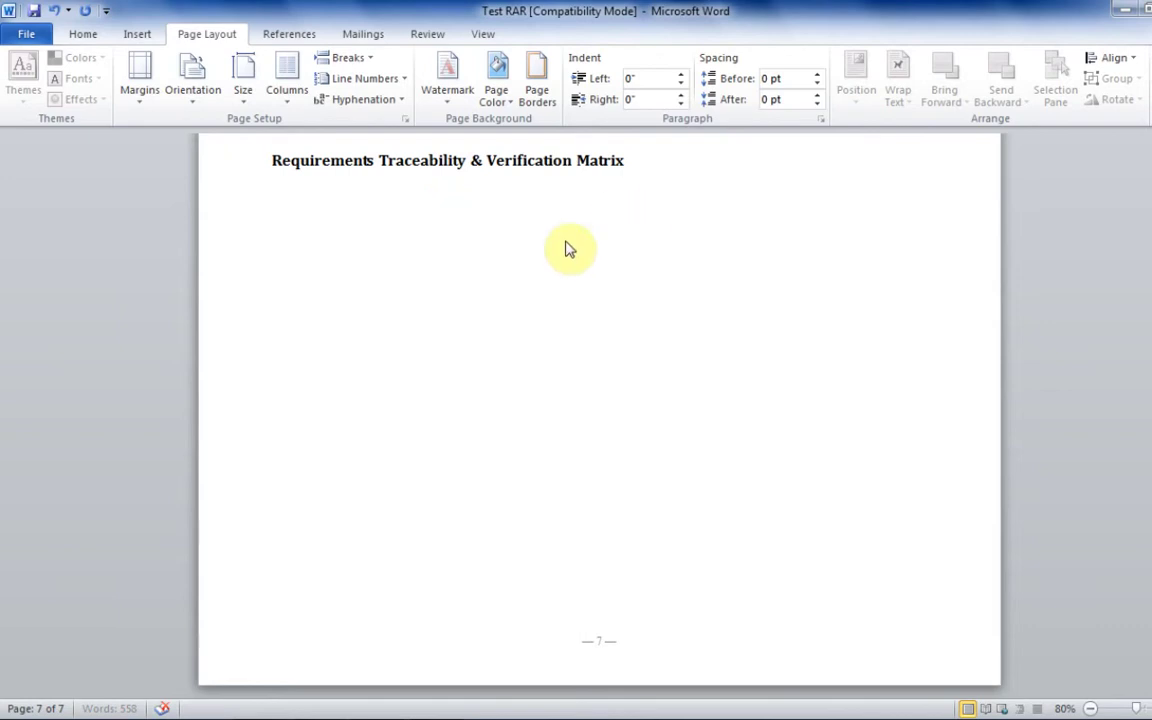
- Paste the copied requirements table under the Requirements Traceability & Verification Matrix heading using destination styles
key("ctrl+v")
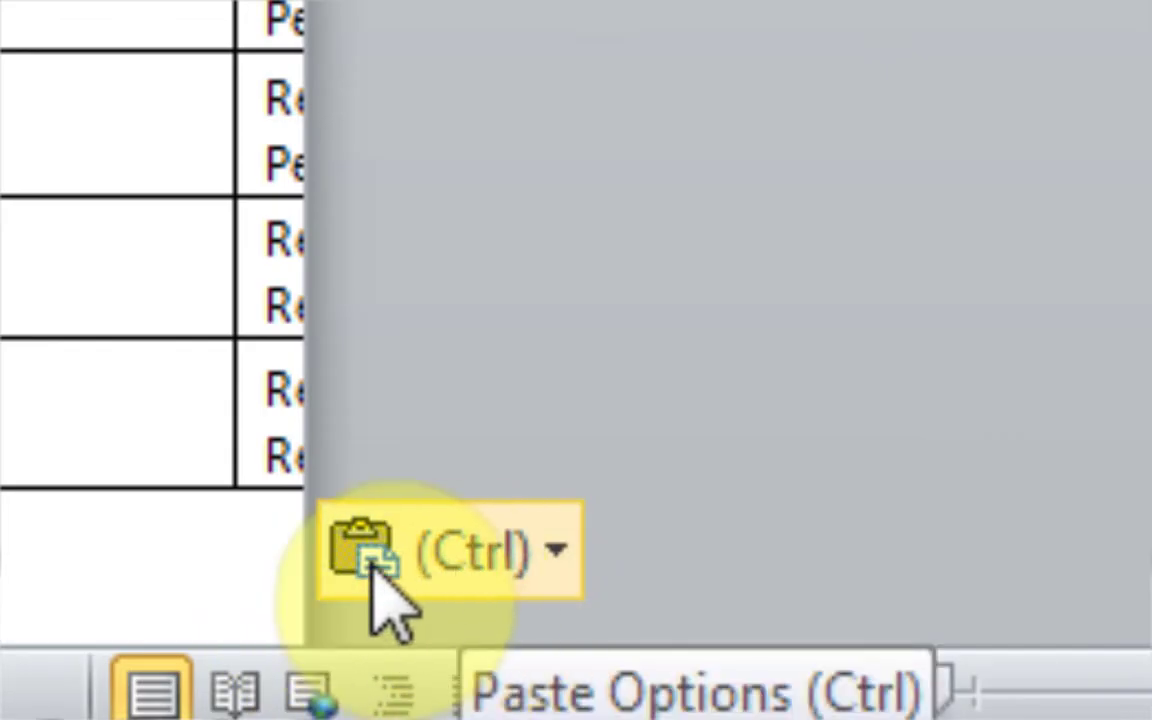
left_click(440, 560)
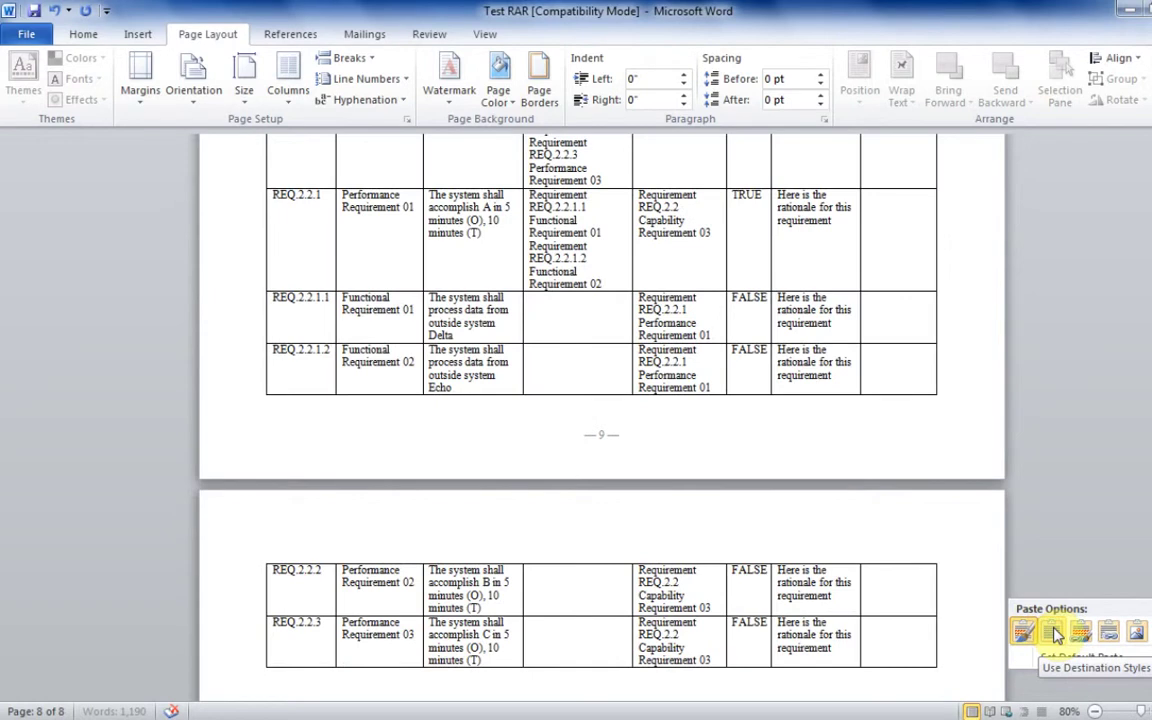
left_click(1055, 633)
- Examine the pasted matrix's layout and the preceding report pages back to page 3
scroll(784, 548, "up", 5)
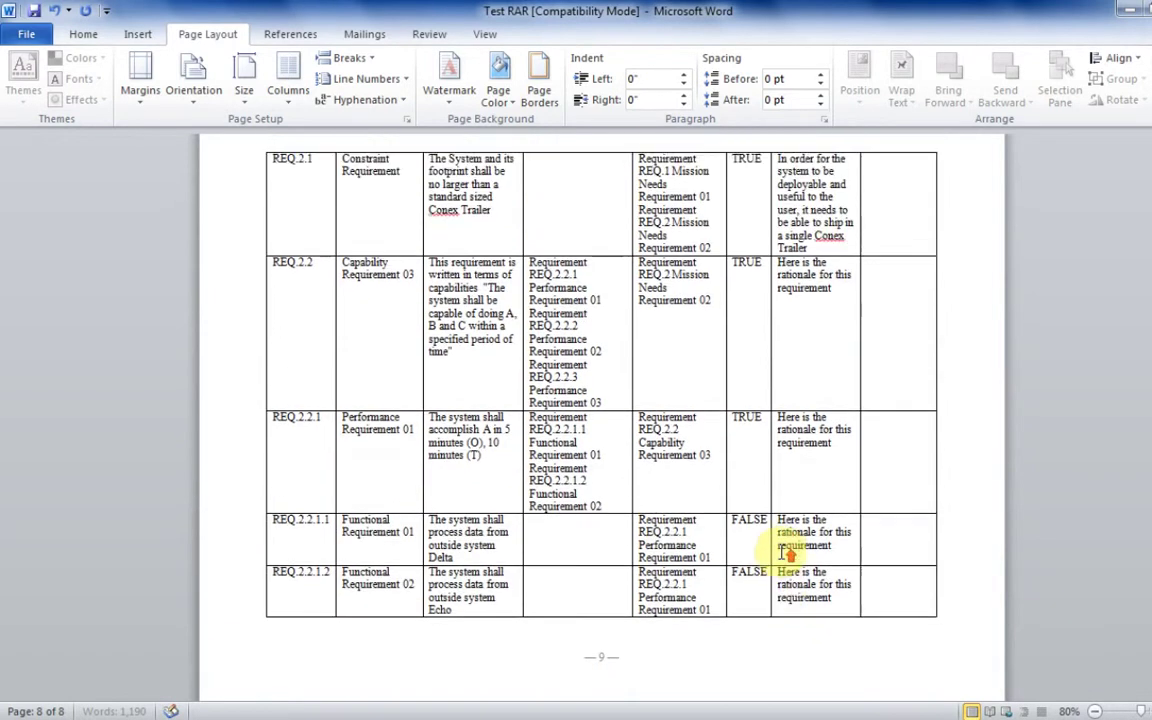
scroll(785, 550, "up", 20)
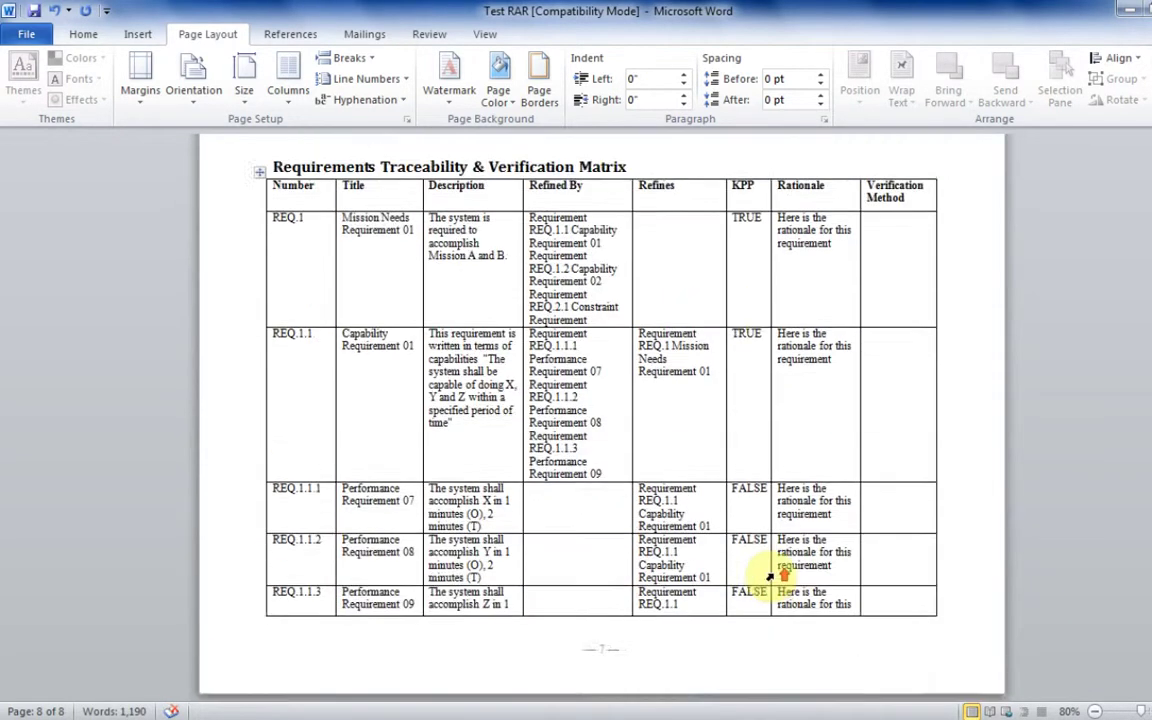
scroll(770, 577, "up", 5)
scroll(770, 571, "down", 2)
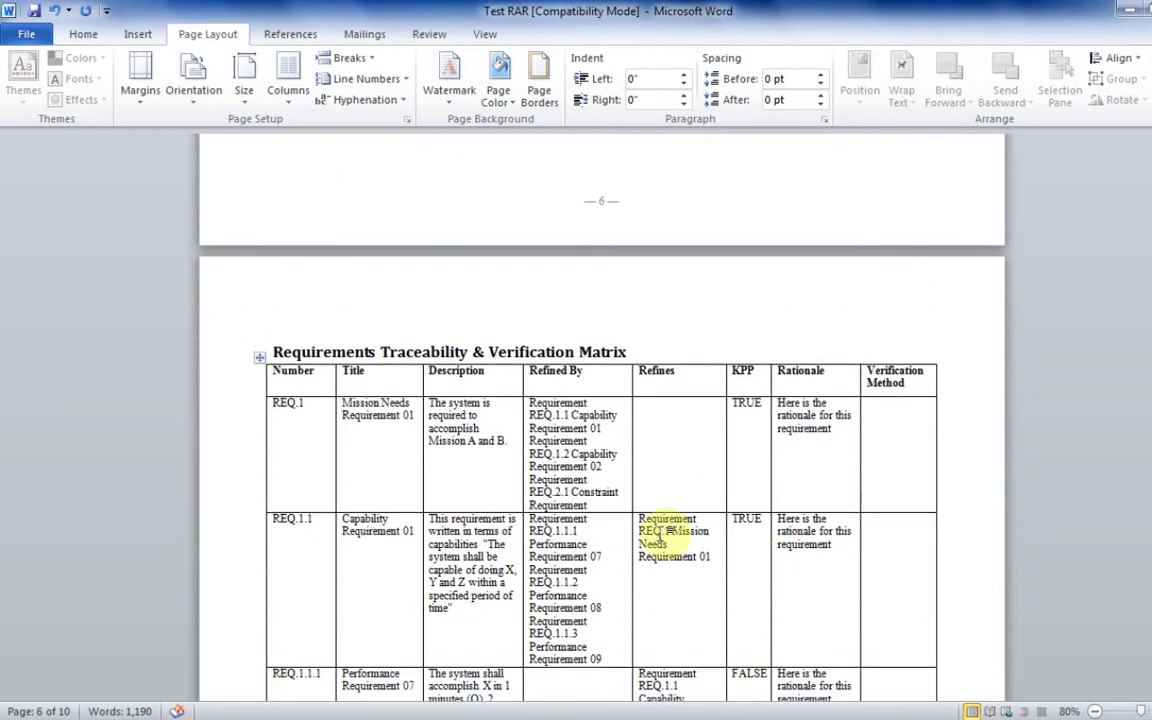
scroll(705, 510, "down", 3)
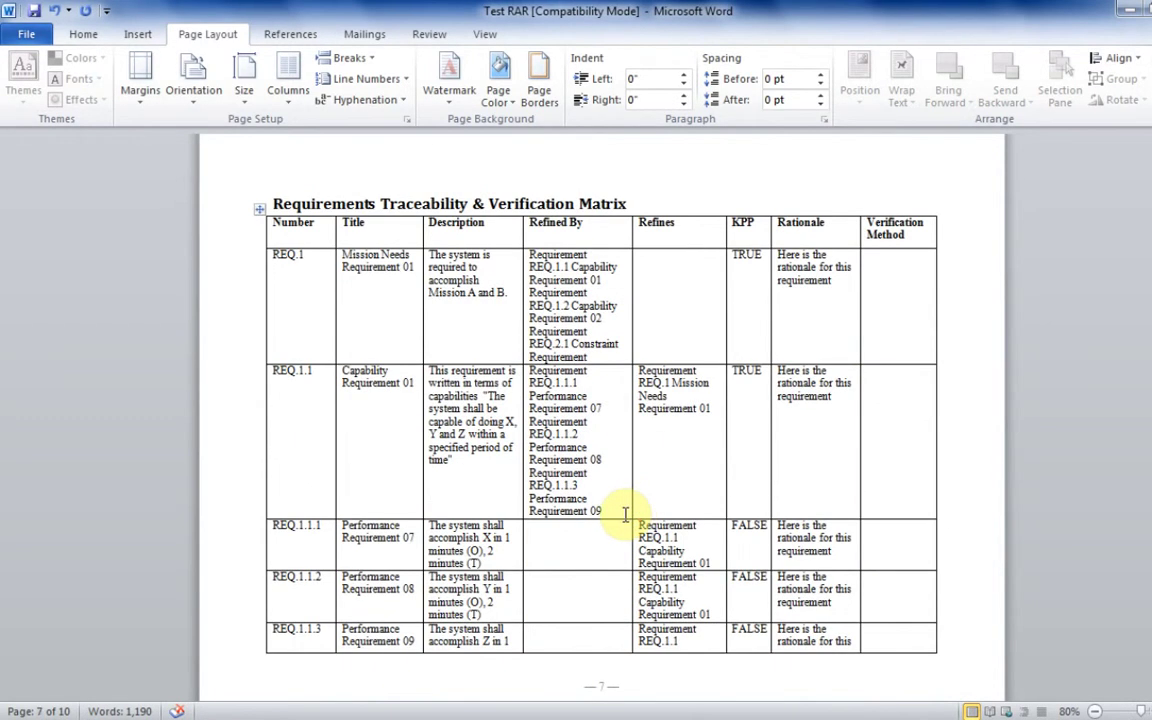
scroll(617, 514, "up", 20)
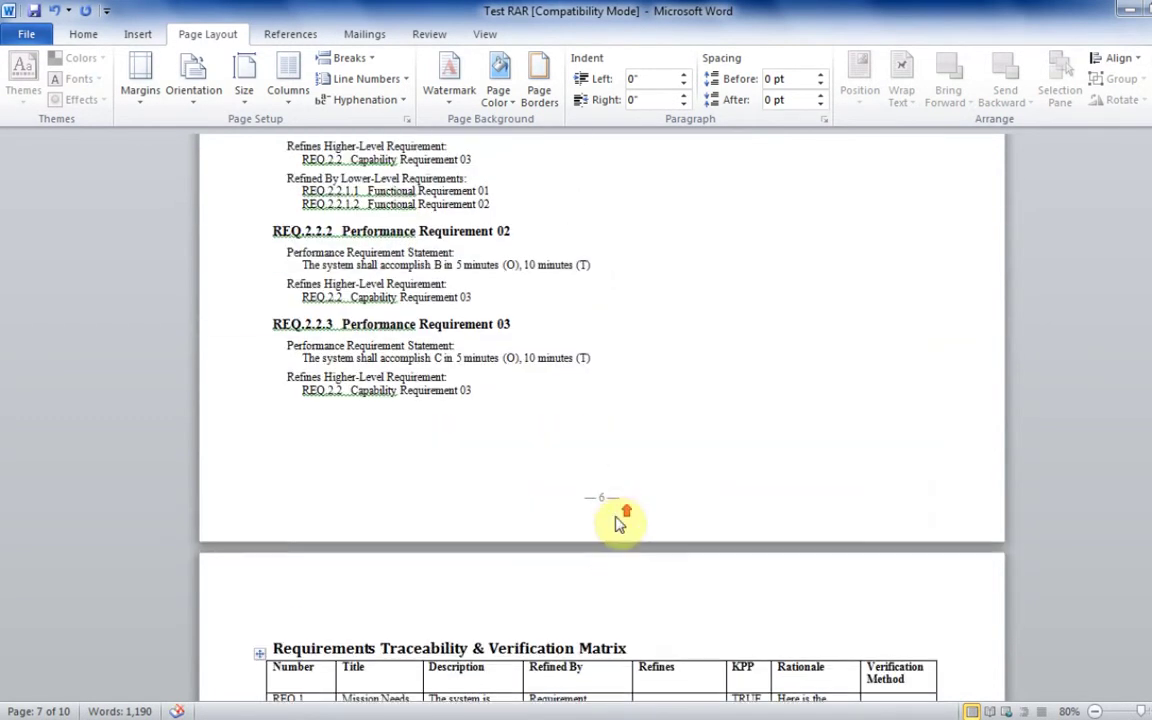
scroll(622, 513, "up", 20)
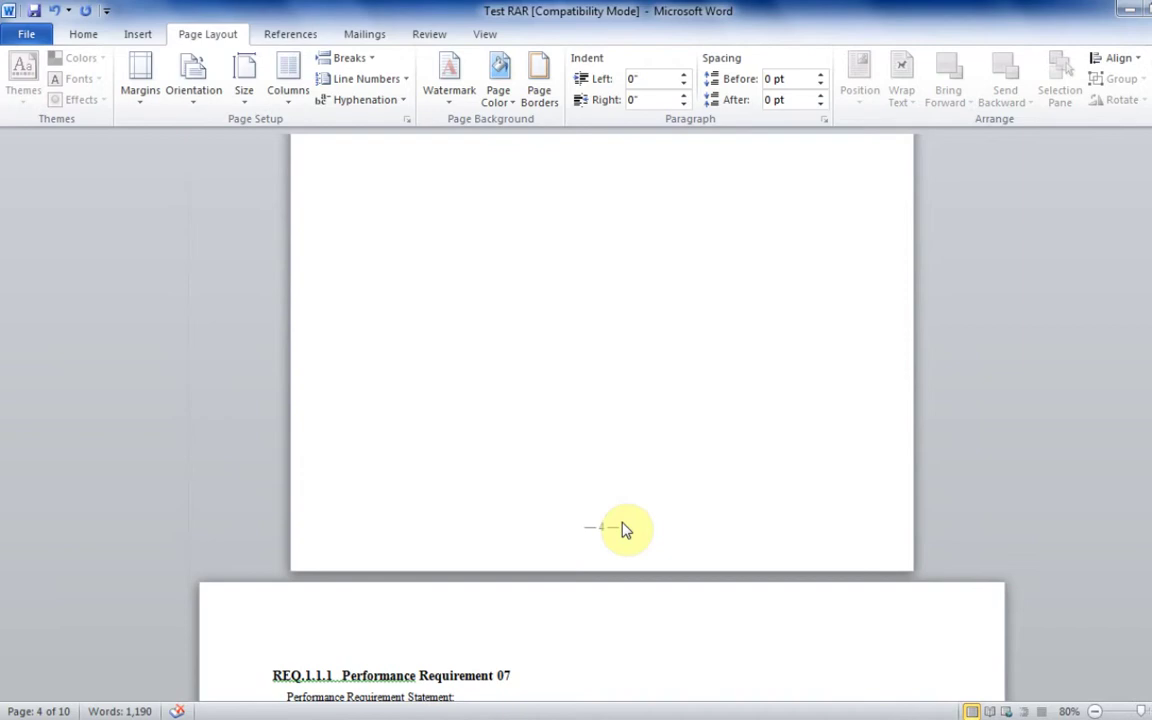
scroll(627, 502, "up", 10)
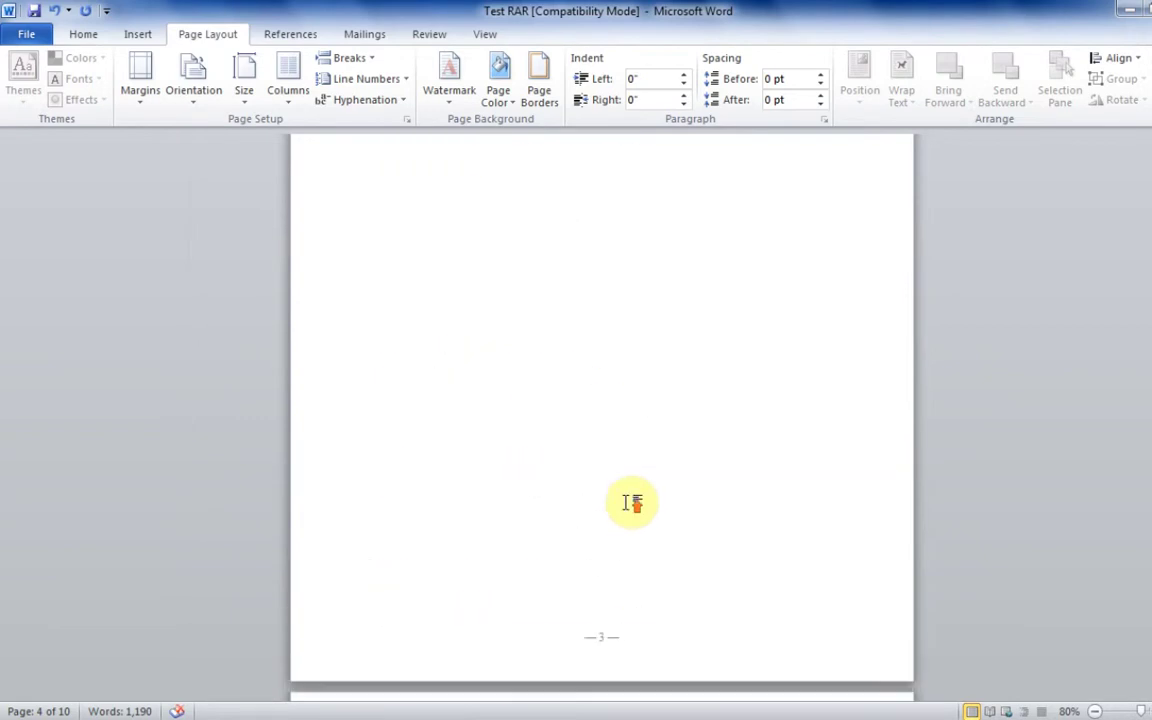
scroll(632, 502, "up", 1)
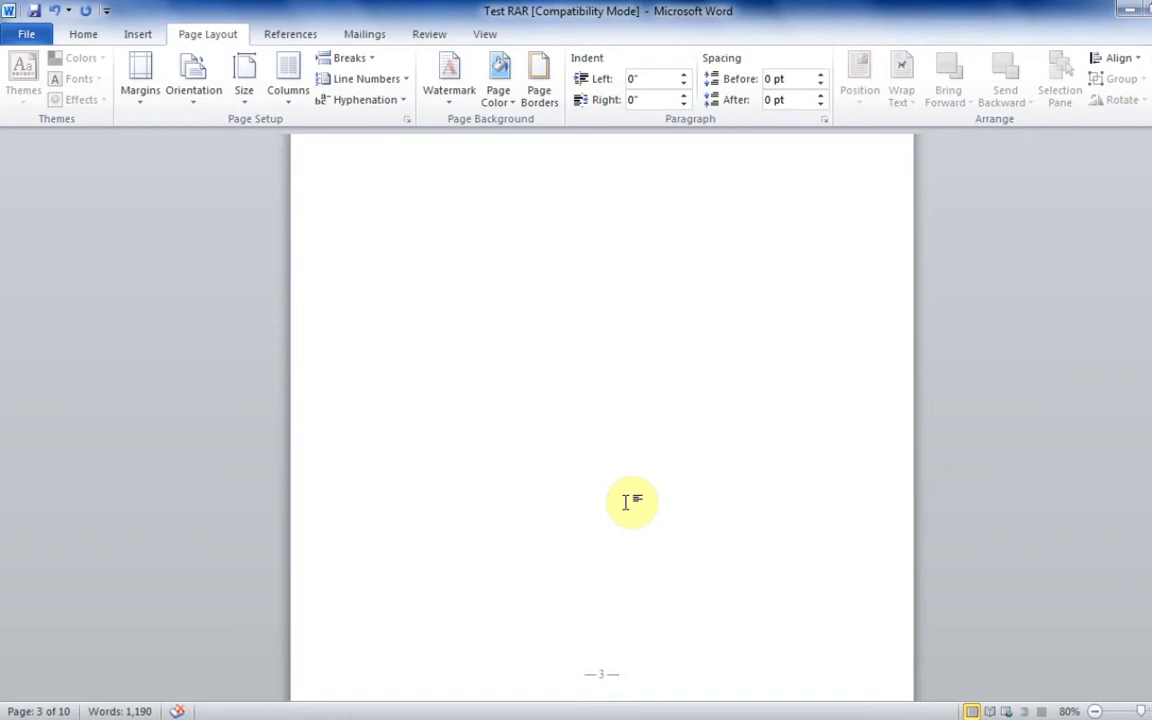
scroll(677, 458, "down", 15)
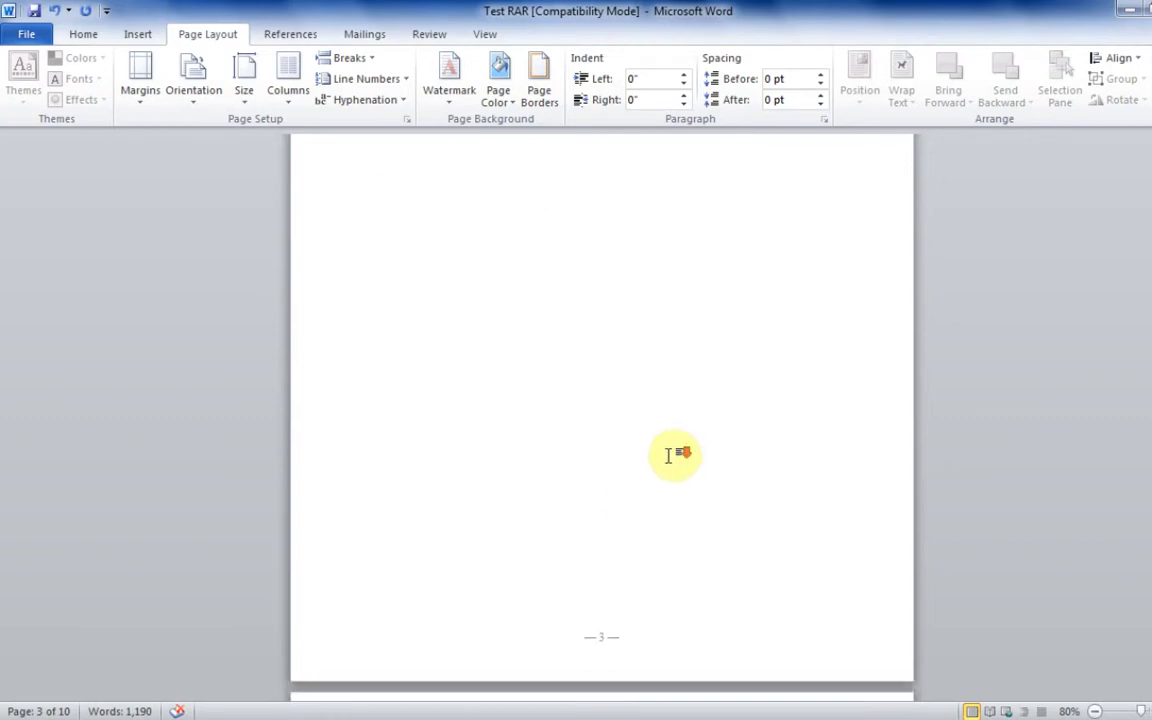
scroll(677, 458, "down", 15)
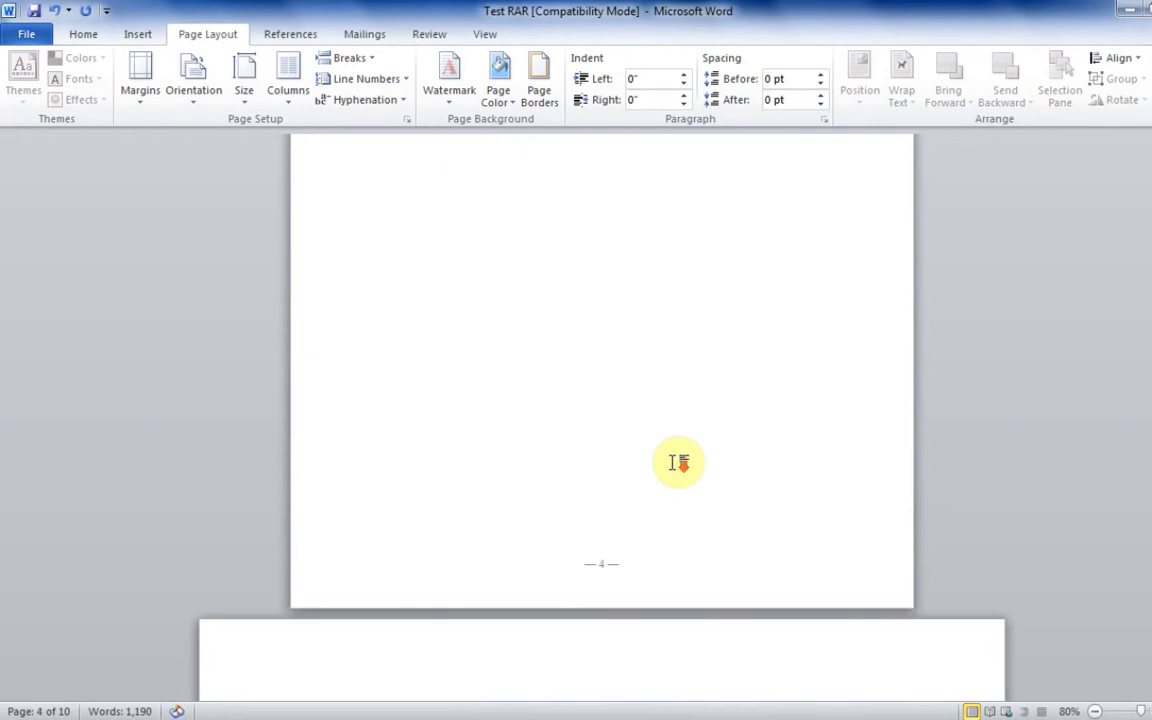
scroll(677, 458, "down", 15)
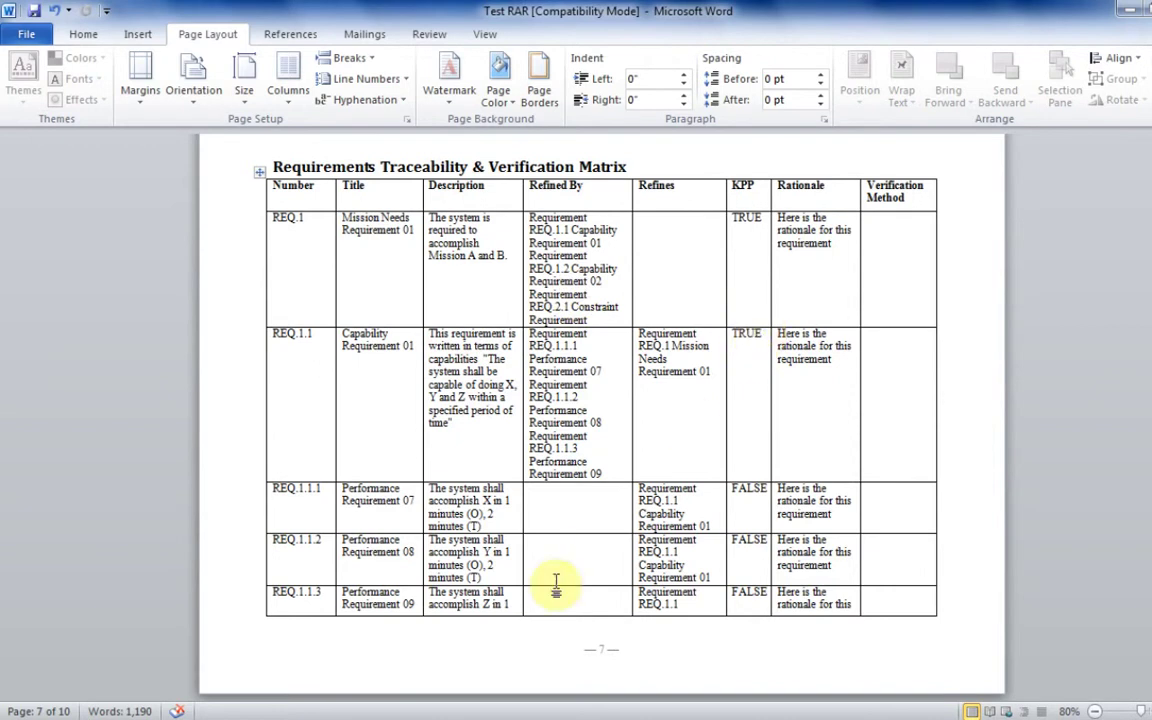
scroll(440, 502, "up", 4)
scroll(478, 545, "up", 4)
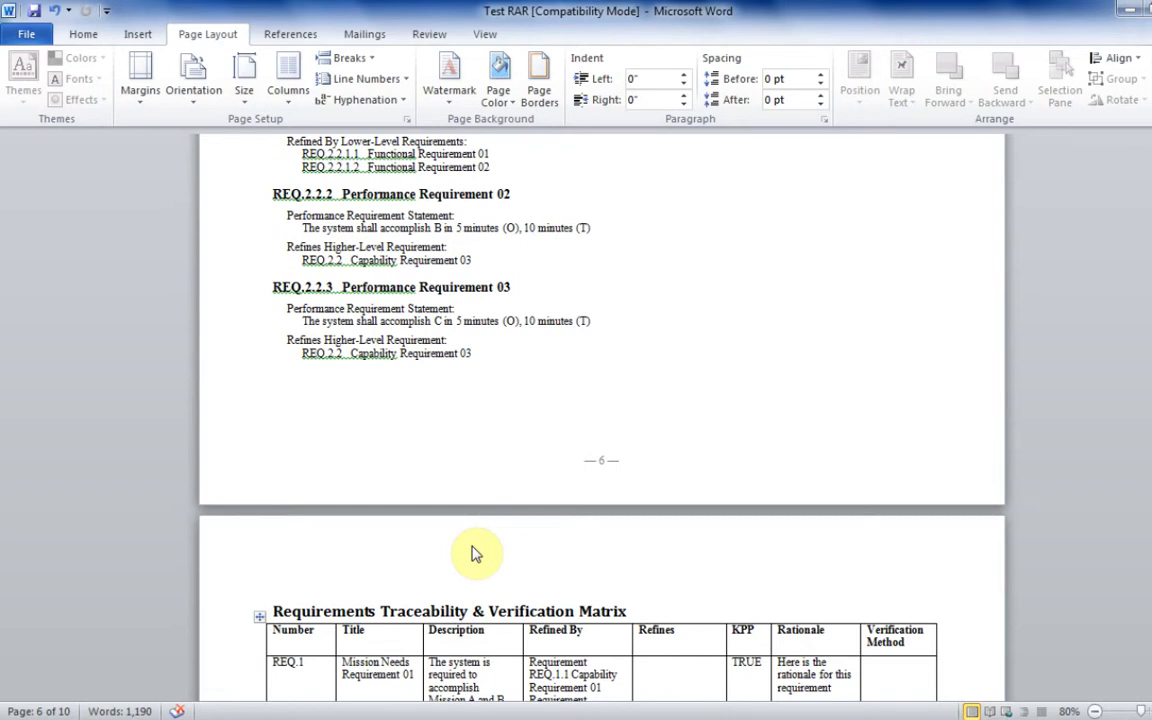
- Switch to the CORE Project Explorer window showing the Requirement table
mouse_move(320, 719)
left_click(283, 633)
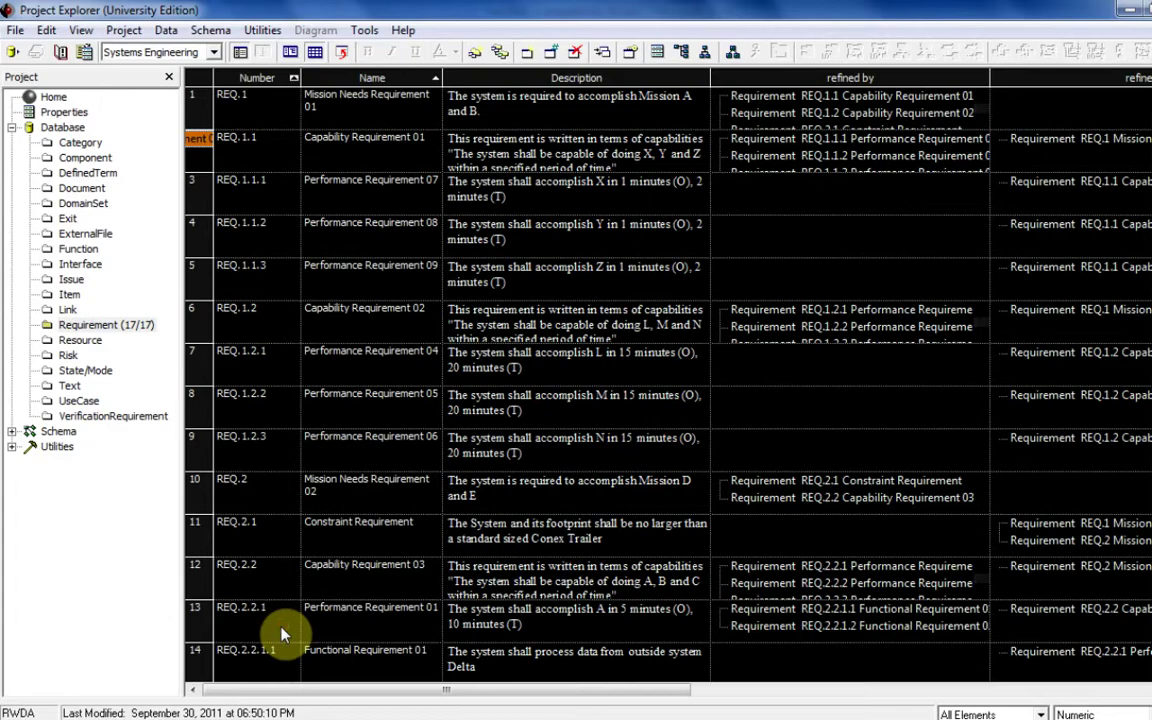